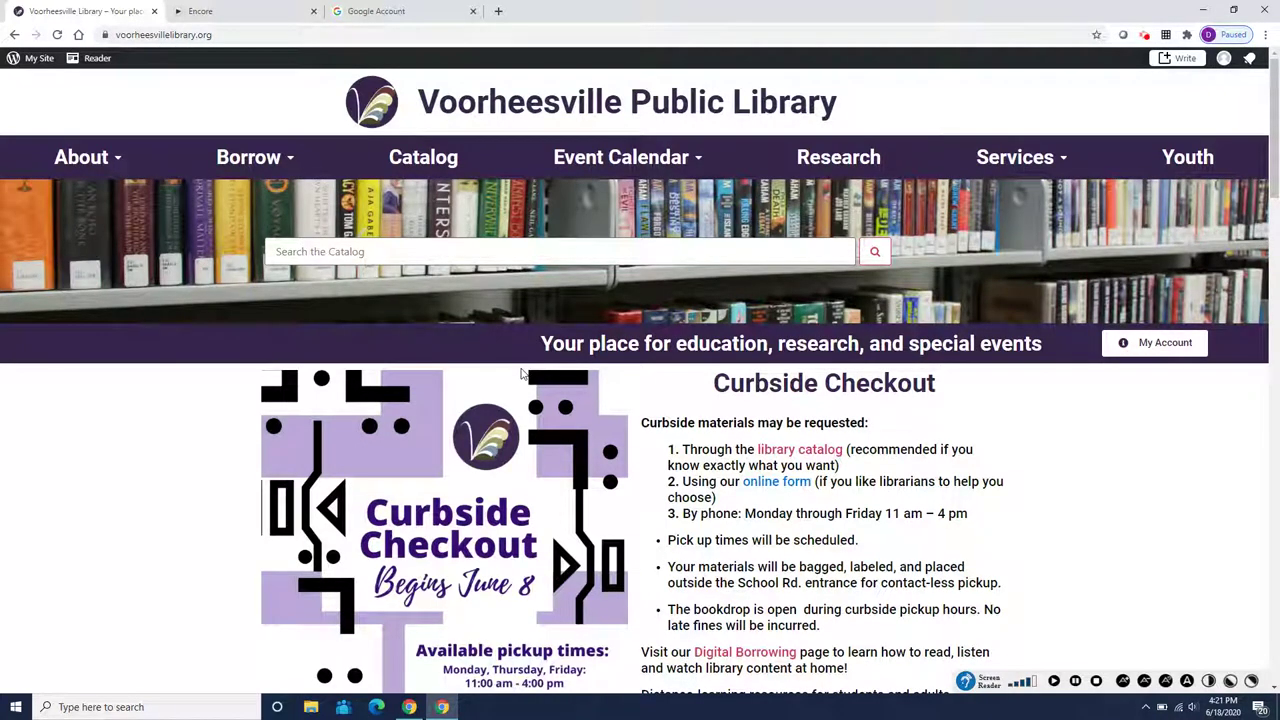
# Scroll down the Voorheesville library homepage and open the READsquared tile in a new tab
pyautogui.scroll(-2, 518, 378)
pyautogui.scroll(-1, 518, 378)
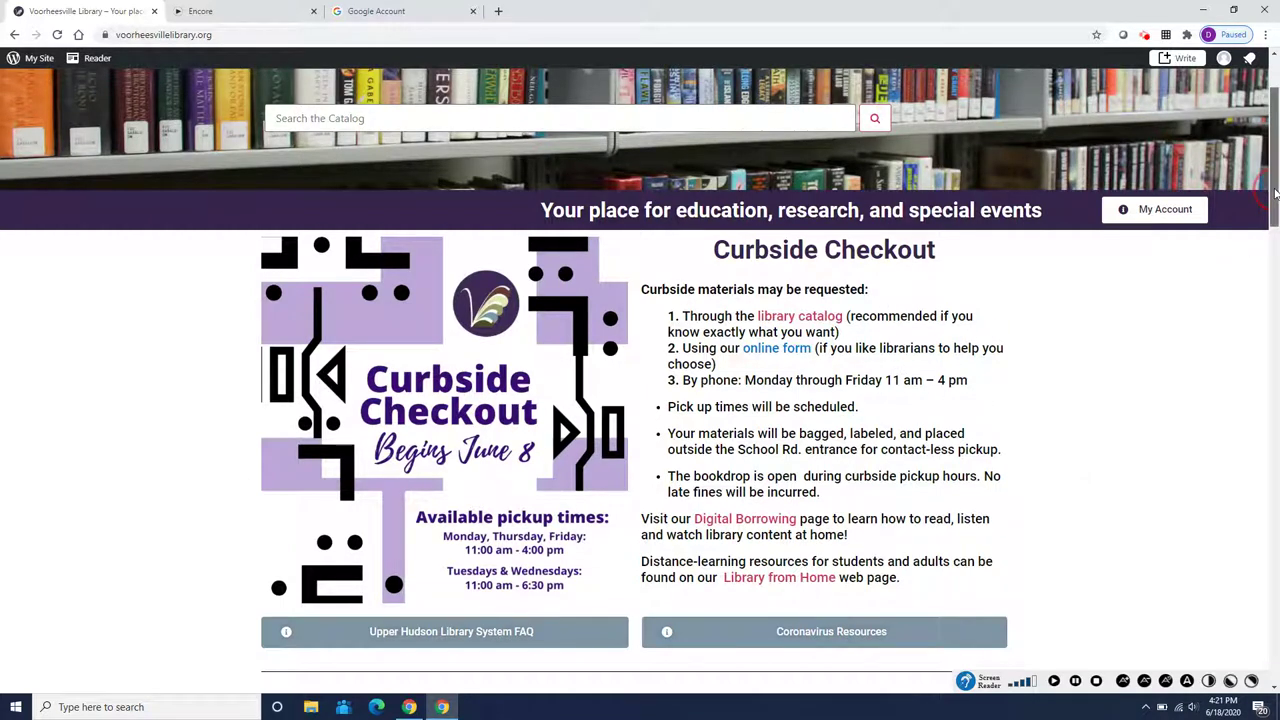
pyautogui.moveTo(1273, 193); pyautogui.dragTo(1273, 309)
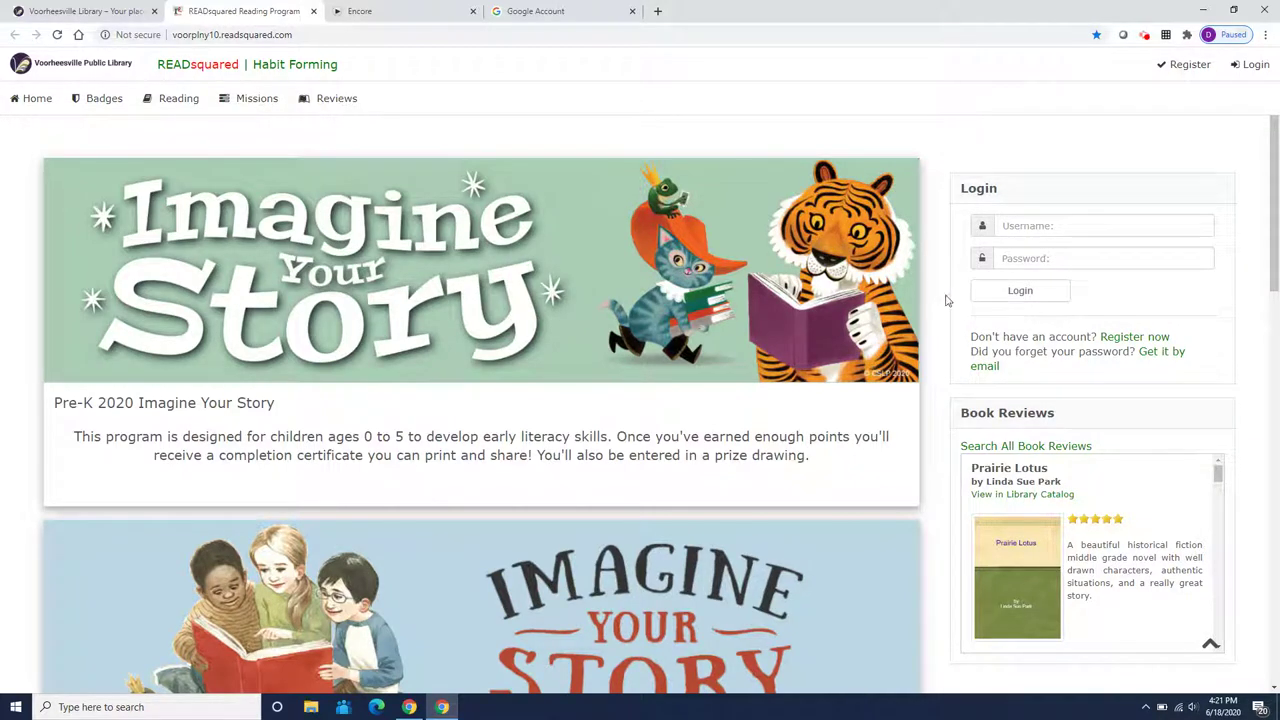
# Sign in to READsquared with the student's username and password
pyautogui.click(1025, 225)
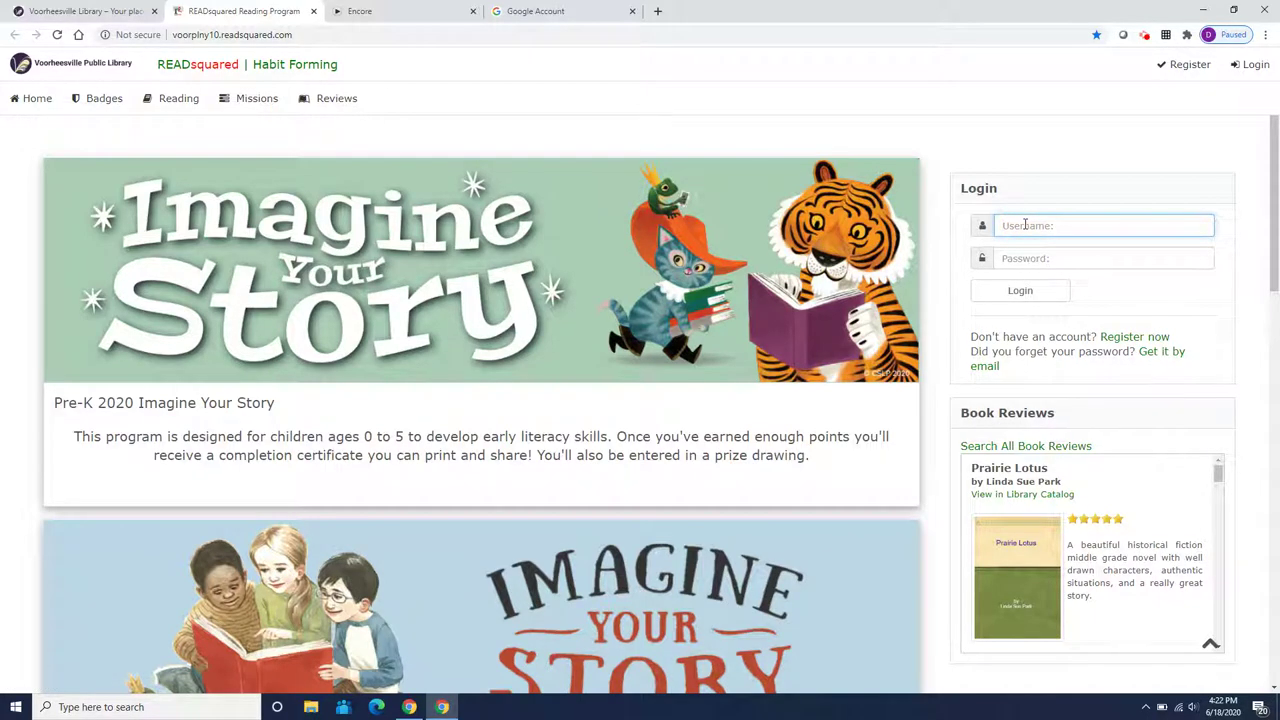
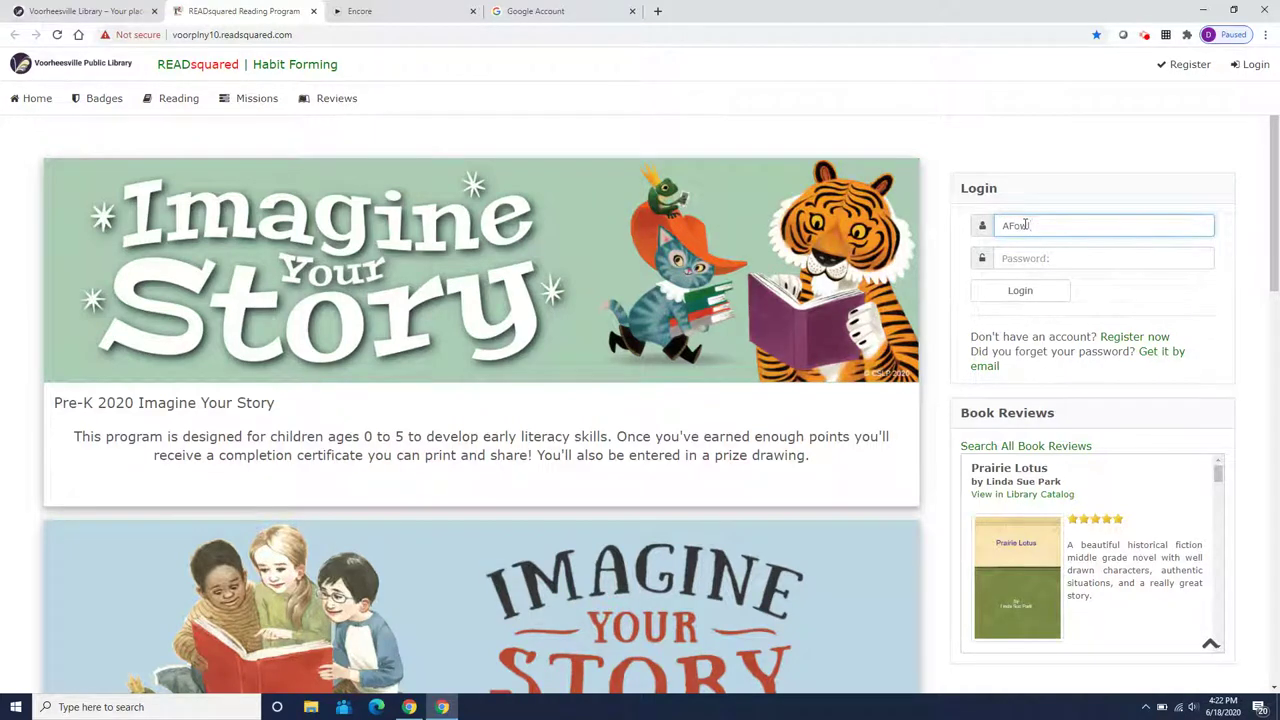
pyautogui.click(1028, 258)
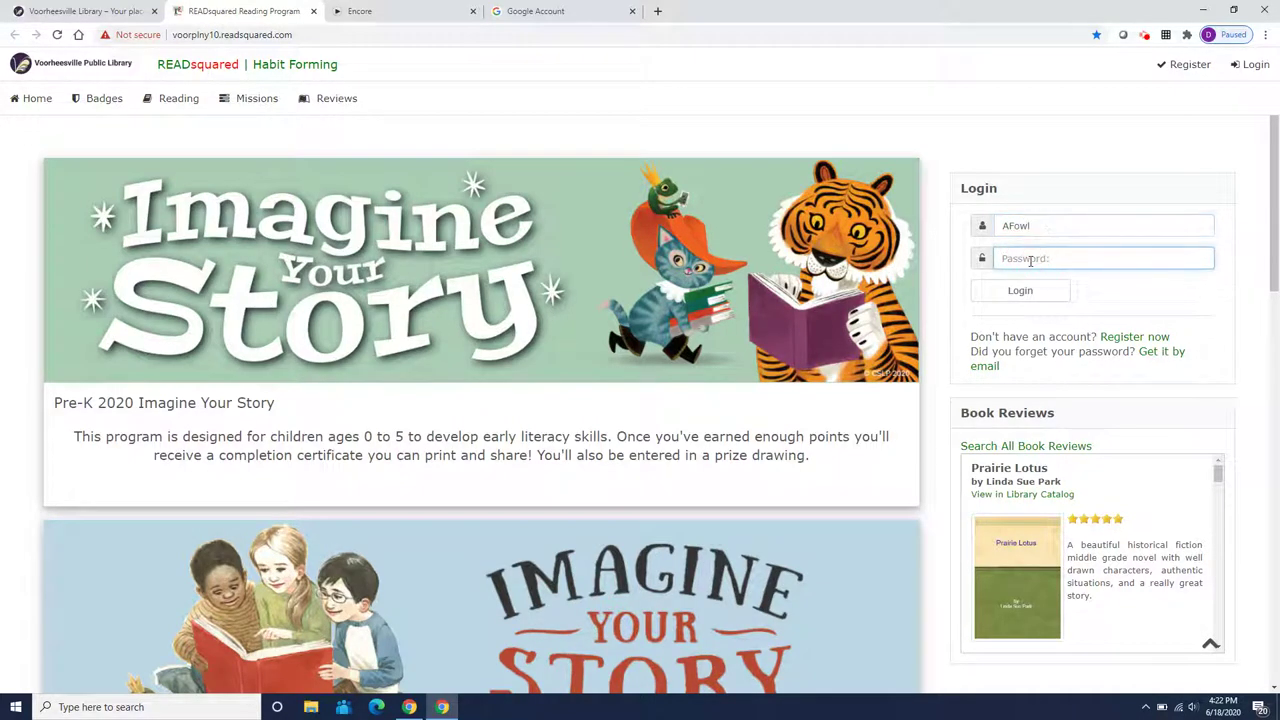
pyautogui.write('••')
pyautogui.click(1019, 290)
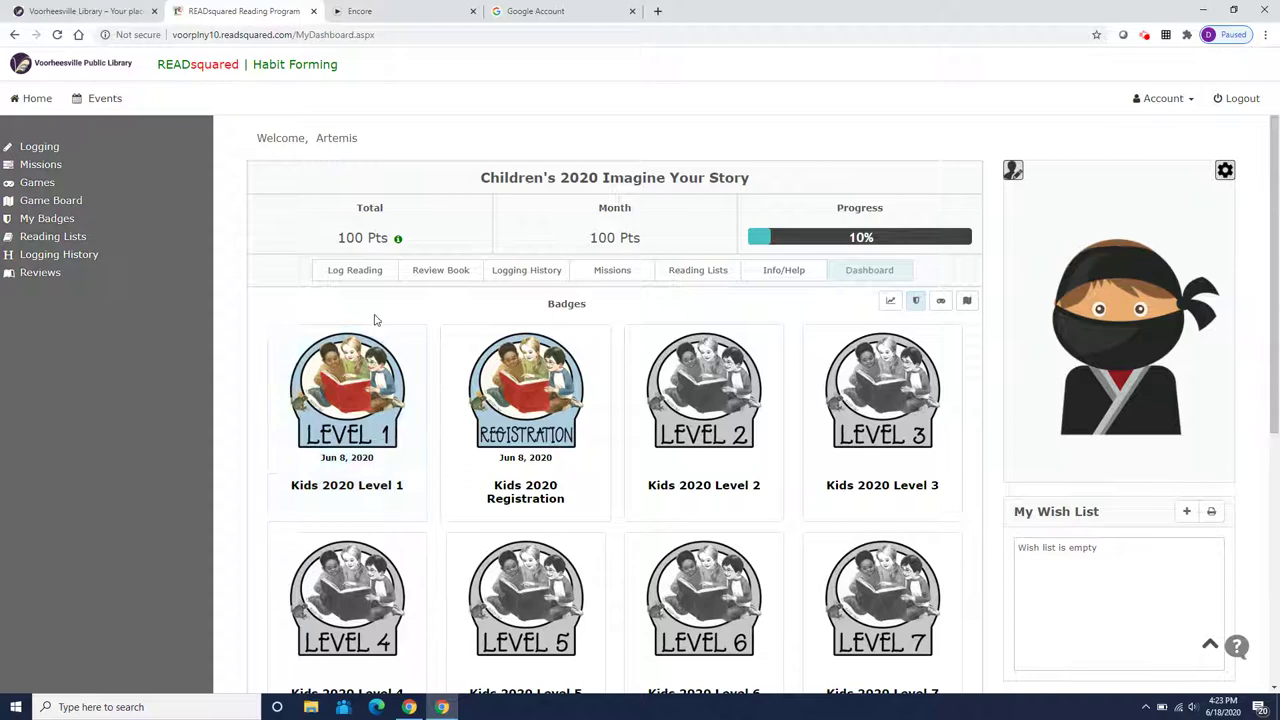
# View the Logging History, then go to the Log Activity page
pyautogui.click(519, 272)
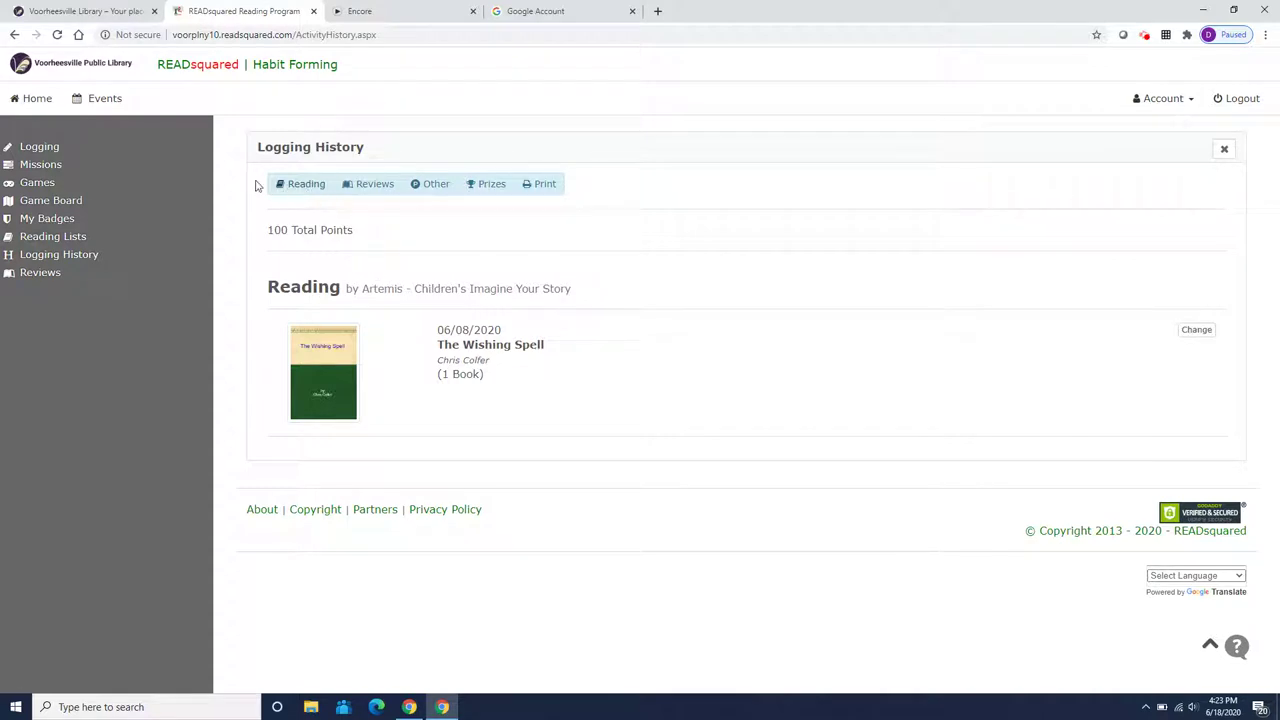
pyautogui.click(66, 149)
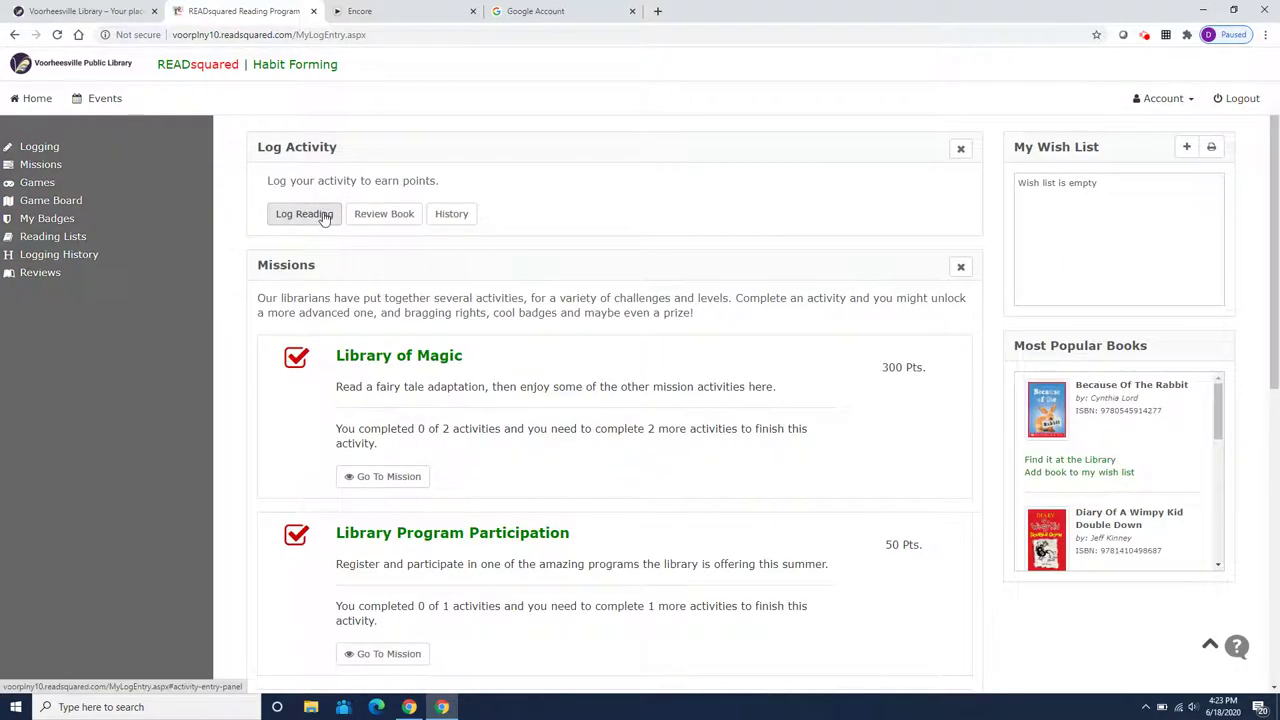
# Start a reading log of 60 minutes for Stepping Stones by Lucy Knisley
pyautogui.click(325, 217)
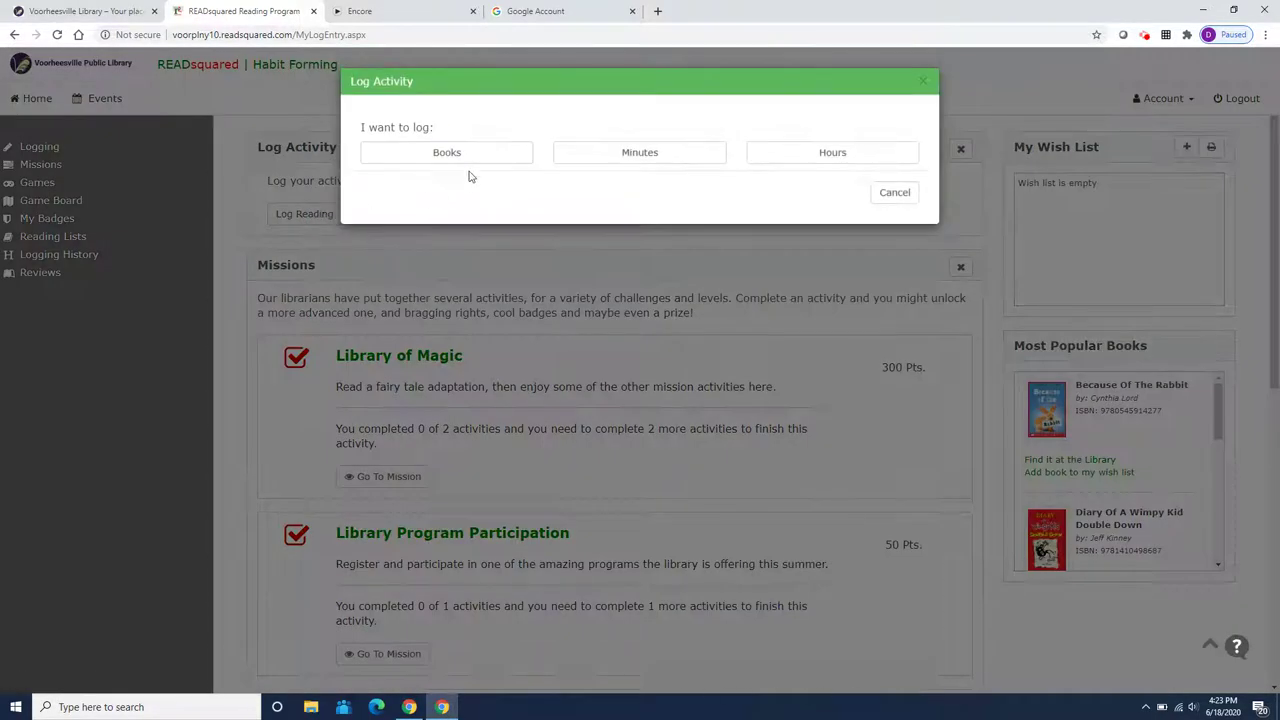
pyautogui.click(621, 155)
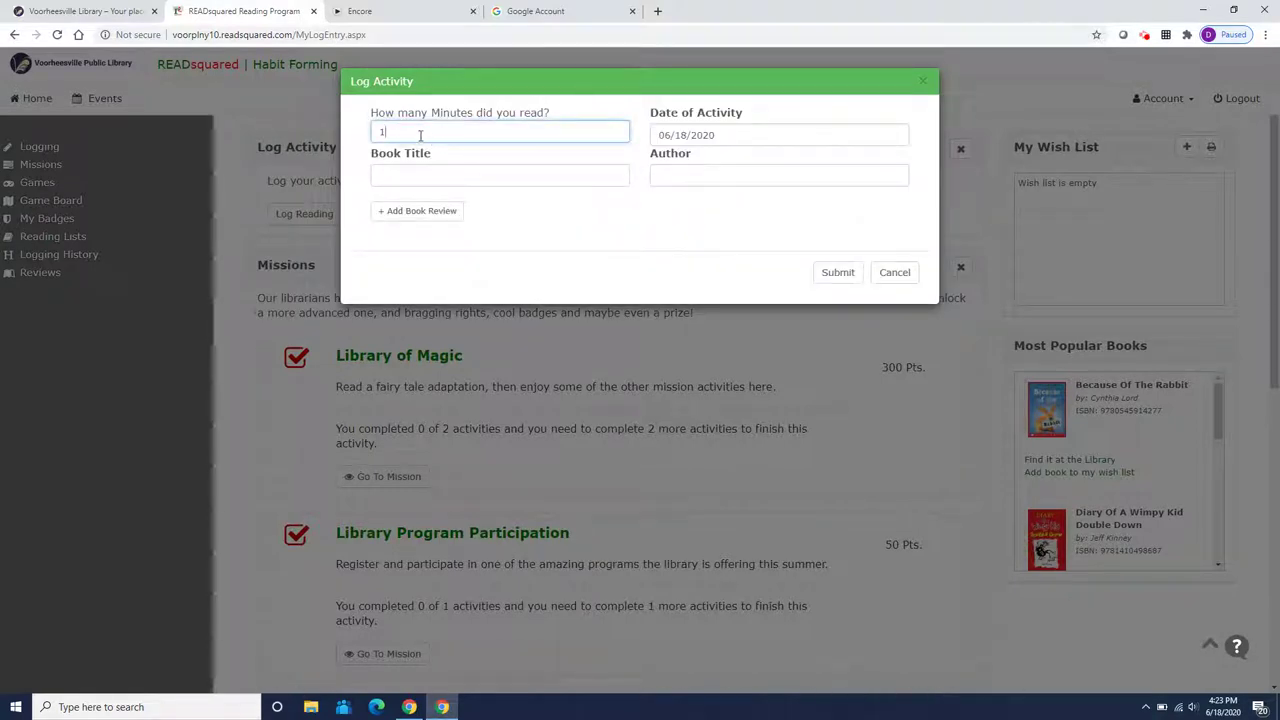
pyautogui.press('BackSpace')
pyautogui.write('60')
pyautogui.click(405, 175)
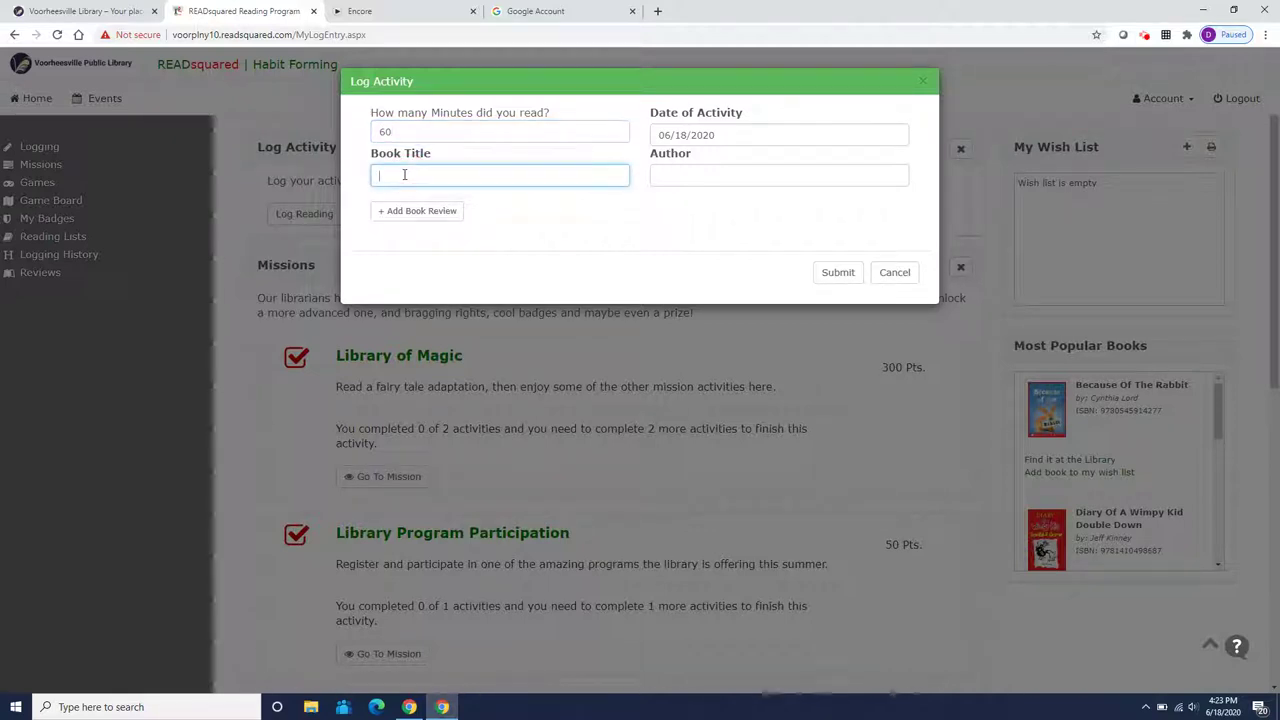
pyautogui.write('Stepping')
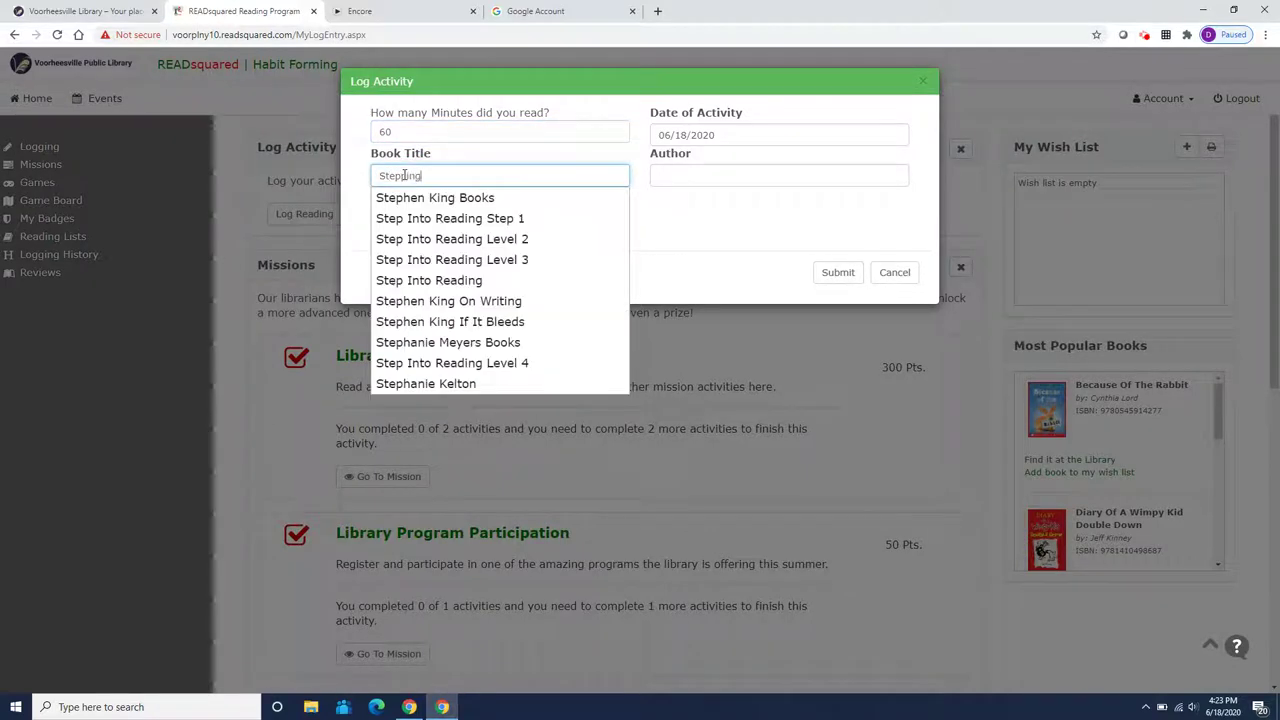
pyautogui.write(' Stones')
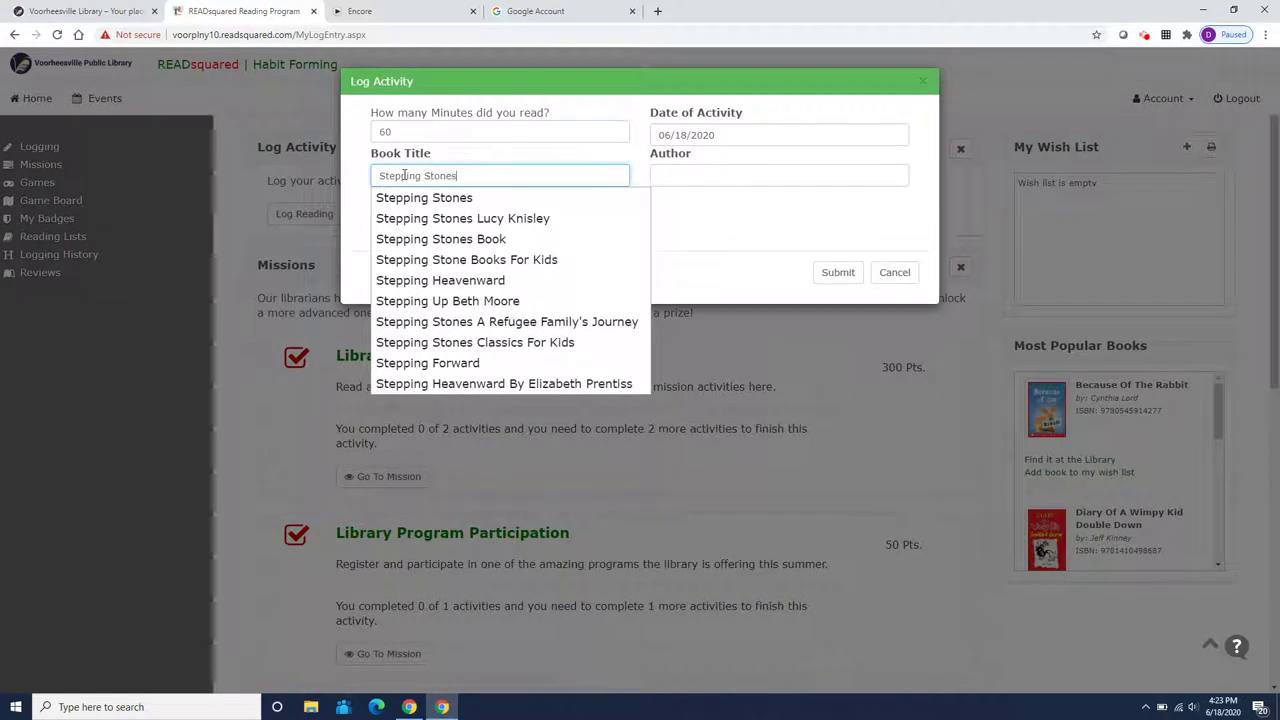
pyautogui.click(690, 178)
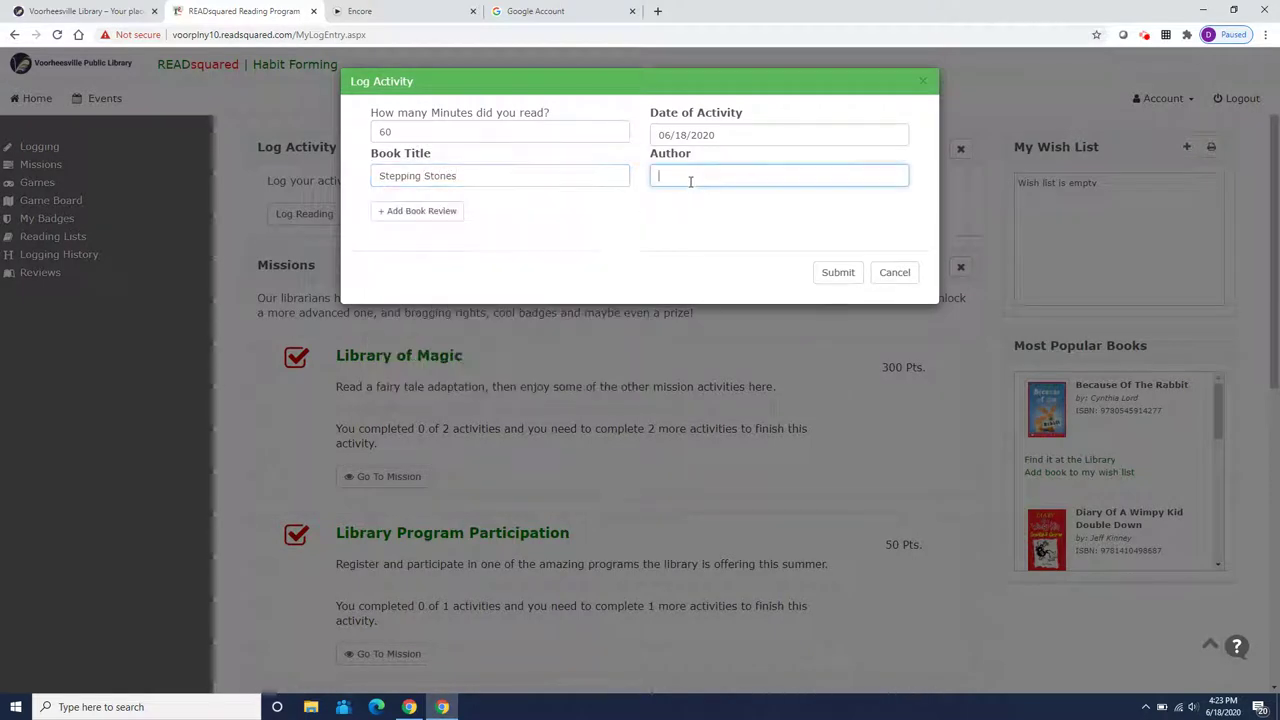
pyautogui.write('Lucy ')
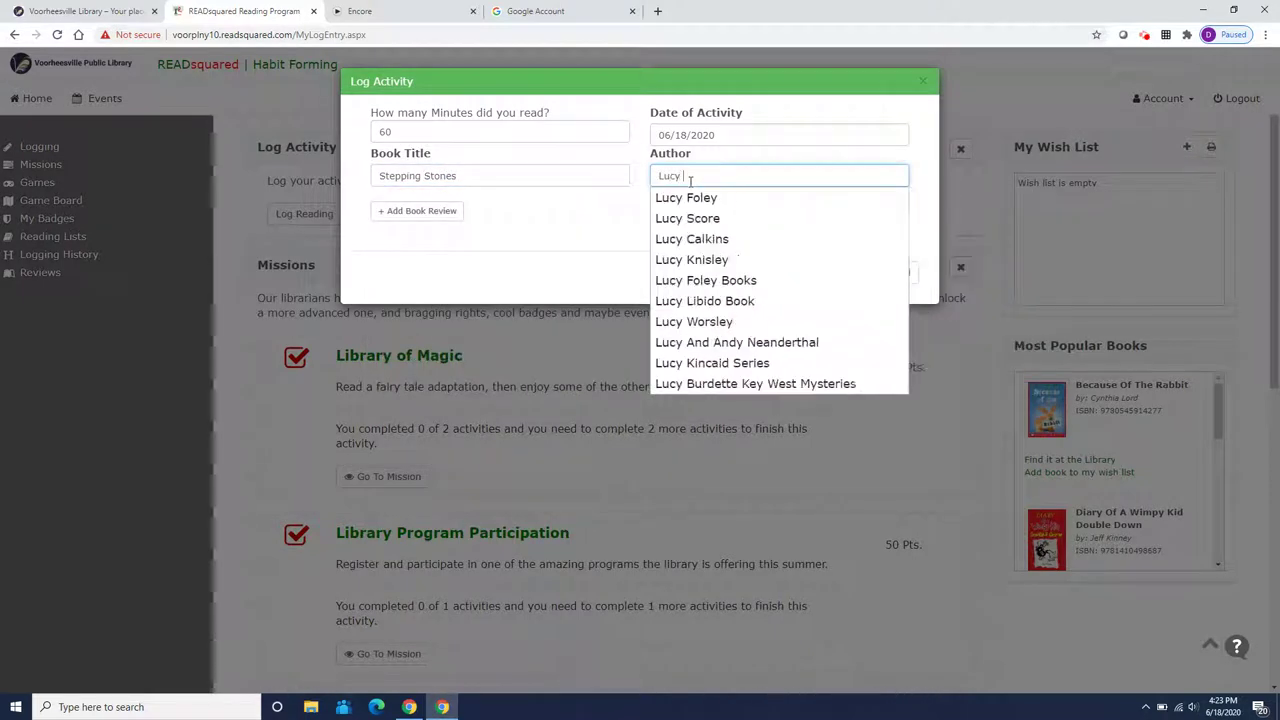
pyautogui.write('Knisl')
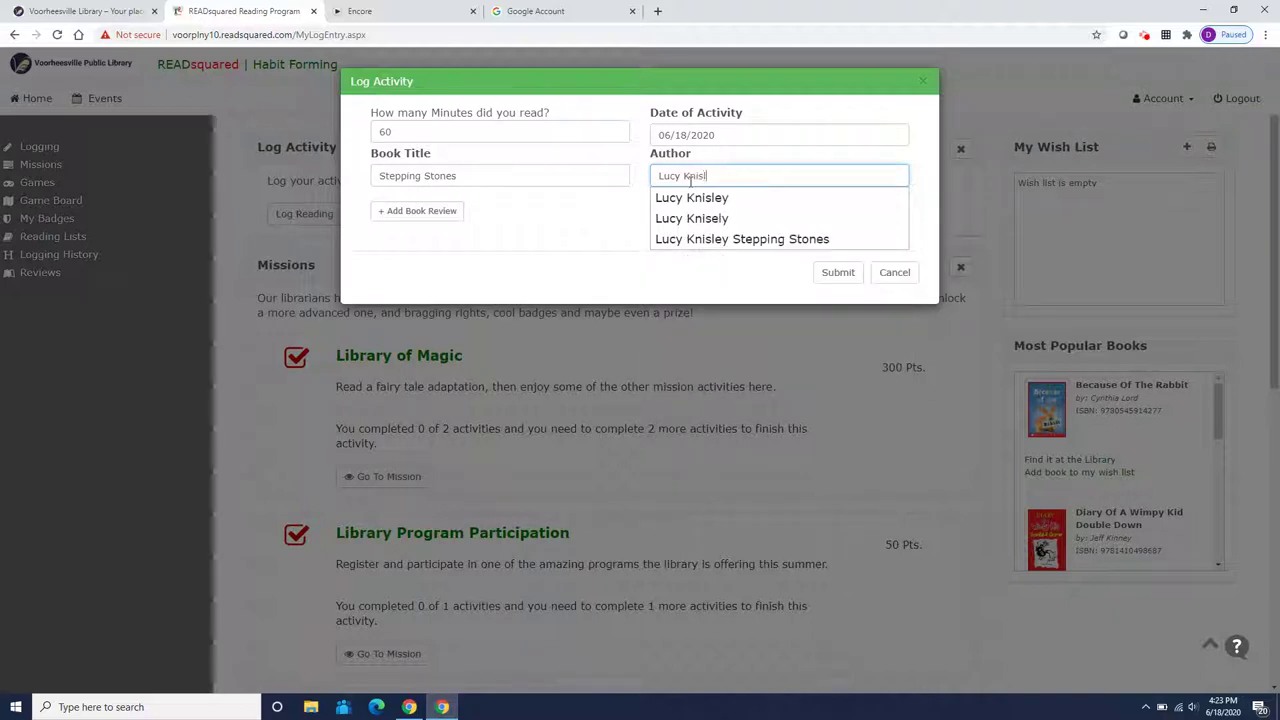
pyautogui.write('ey')
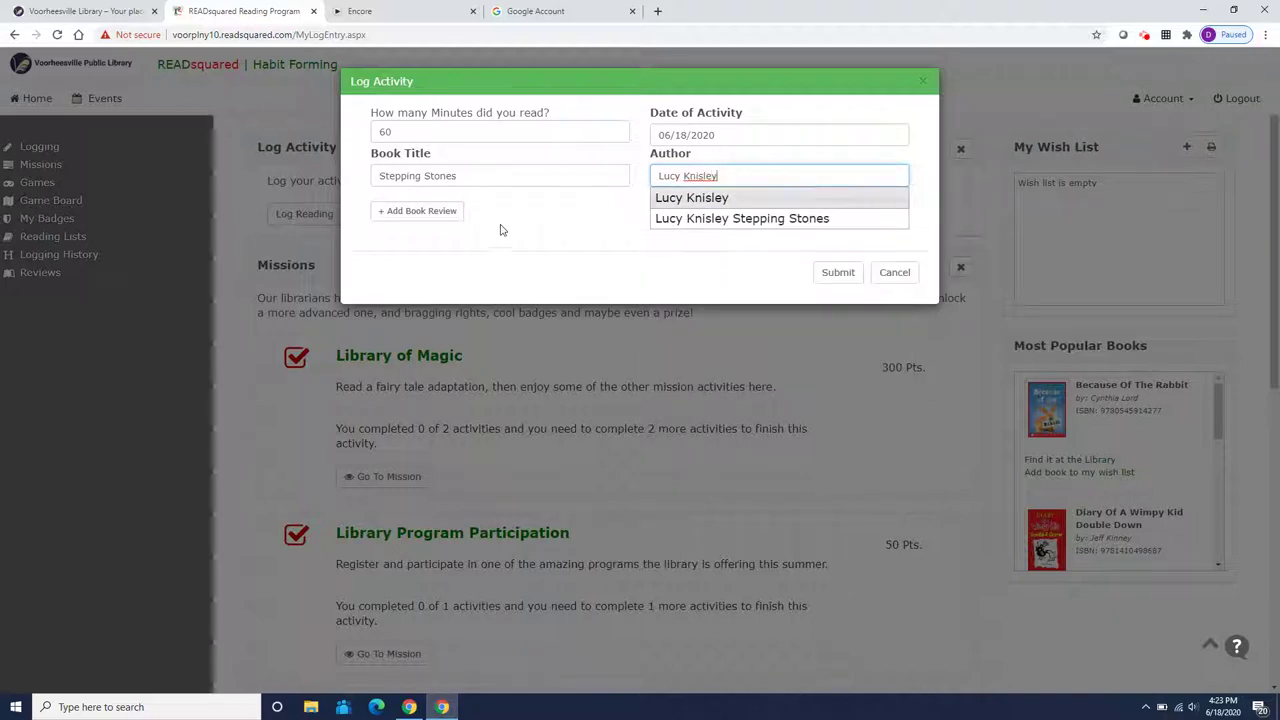
# Add a five-star review about Jen's new stepsister and raising chickens, then submit
pyautogui.click(419, 210)
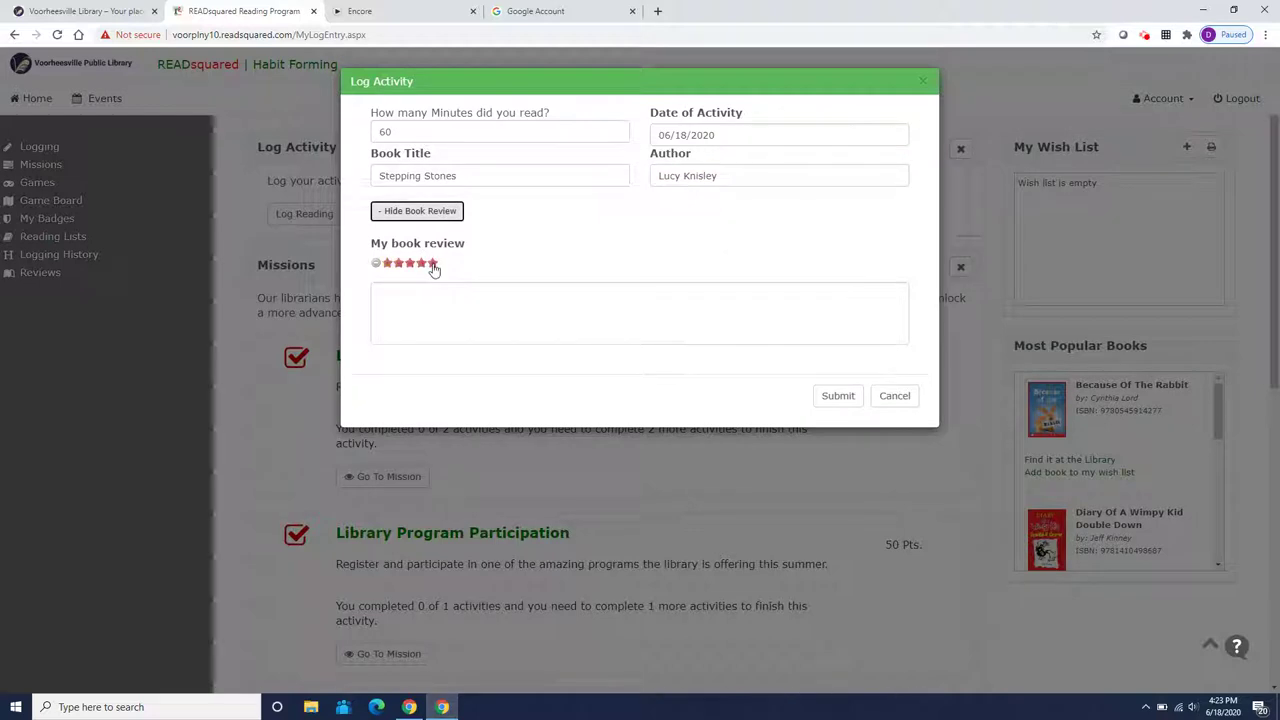
pyautogui.click(431, 263)
pyautogui.click(425, 296)
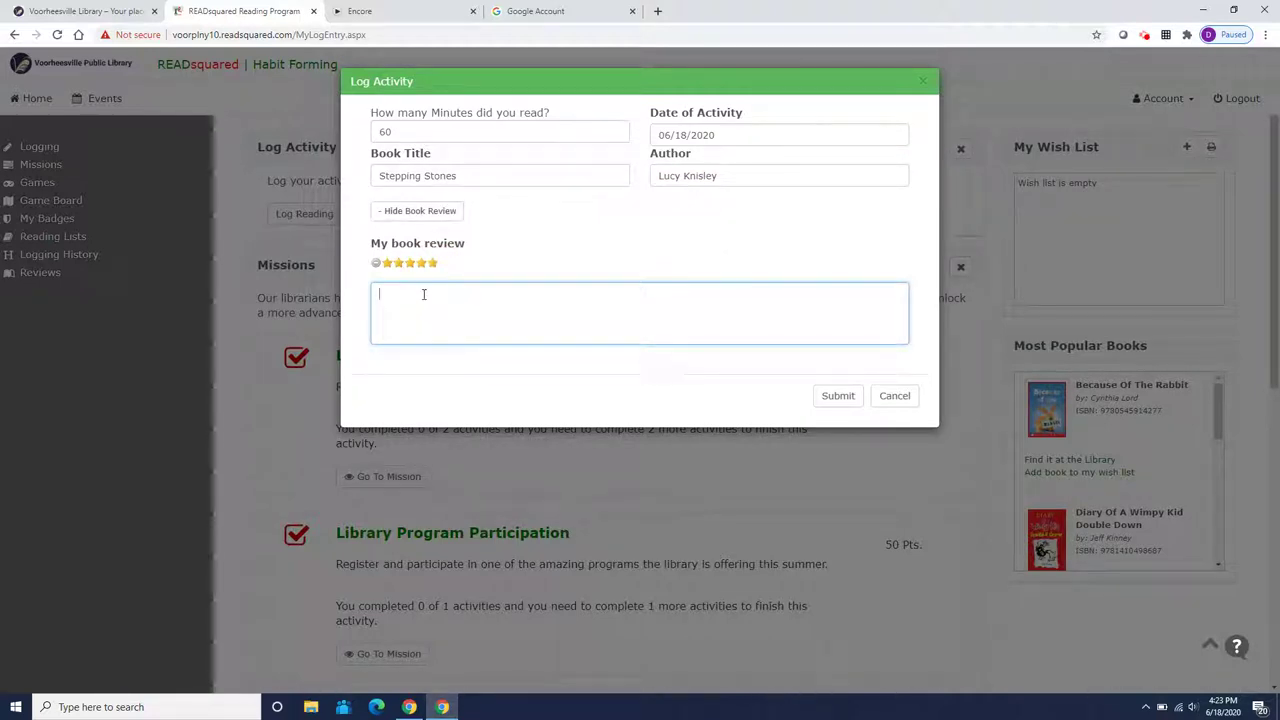
pyautogui.write('Jen has to move to a new town and ')
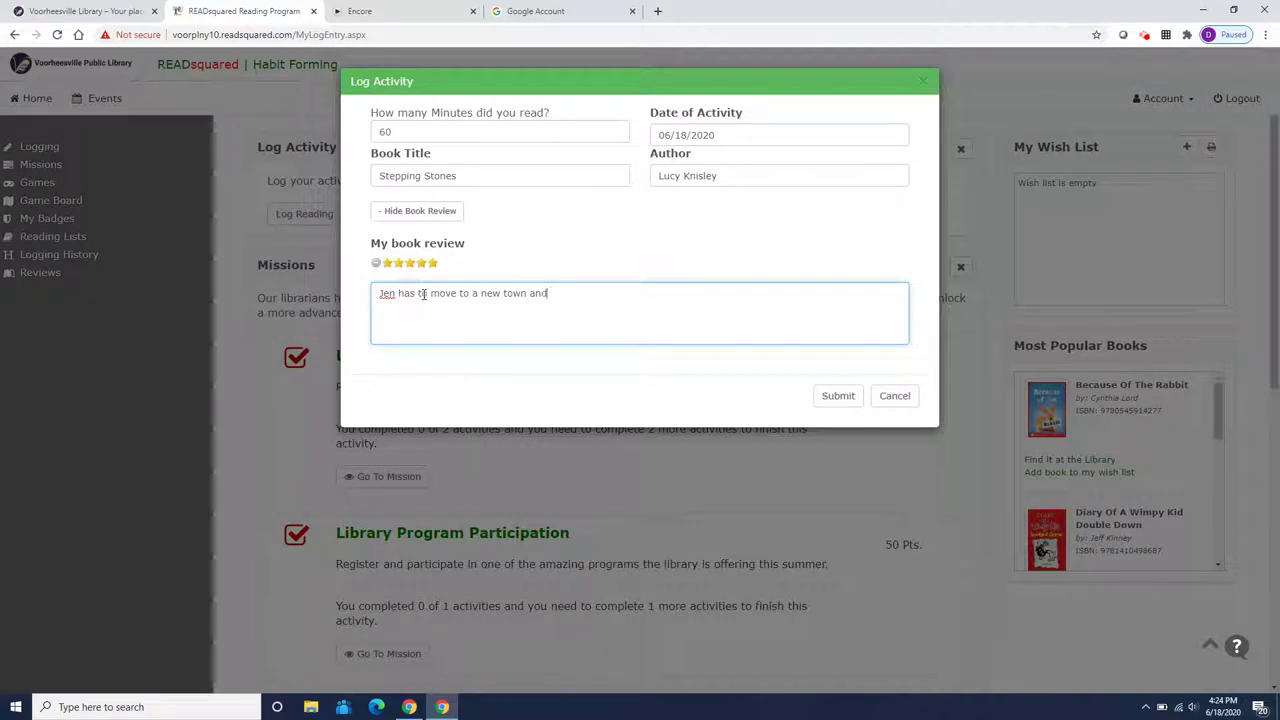
pyautogui.write('share a room')
pyautogui.write('th her new step')
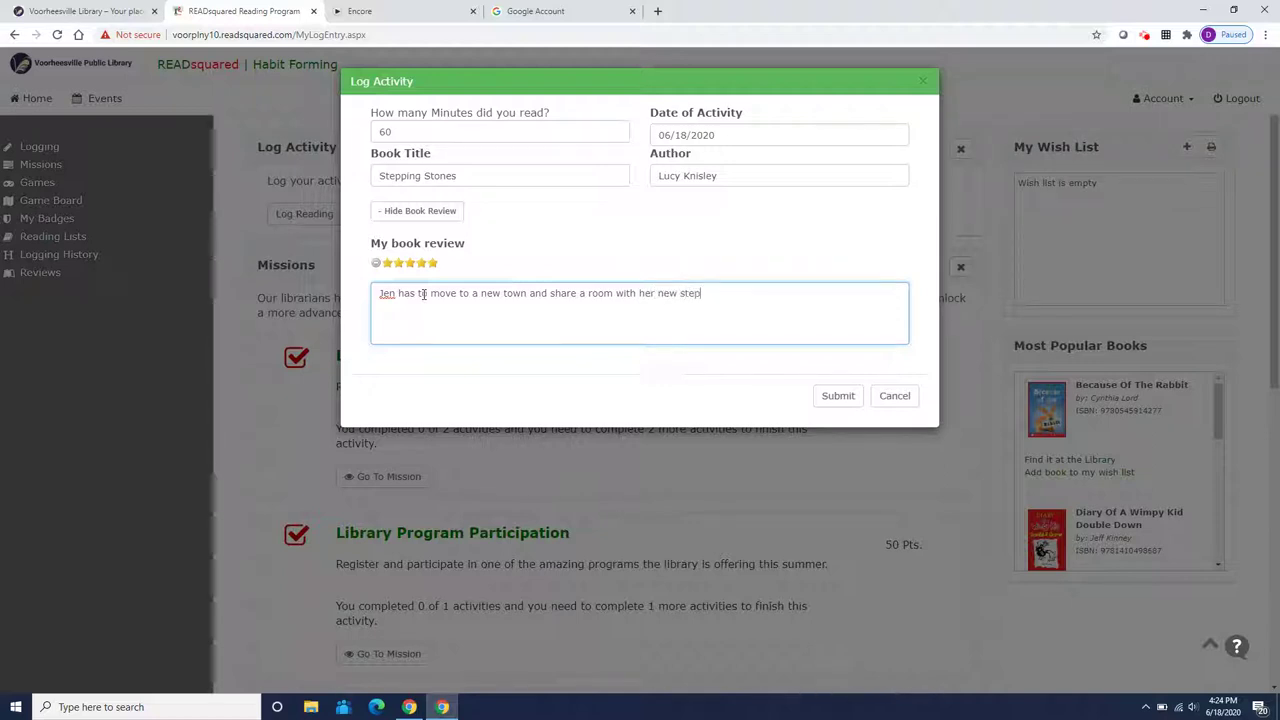
pyautogui.write('sisters')
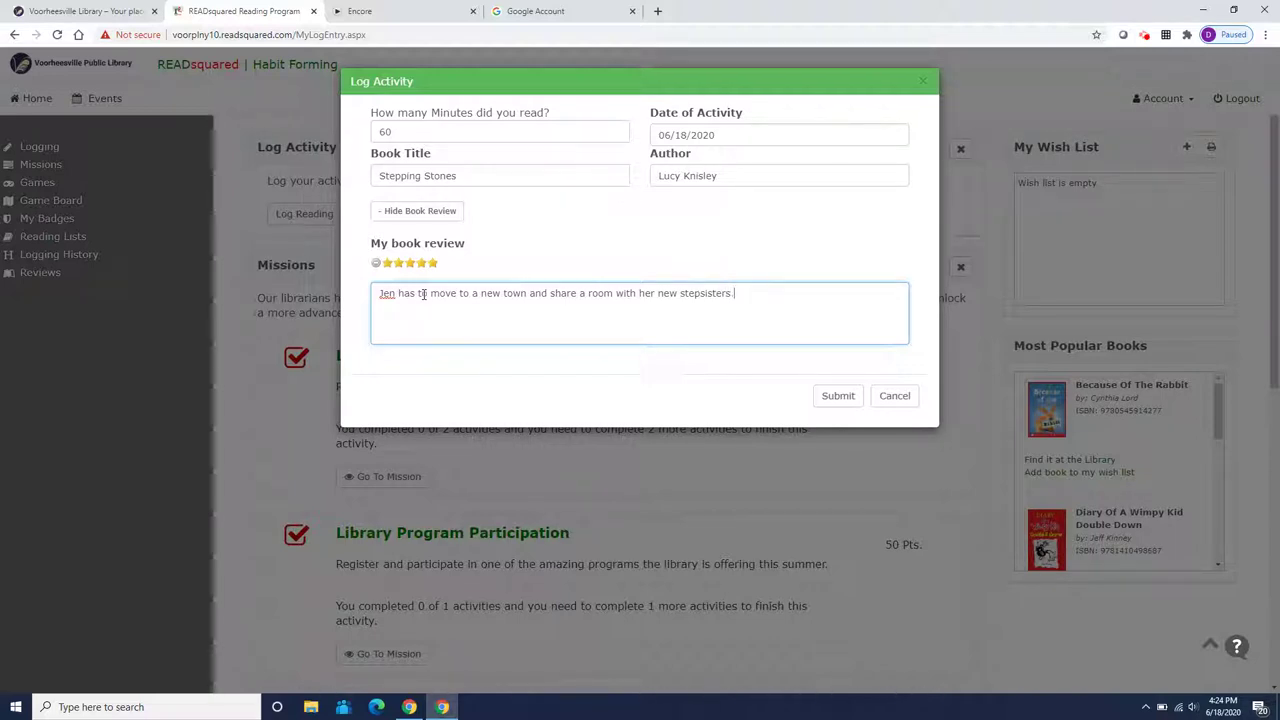
pyautogui.write('. But ')
pyautogui.write('she get')
pyautogui.write('s to raise check')
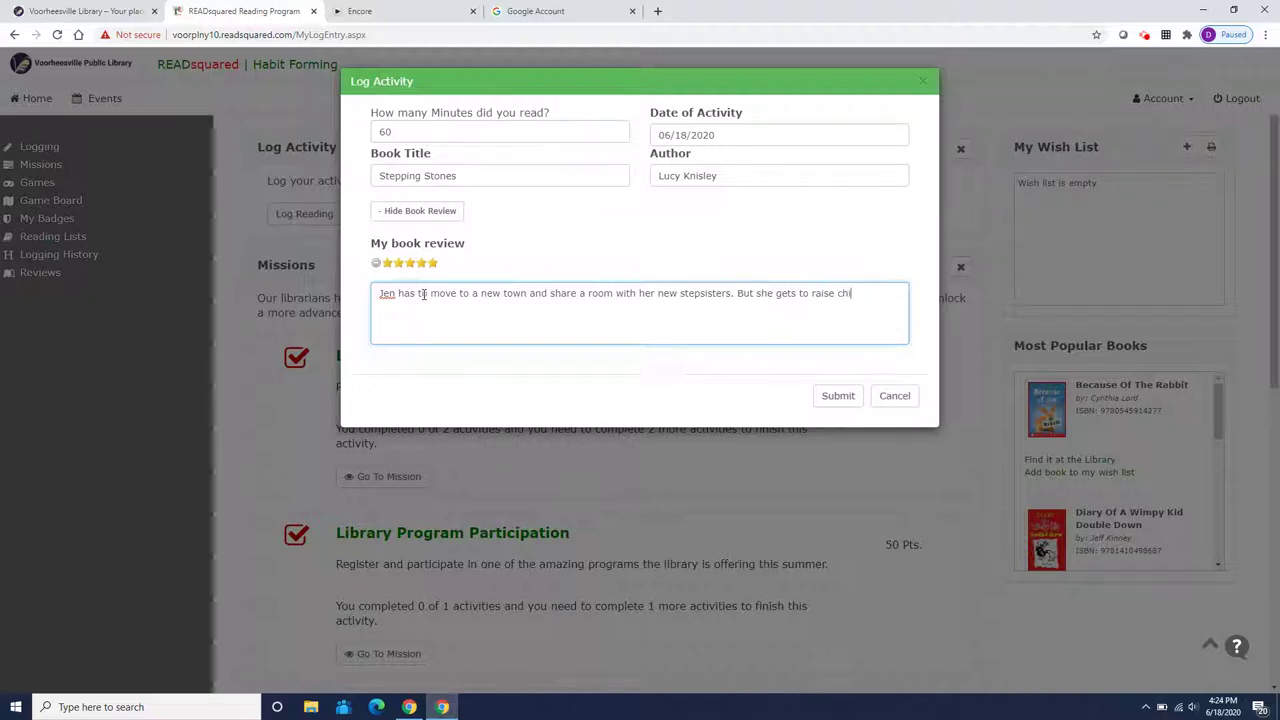
pyautogui.press('BackSpace')
pyautogui.press('BackSpace')
pyautogui.press('BackSpace')
pyautogui.write('ickens')
pyautogui.click(837, 399)
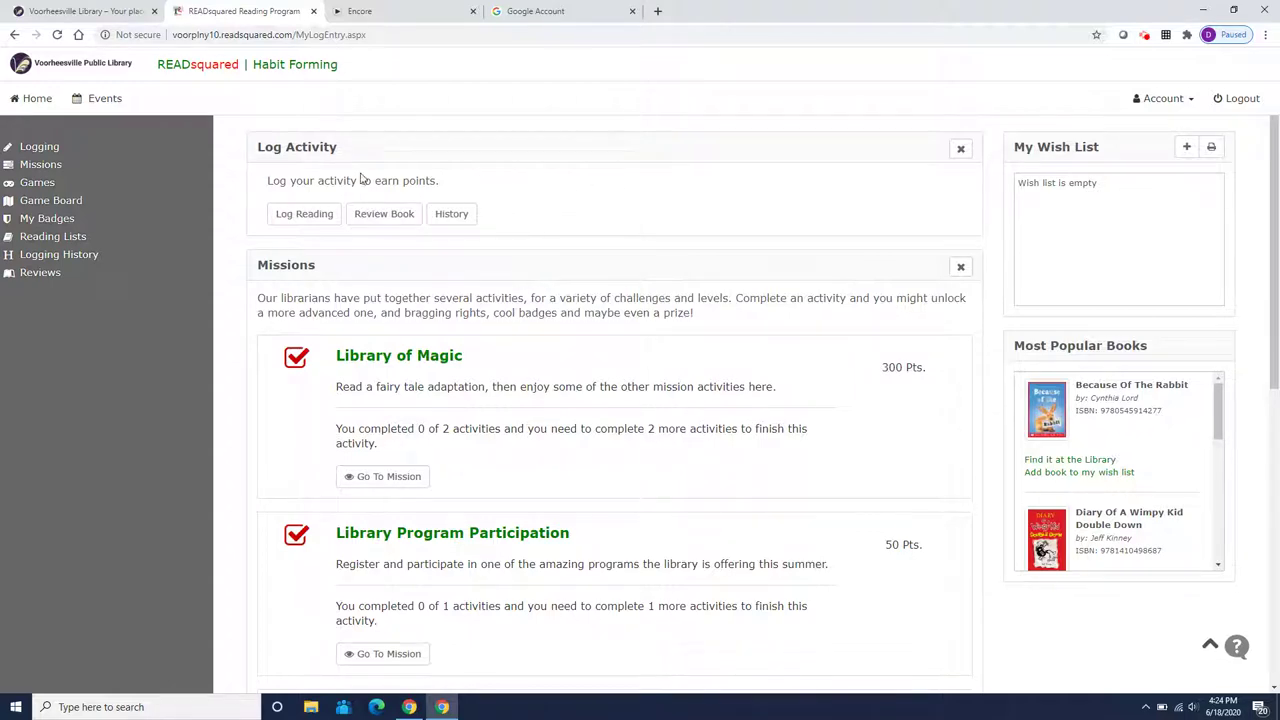
# Start a new reading log of 40 minutes dated June 17, 2020
pyautogui.click(304, 215)
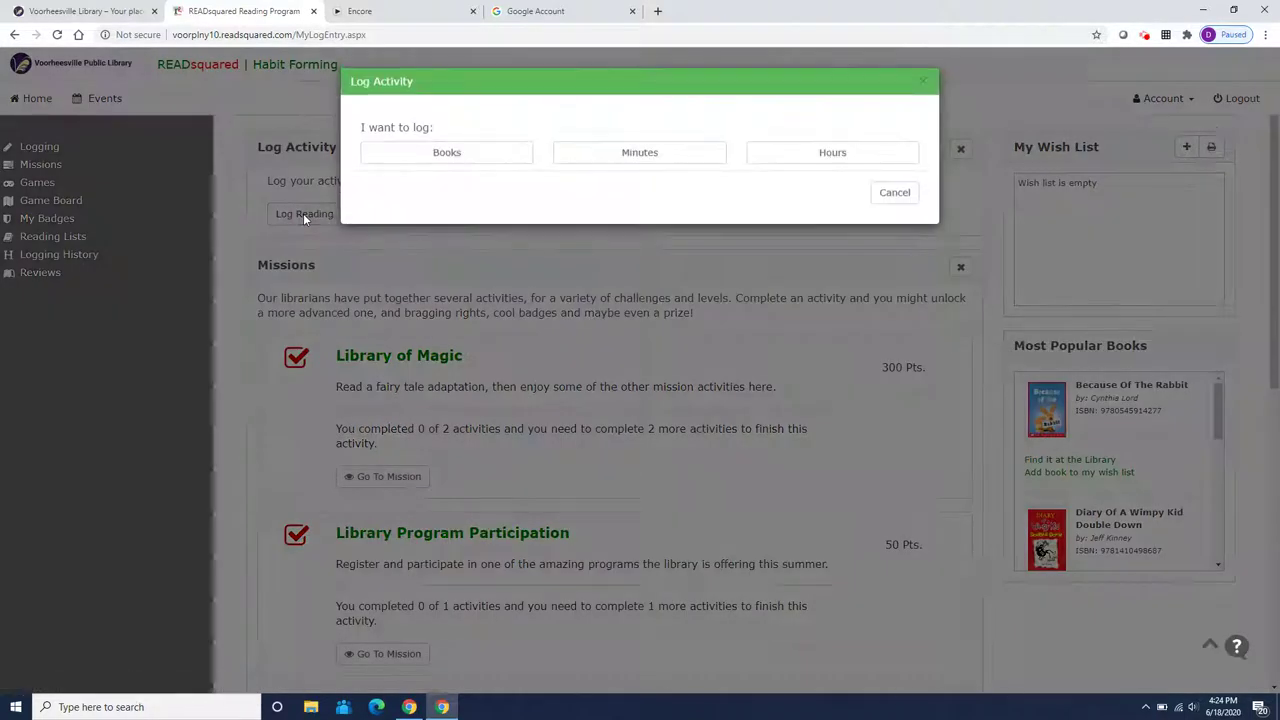
pyautogui.click(631, 158)
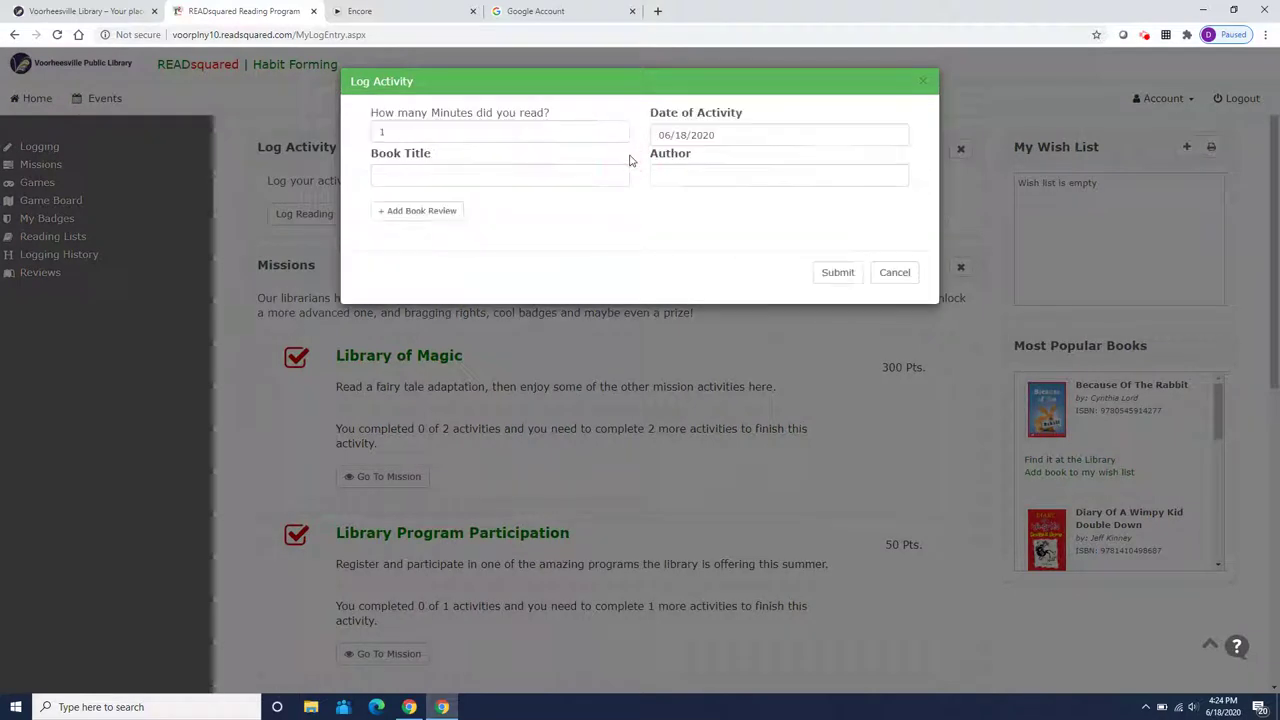
pyautogui.click(474, 132)
pyautogui.press('BackSpace')
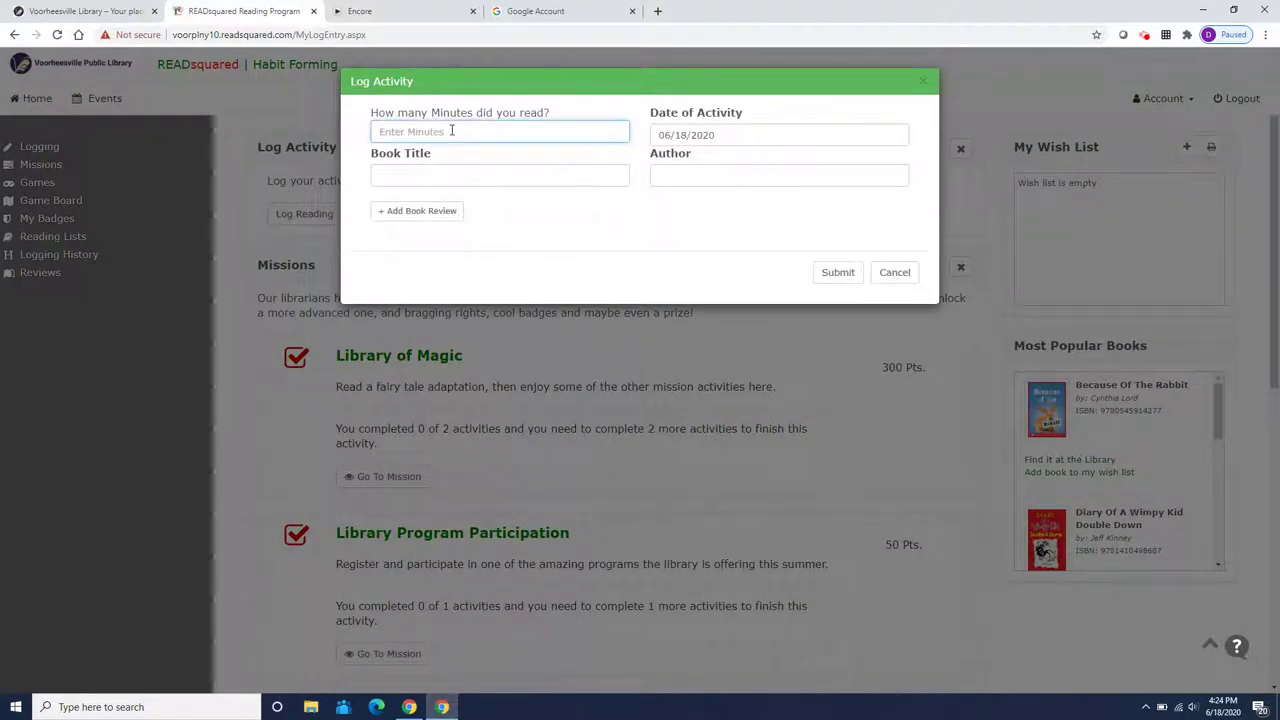
pyautogui.write('40')
pyautogui.click(717, 133)
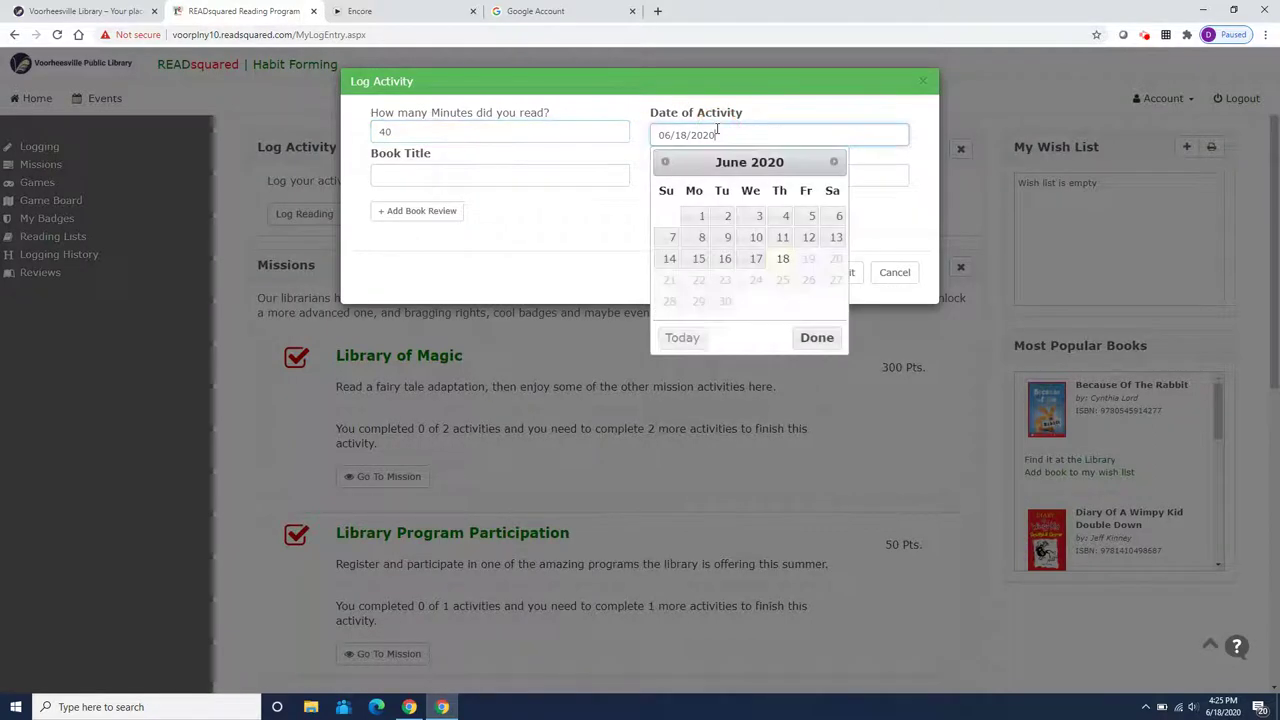
pyautogui.click(756, 258)
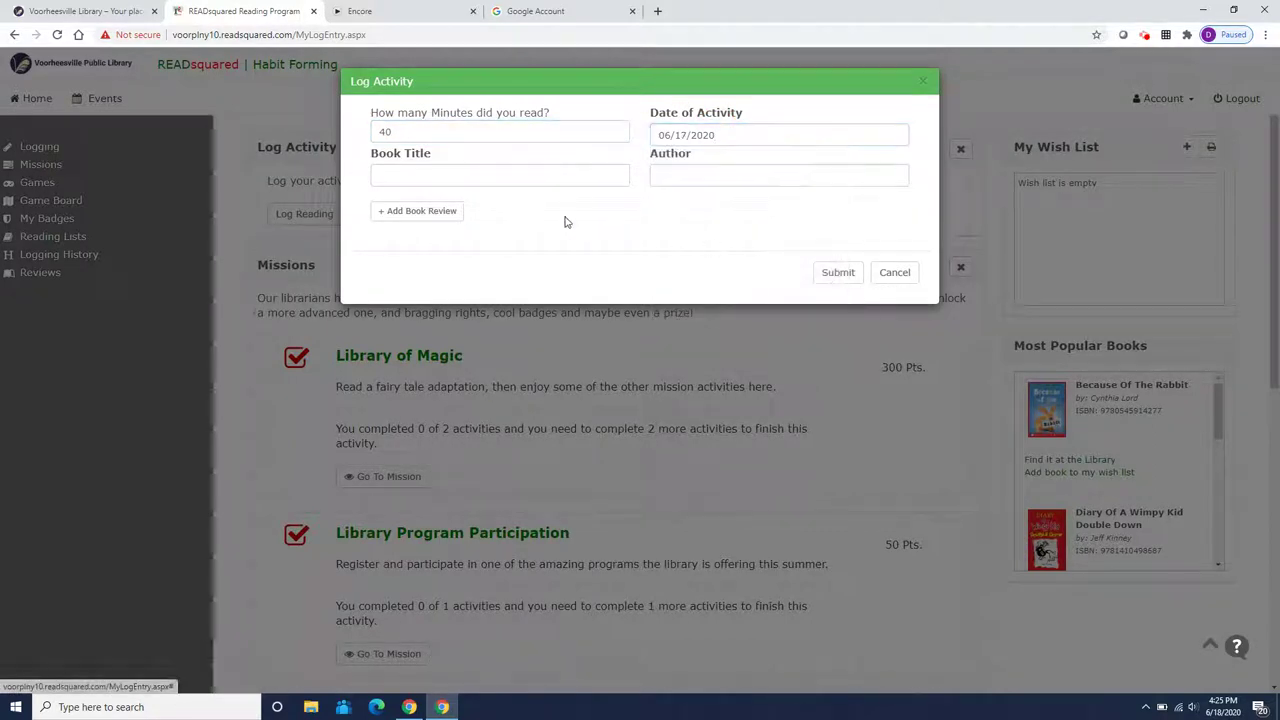
# Enter Guts by Raina Telgemeier, rate it five stars, and submit
pyautogui.click(489, 183)
pyautogui.write('Guts')
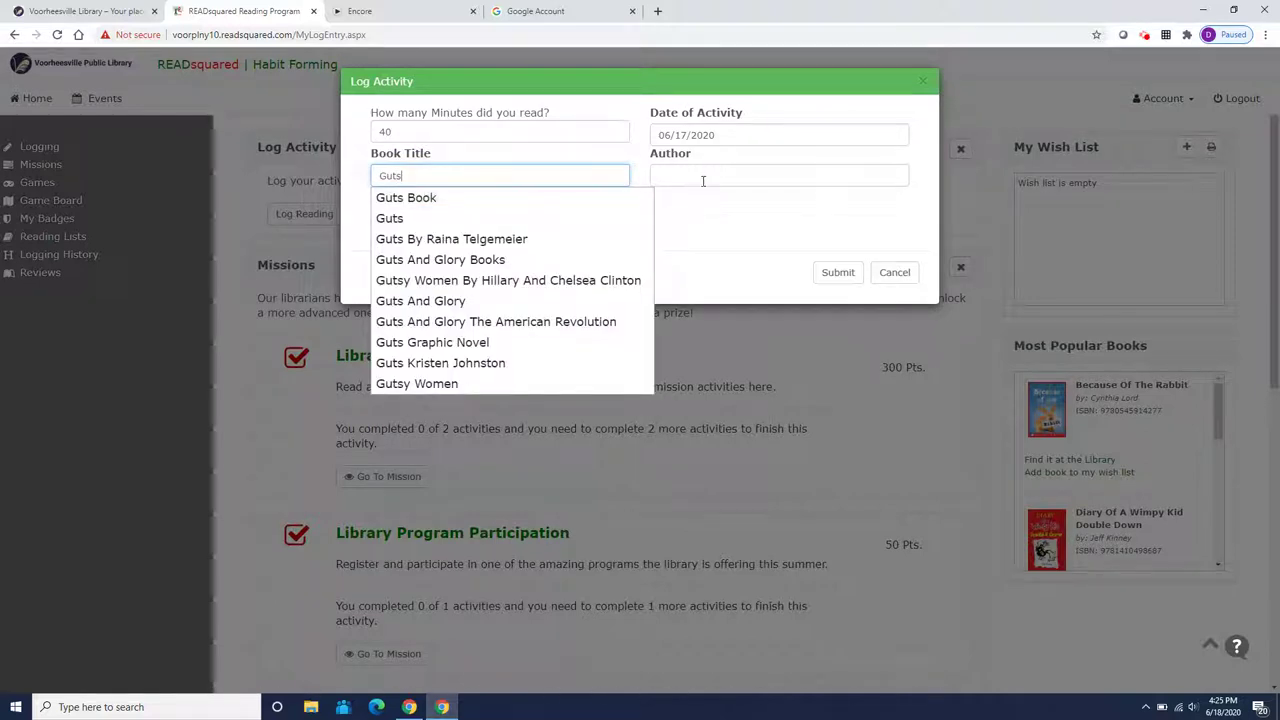
pyautogui.click(703, 181)
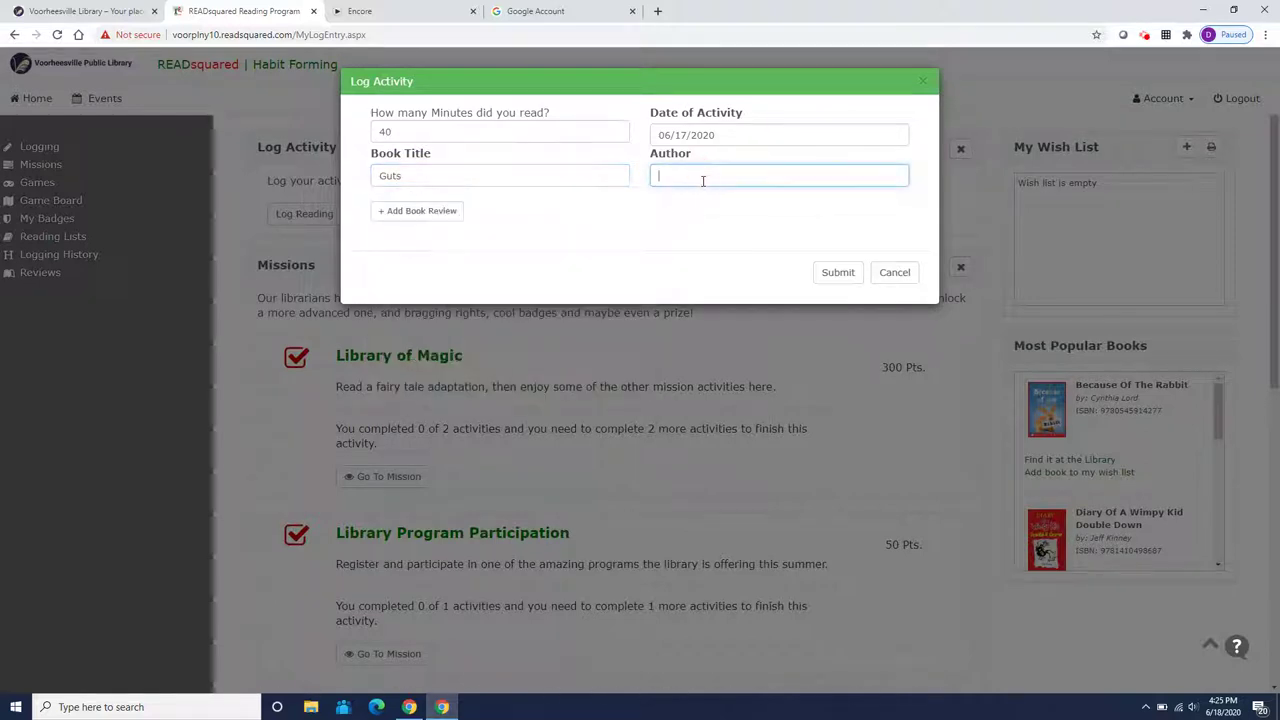
pyautogui.write('Raina T')
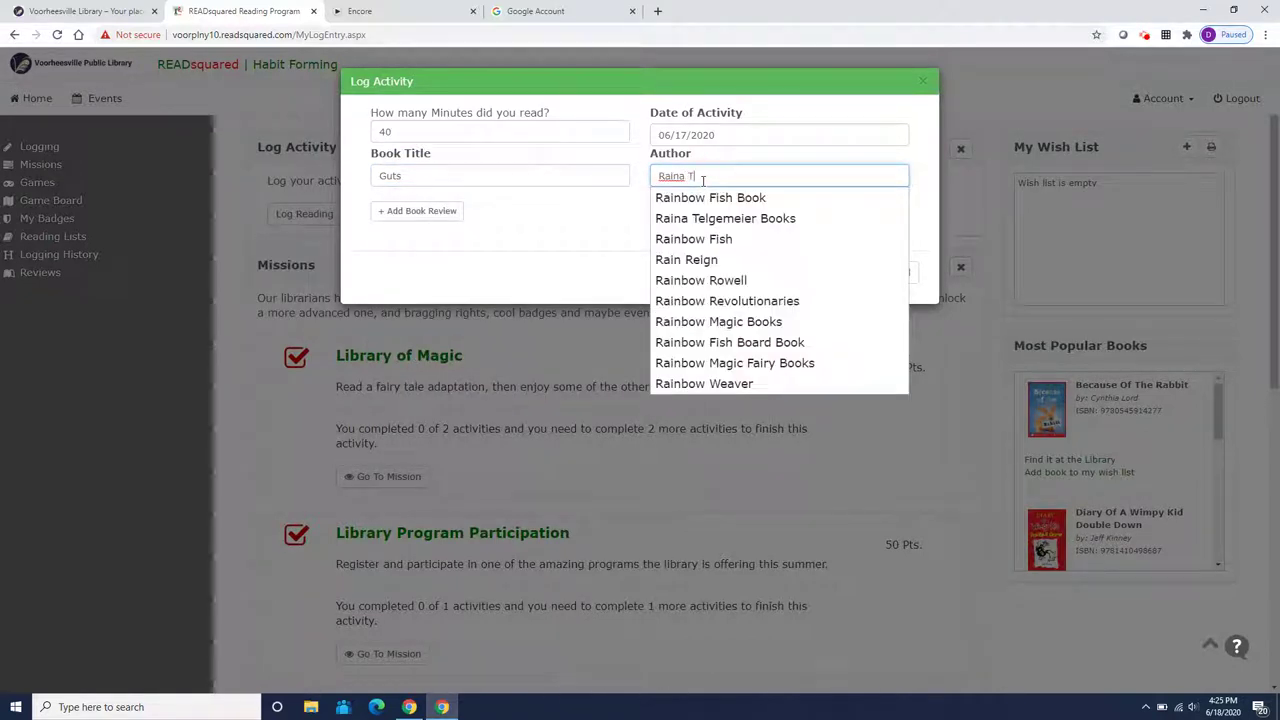
pyautogui.write('elgemei')
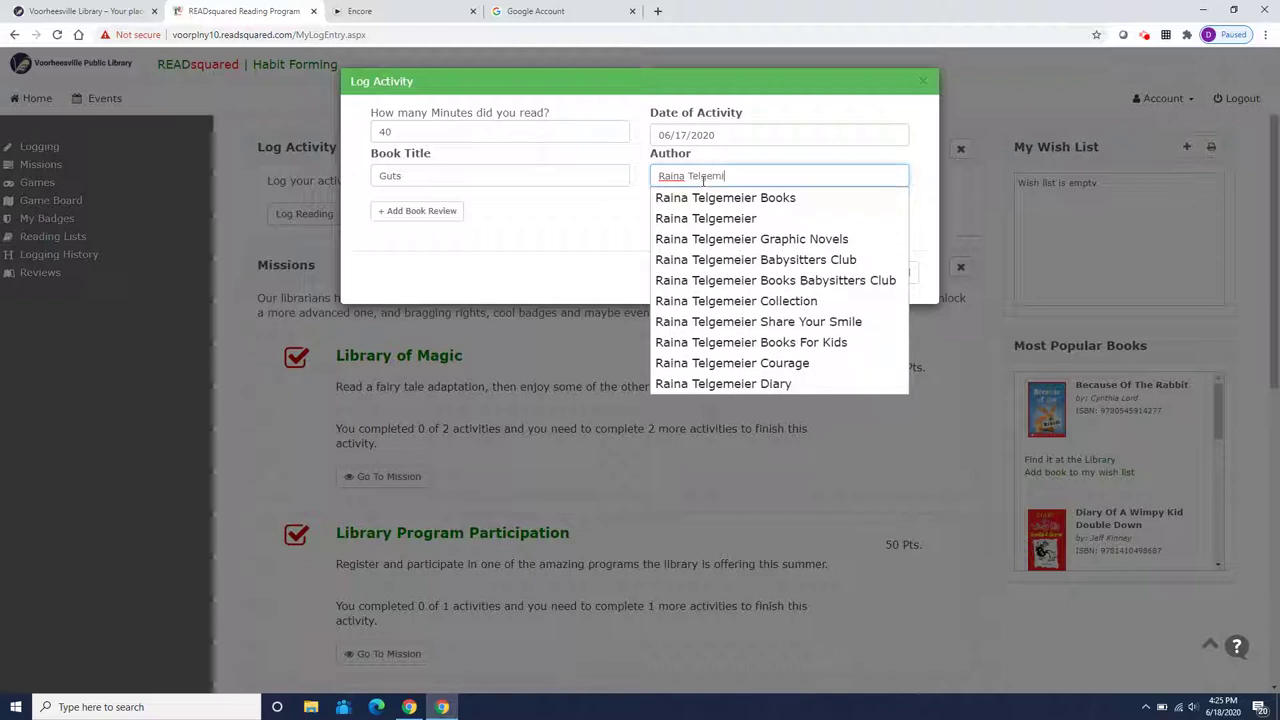
pyautogui.press('BackSpace')
pyautogui.write('eier')
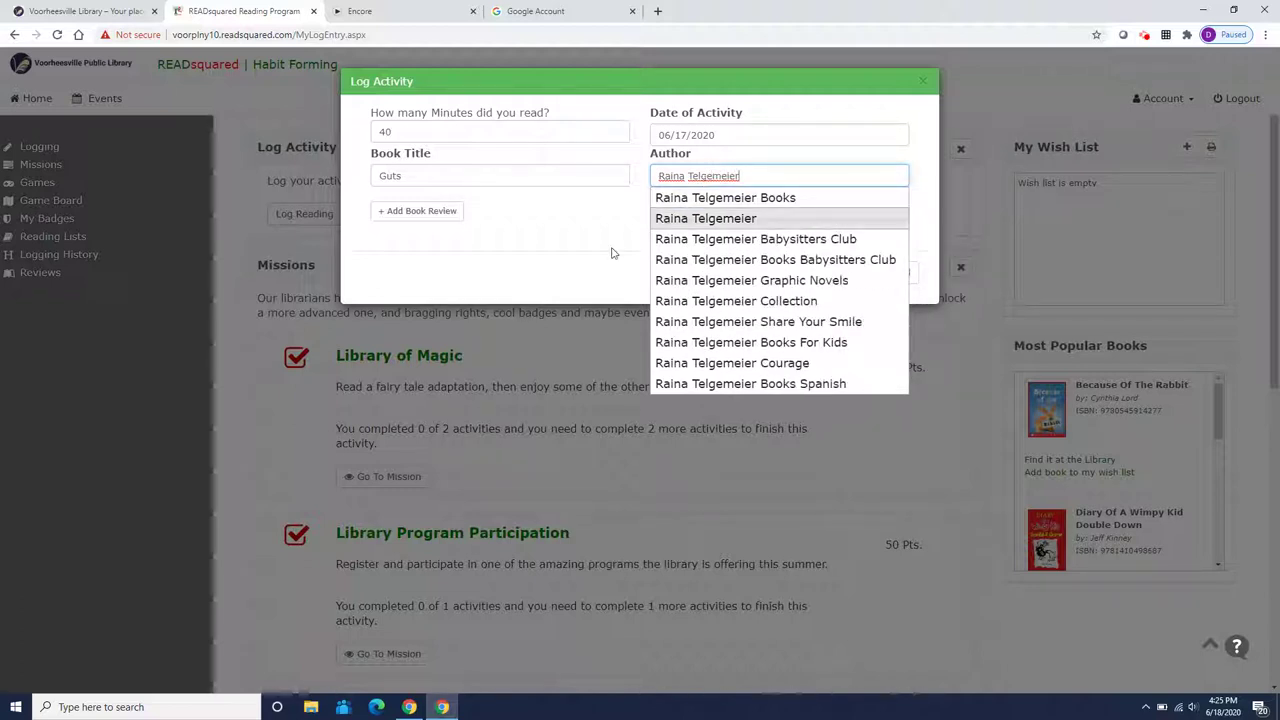
pyautogui.click(435, 220)
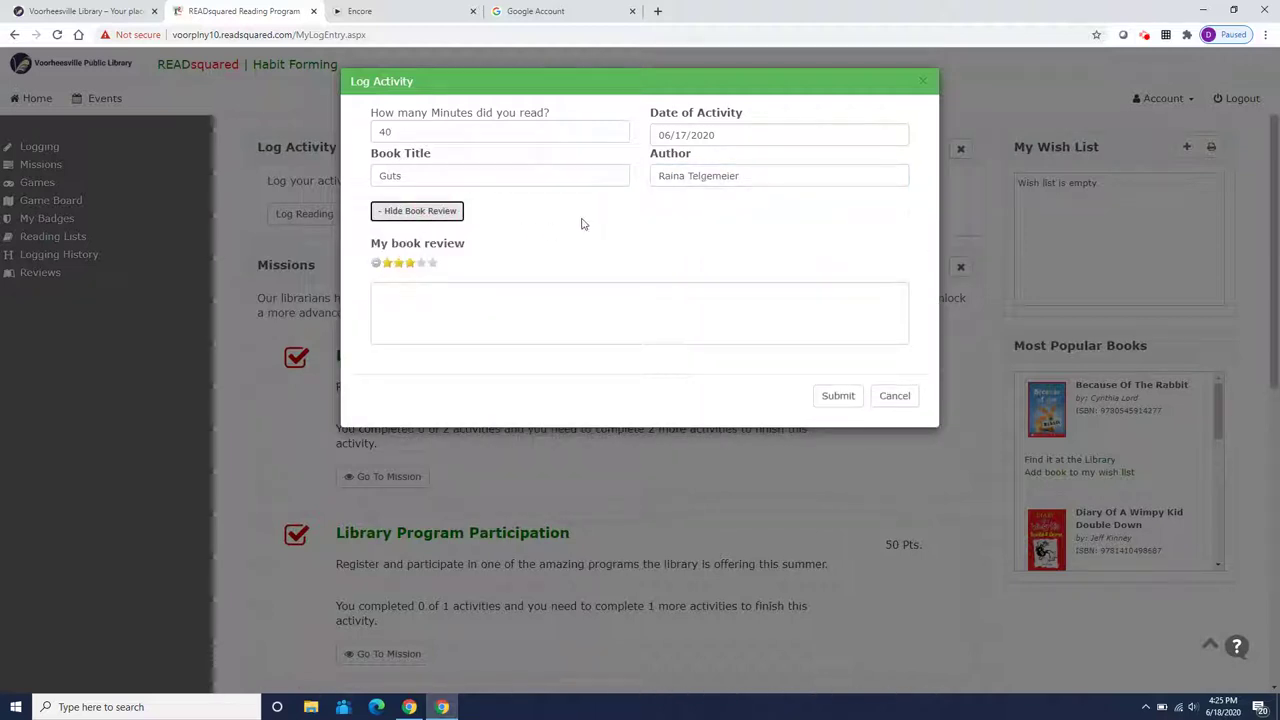
pyautogui.click(432, 263)
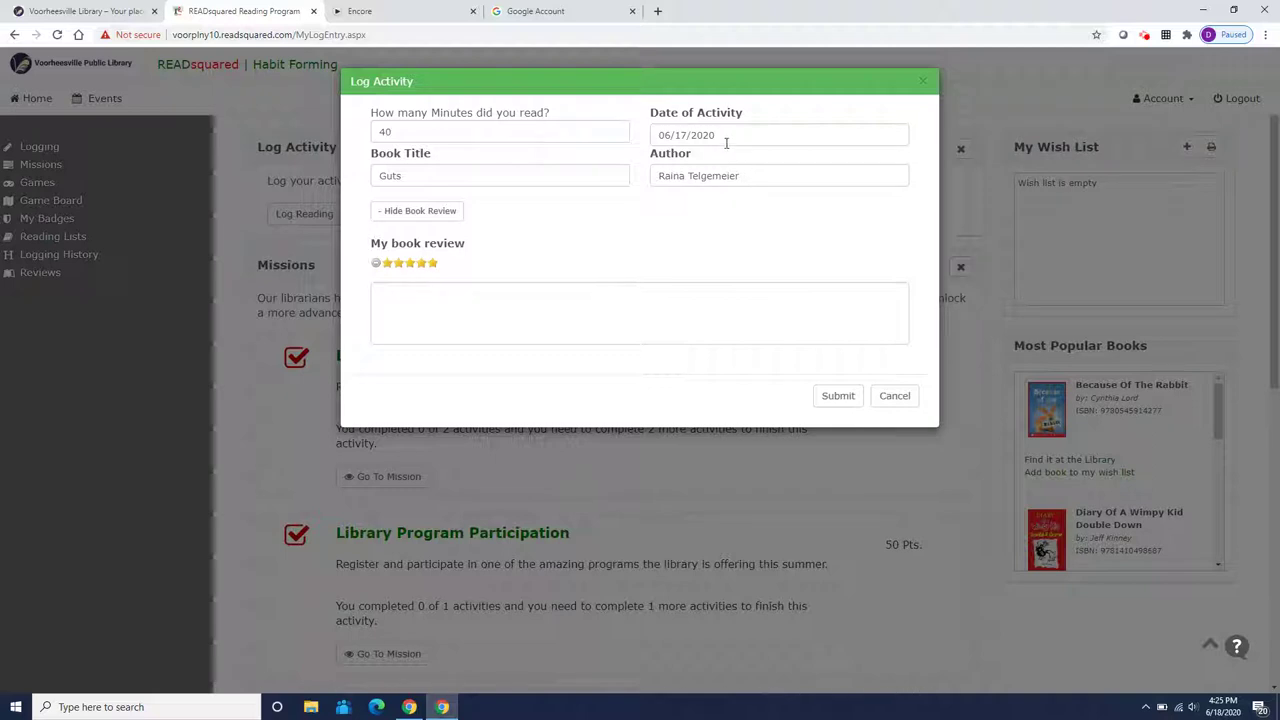
pyautogui.click(843, 397)
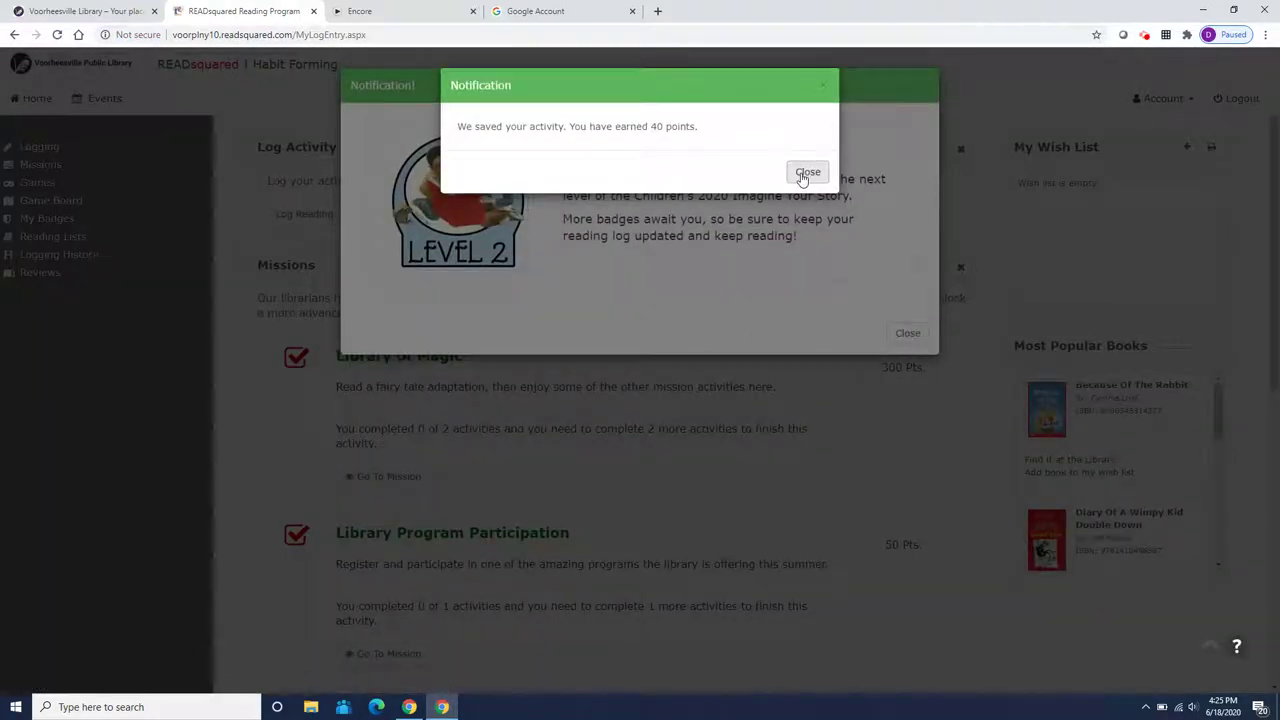
# Close the 40-points notice and the Kids 2020 Level 2 badge dialog
pyautogui.click(805, 173)
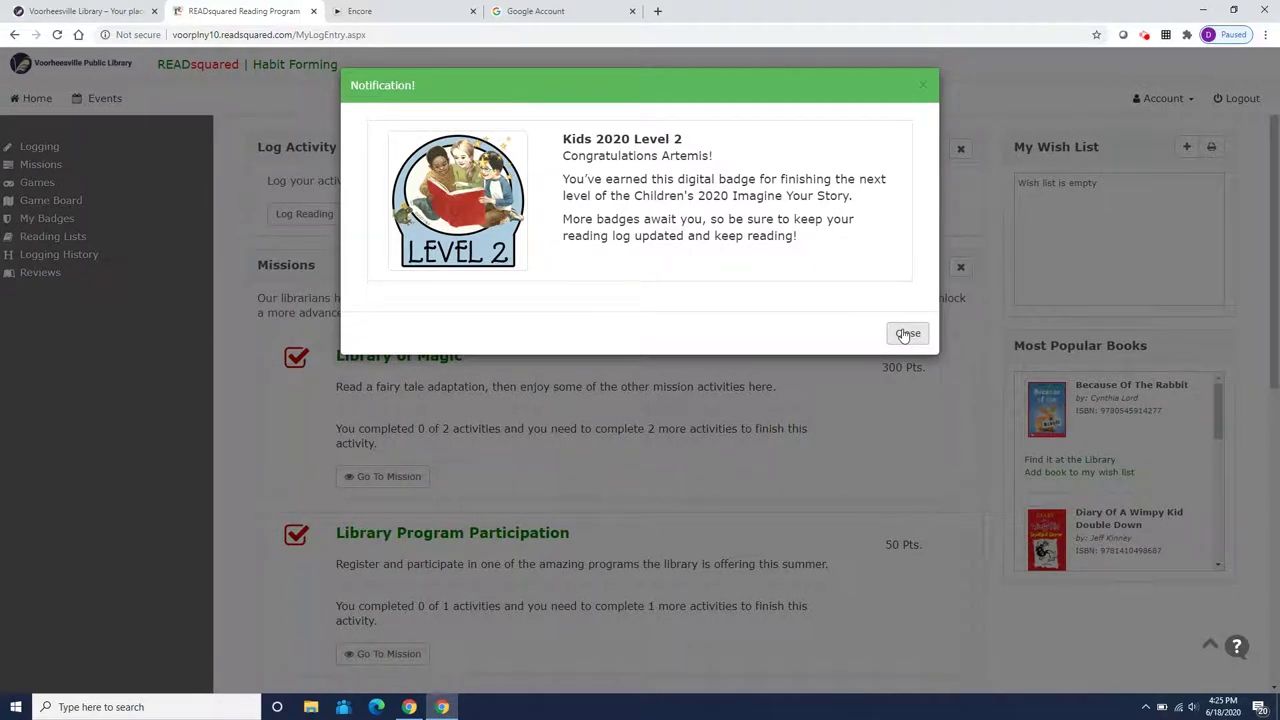
pyautogui.click(906, 334)
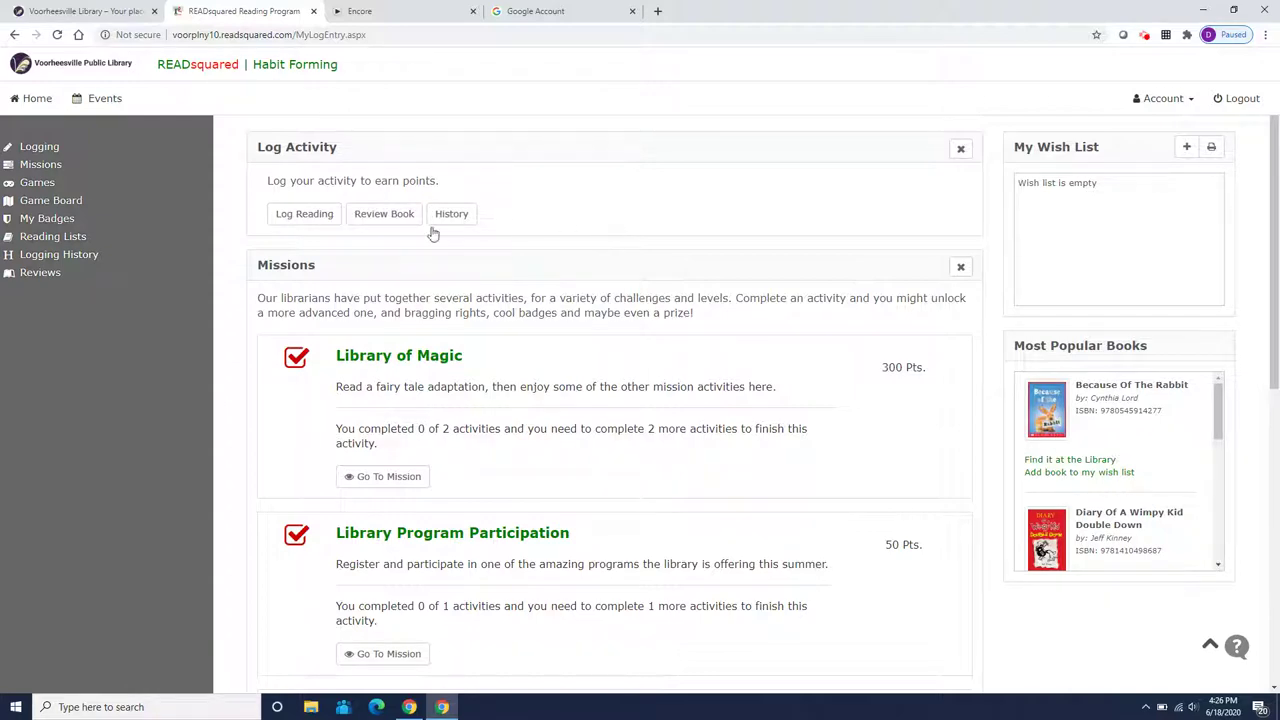
# Start logging a book dated June 16, 2020, titled Ghosts
pyautogui.click(320, 215)
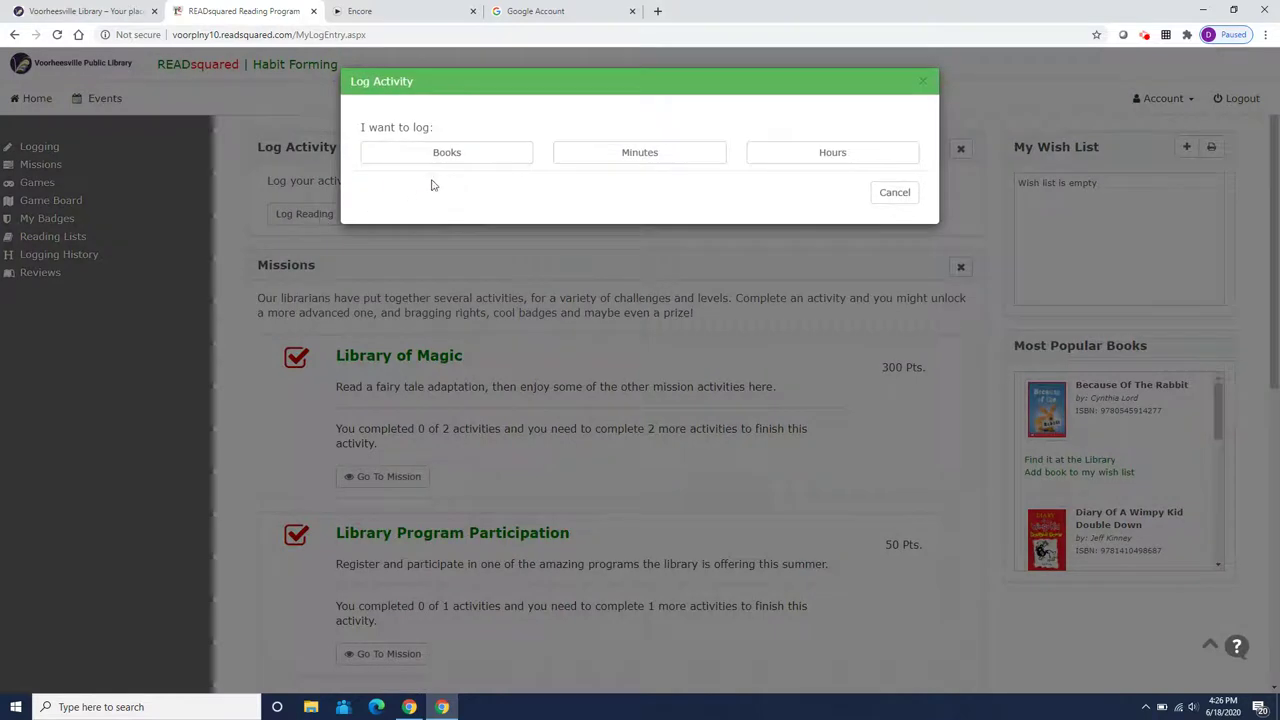
pyautogui.click(474, 157)
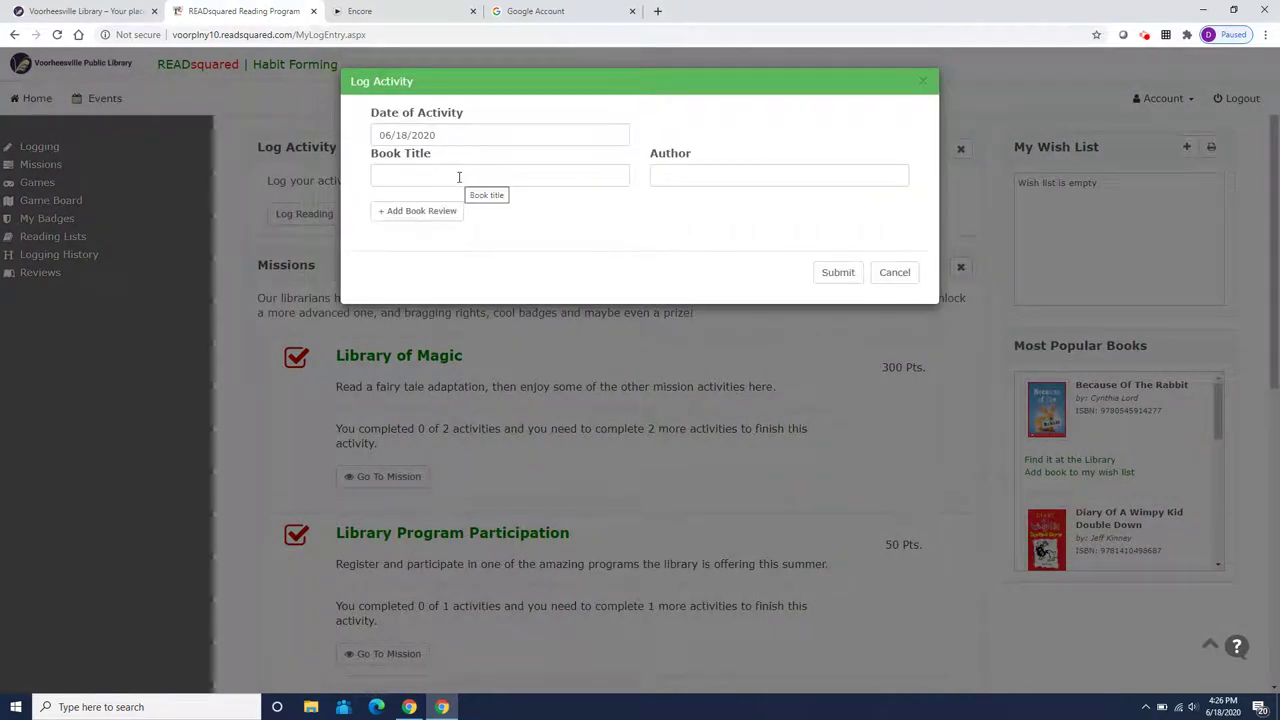
pyautogui.click(459, 176)
pyautogui.click(453, 131)
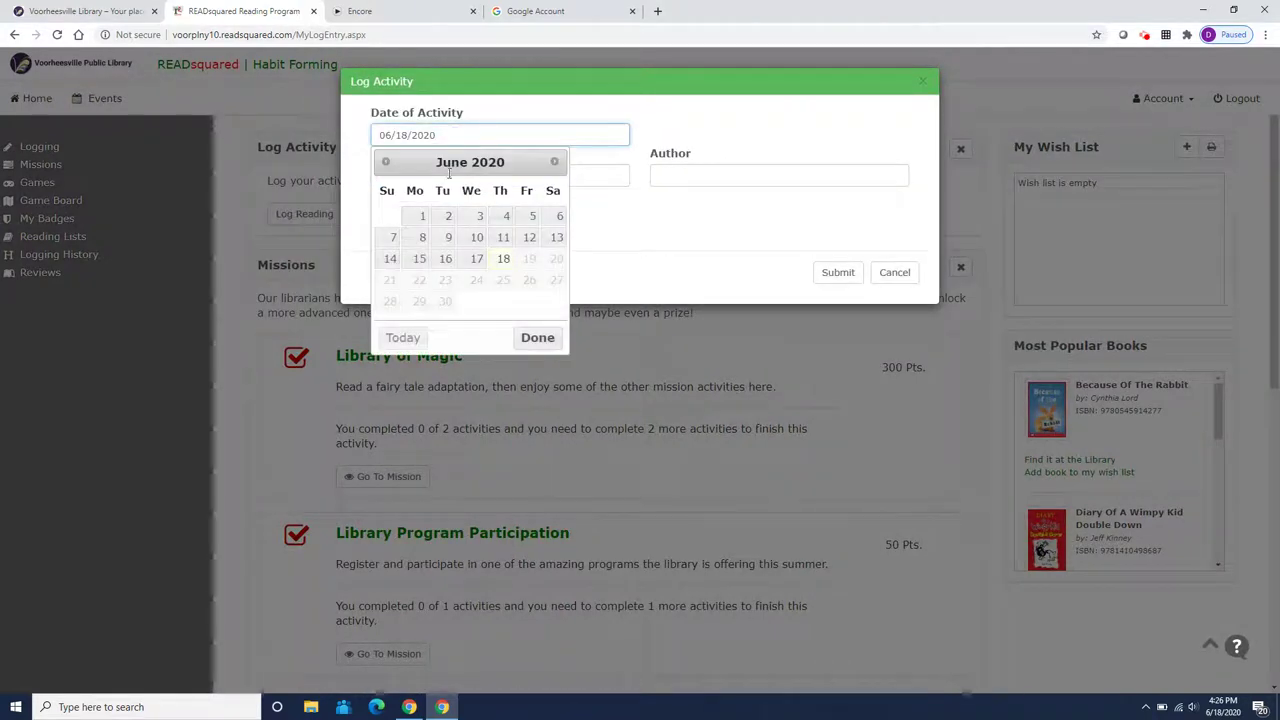
pyautogui.click(446, 260)
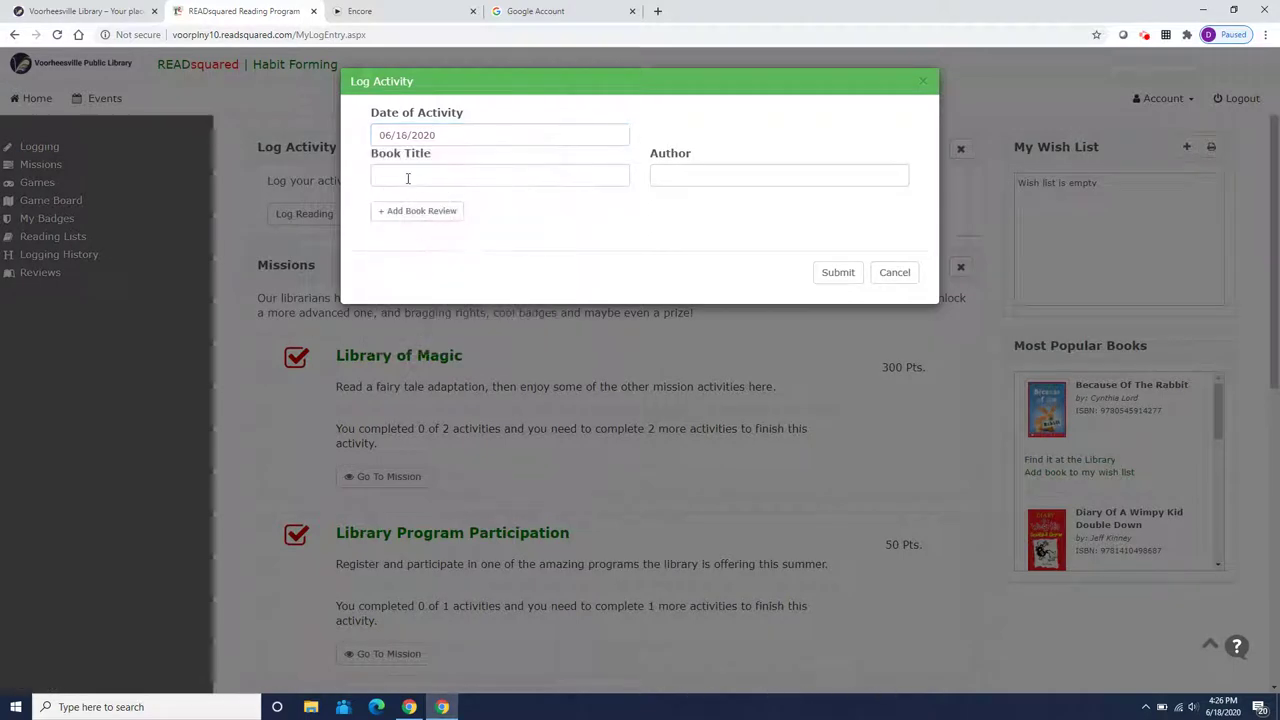
pyautogui.click(407, 178)
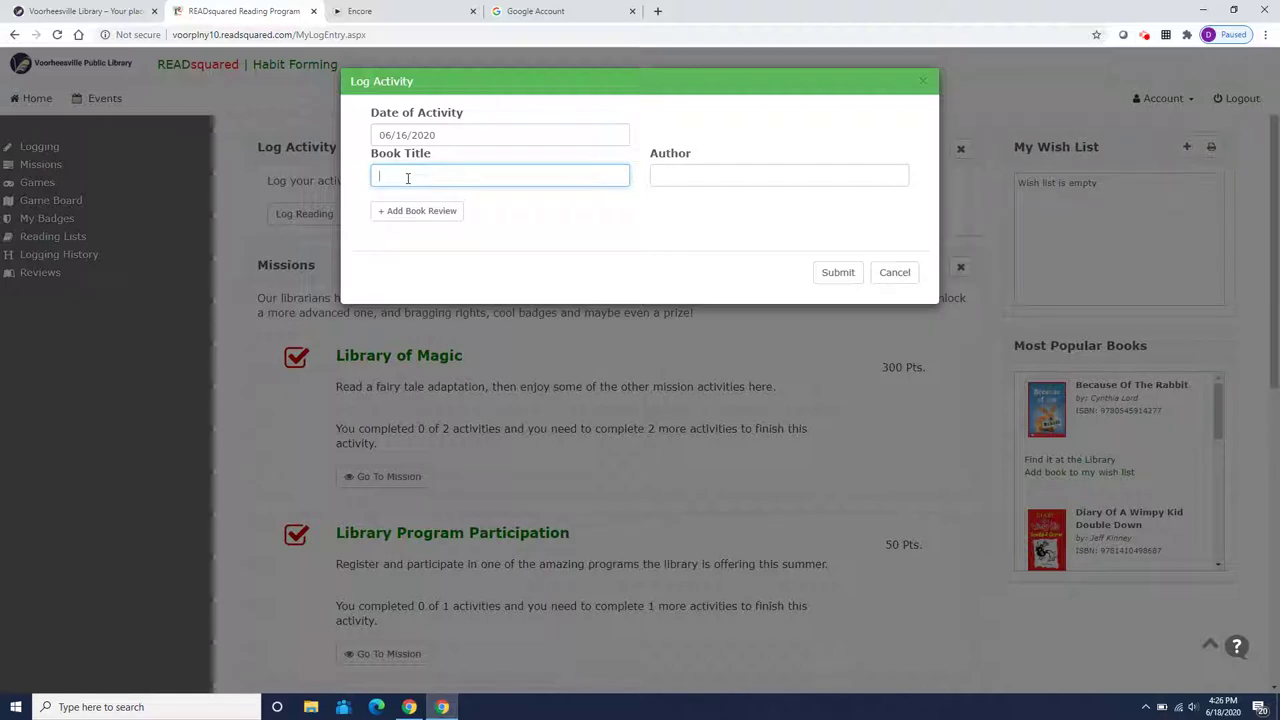
pyautogui.write('Ghost')
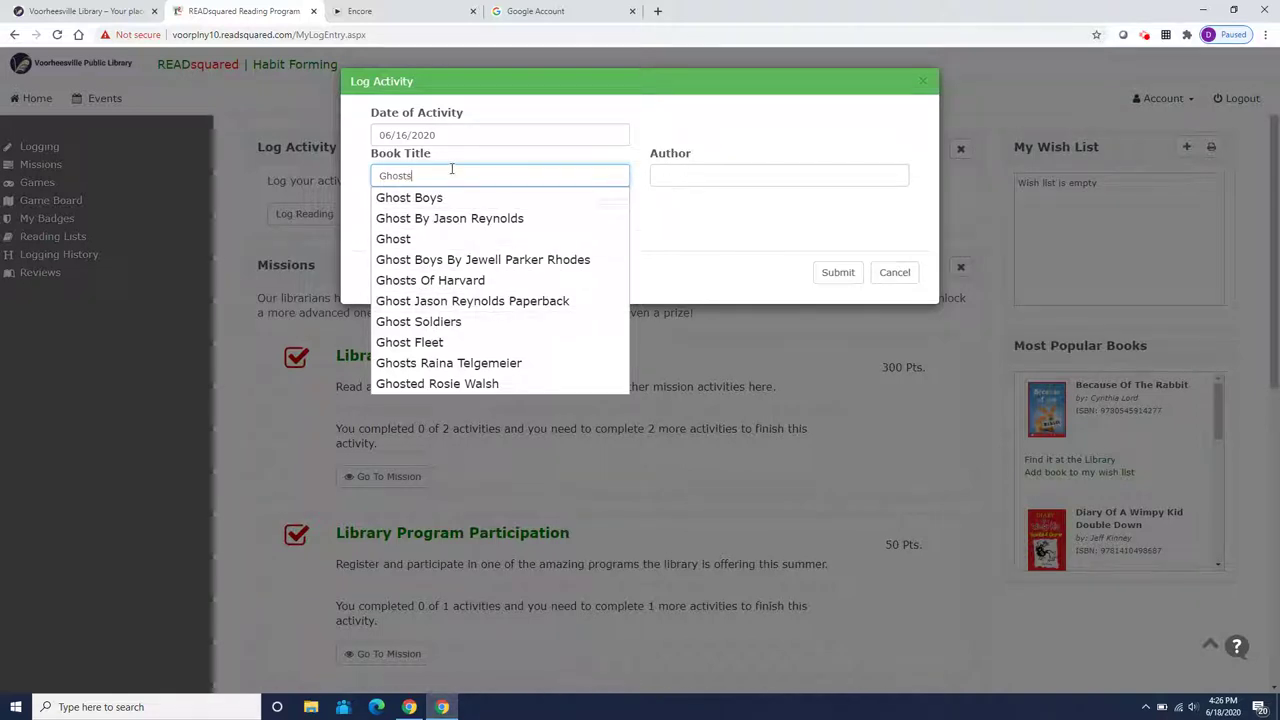
pyautogui.write('s')
# Enter author Raina Telgemeier, give a four-star rating, and submit
pyautogui.click(662, 173)
pyautogui.write('Raina ')
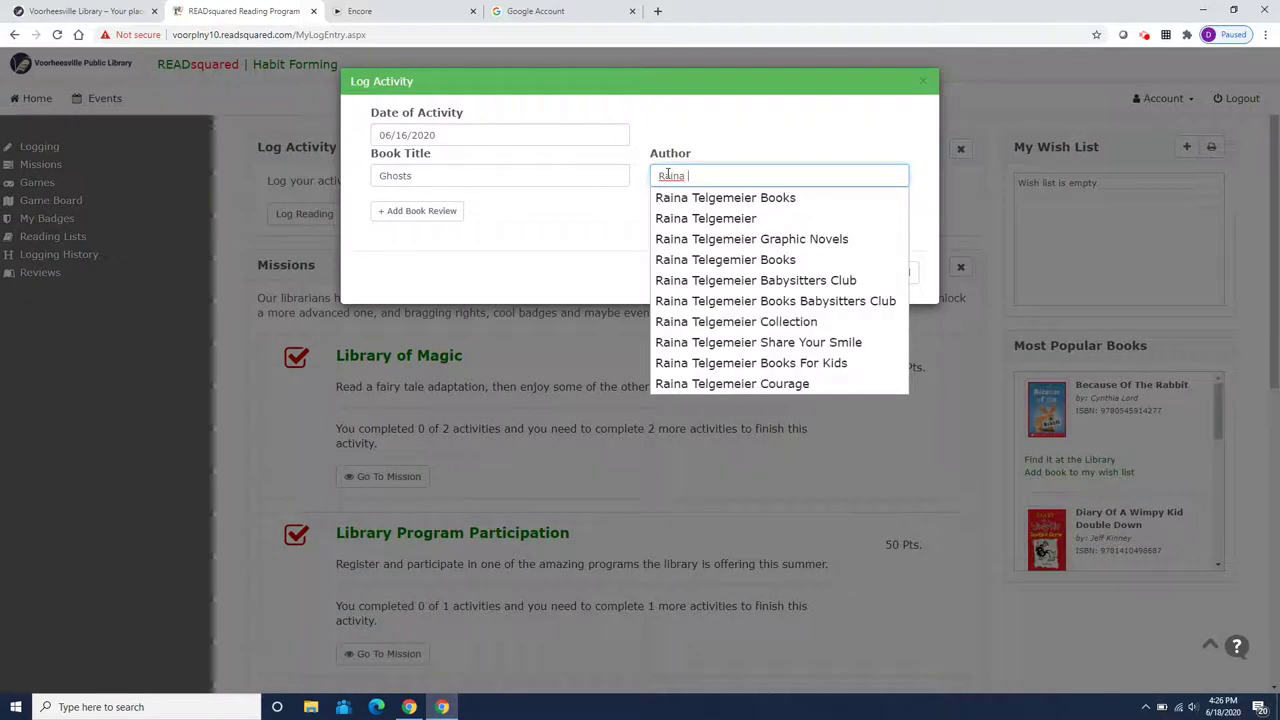
pyautogui.write('Telgemeier')
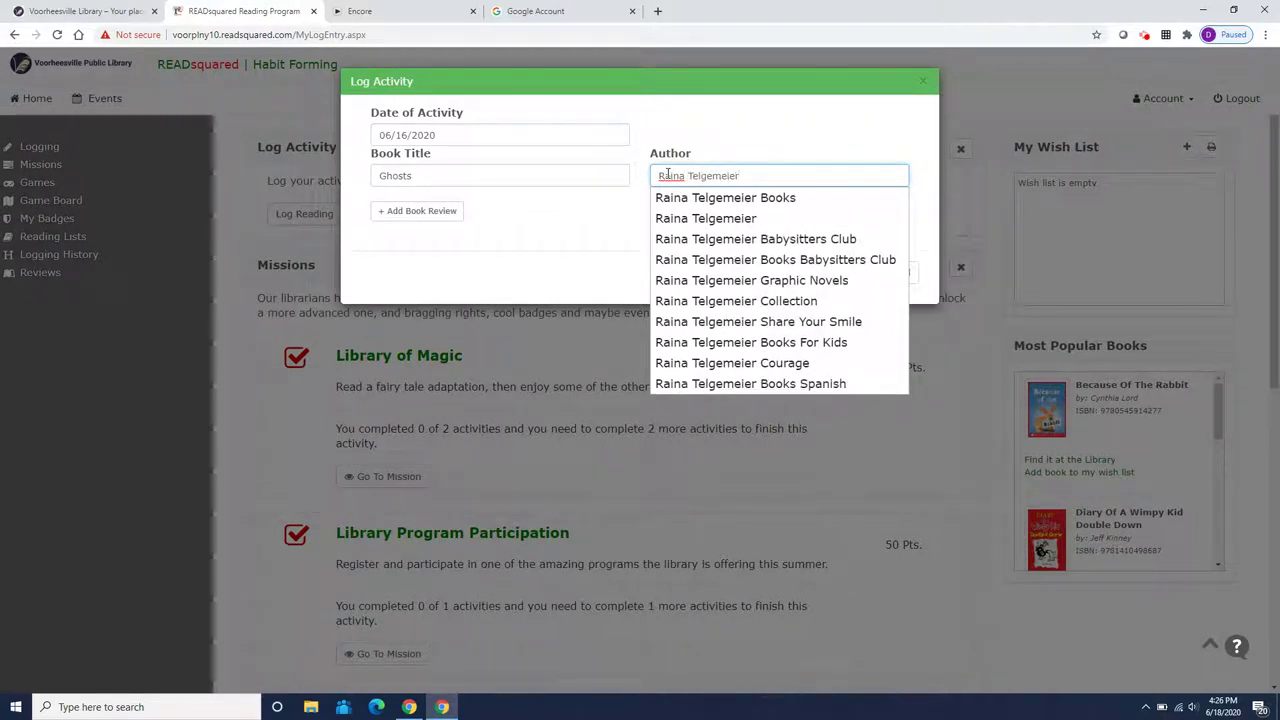
pyautogui.click(571, 214)
pyautogui.click(418, 213)
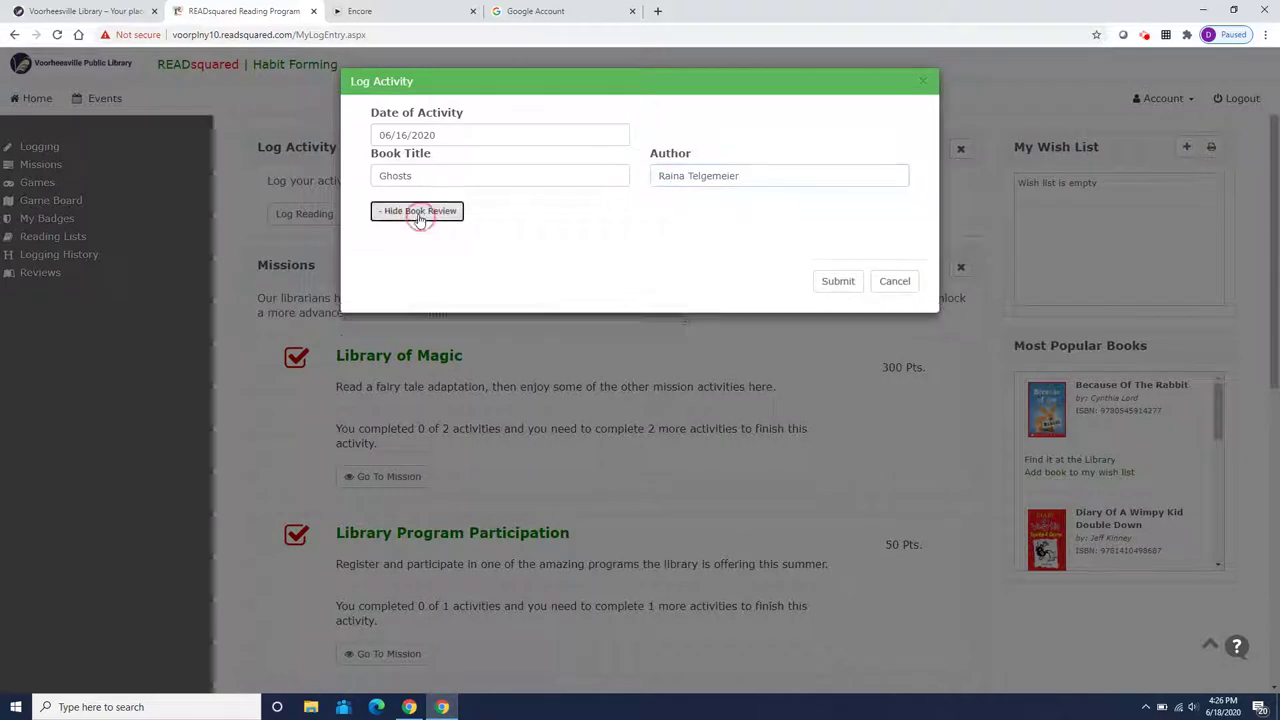
pyautogui.click(420, 262)
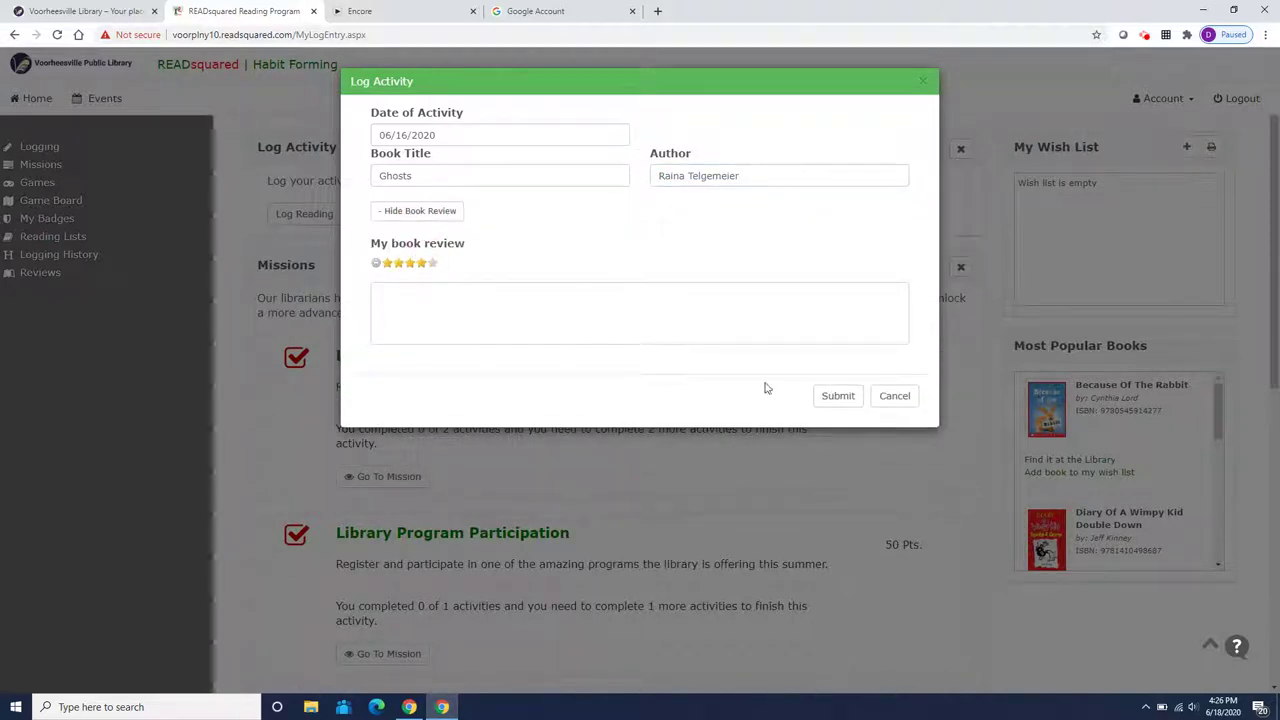
pyautogui.click(840, 396)
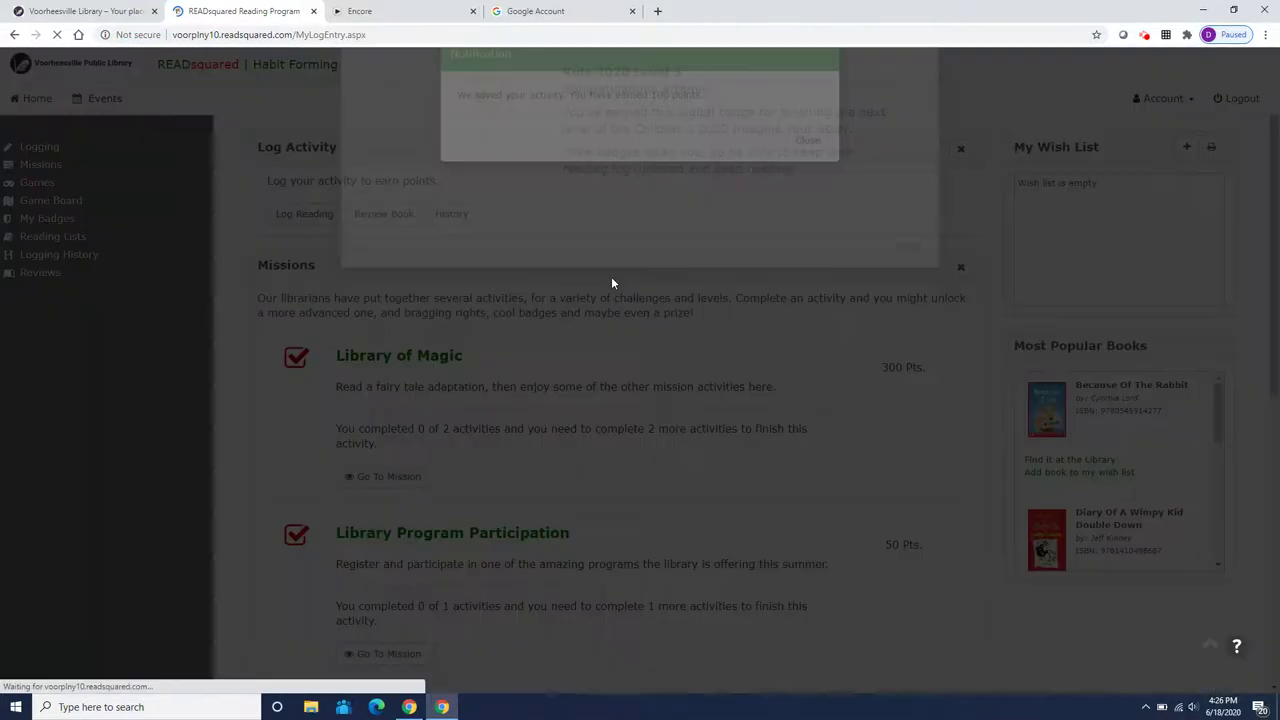
# Close the saved-activity notice and the Kids 2020 Level 3 badge dialog
pyautogui.click(804, 175)
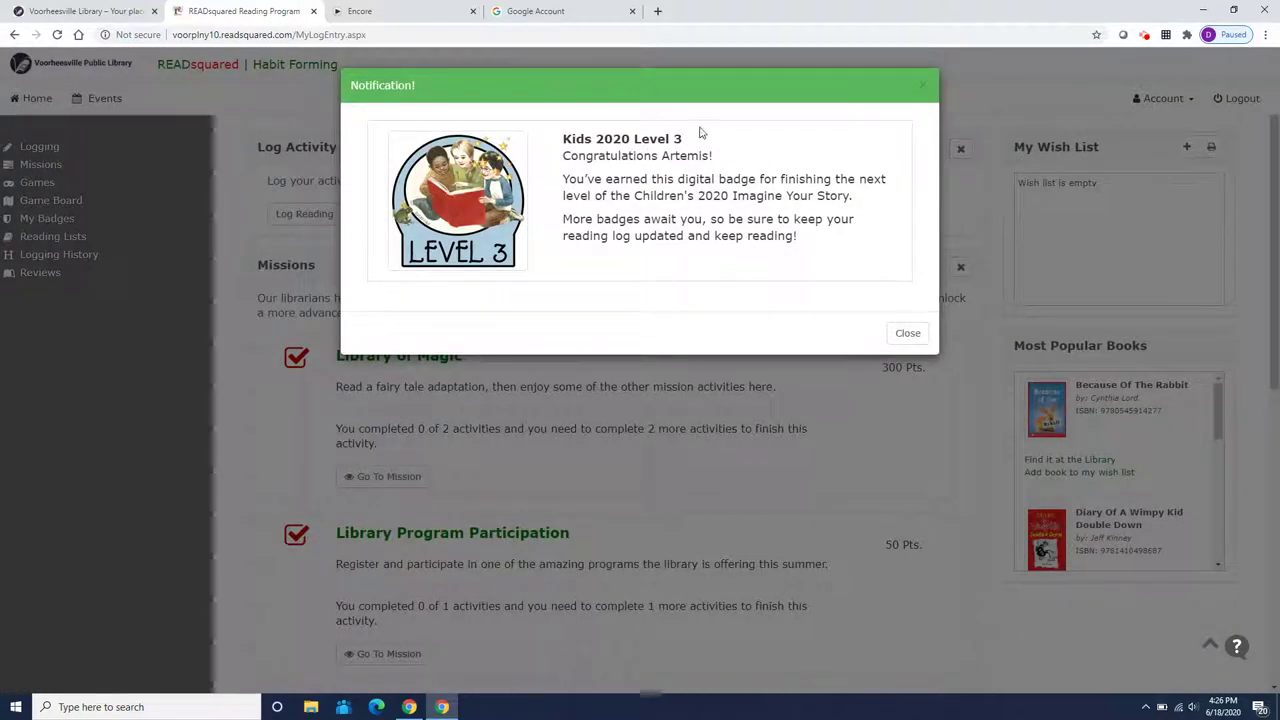
pyautogui.click(908, 333)
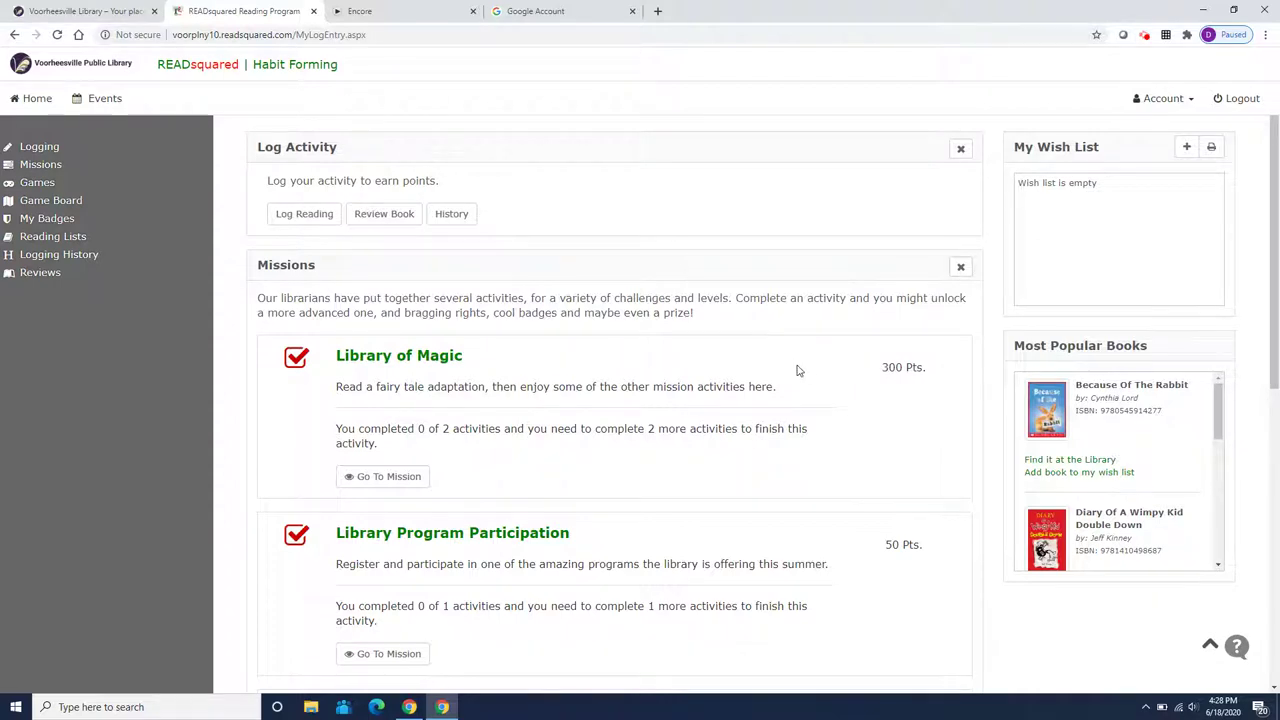
pyautogui.scroll(-1, 797, 366)
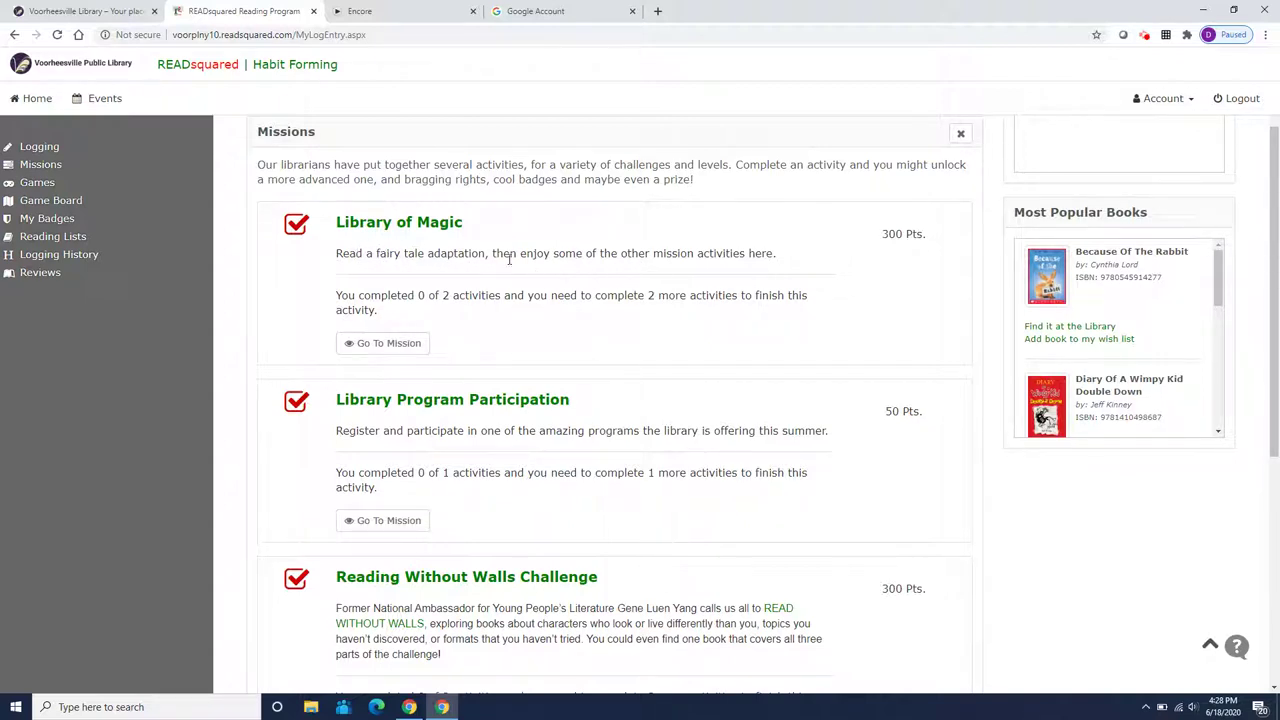
# Open the Library of Magic mission and mark Fairy Tale Magic complete
pyautogui.click(404, 347)
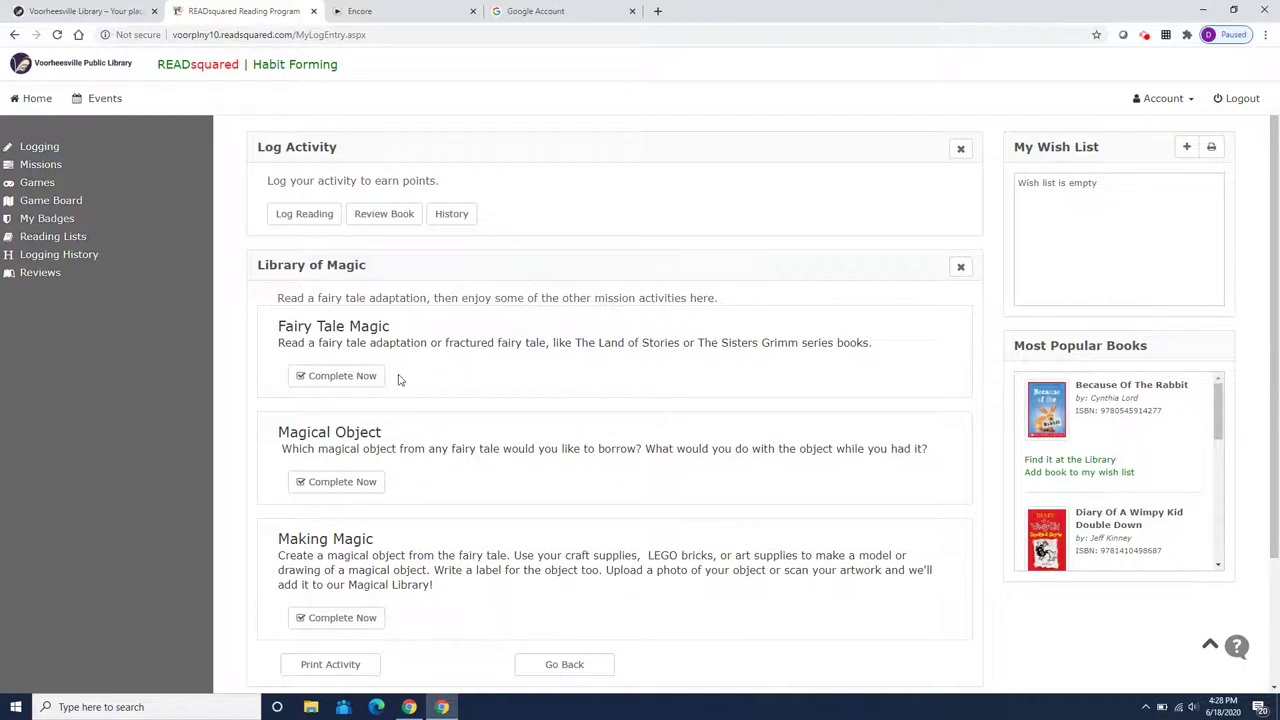
pyautogui.click(345, 380)
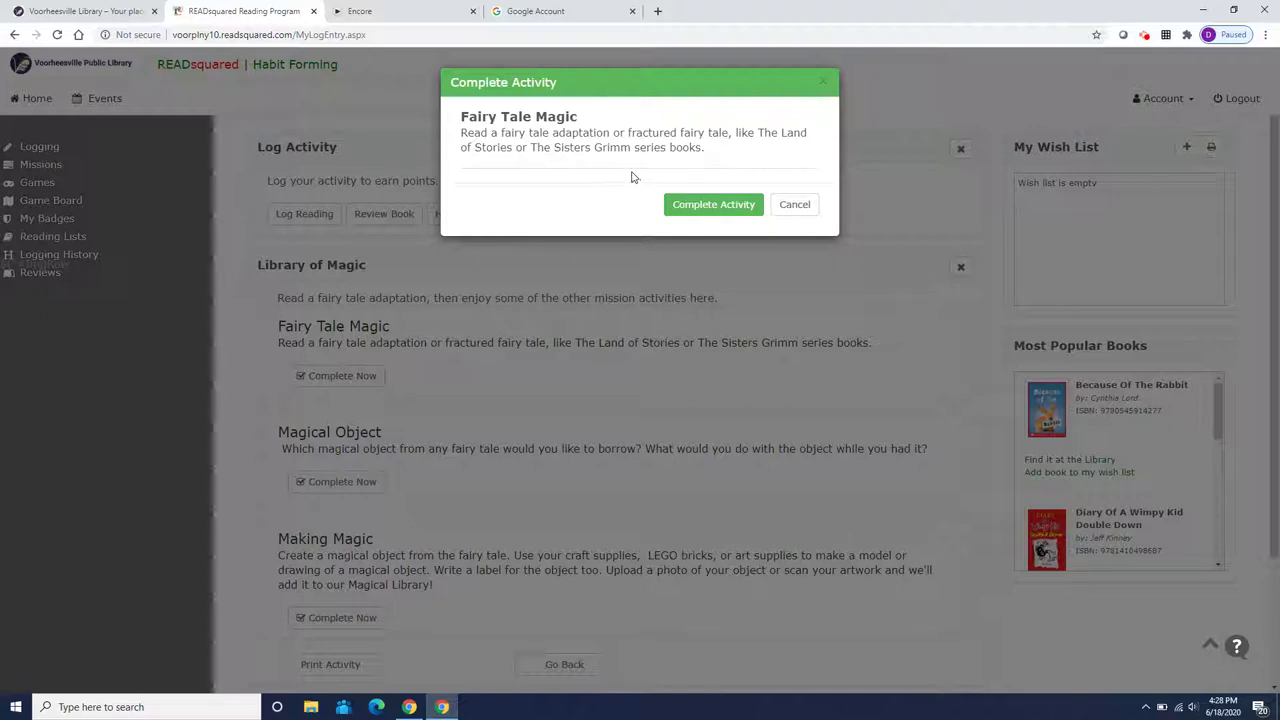
pyautogui.click(711, 205)
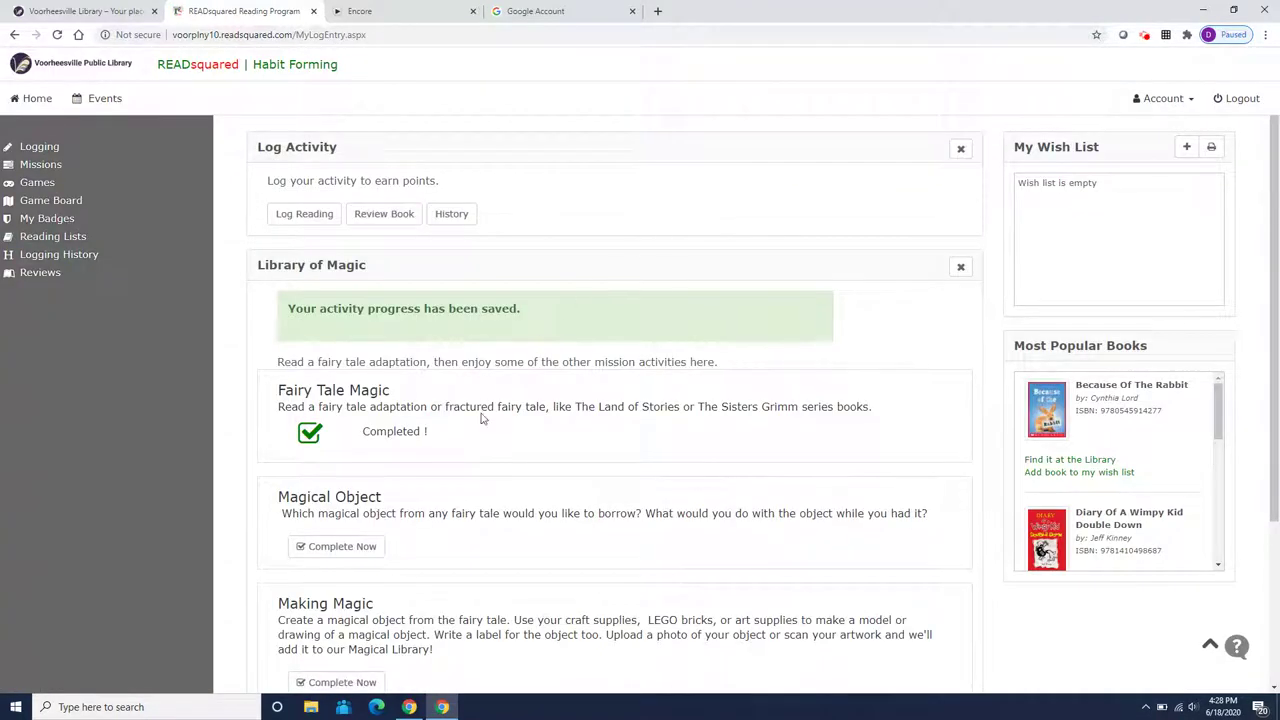
pyautogui.scroll(-2, 480, 418)
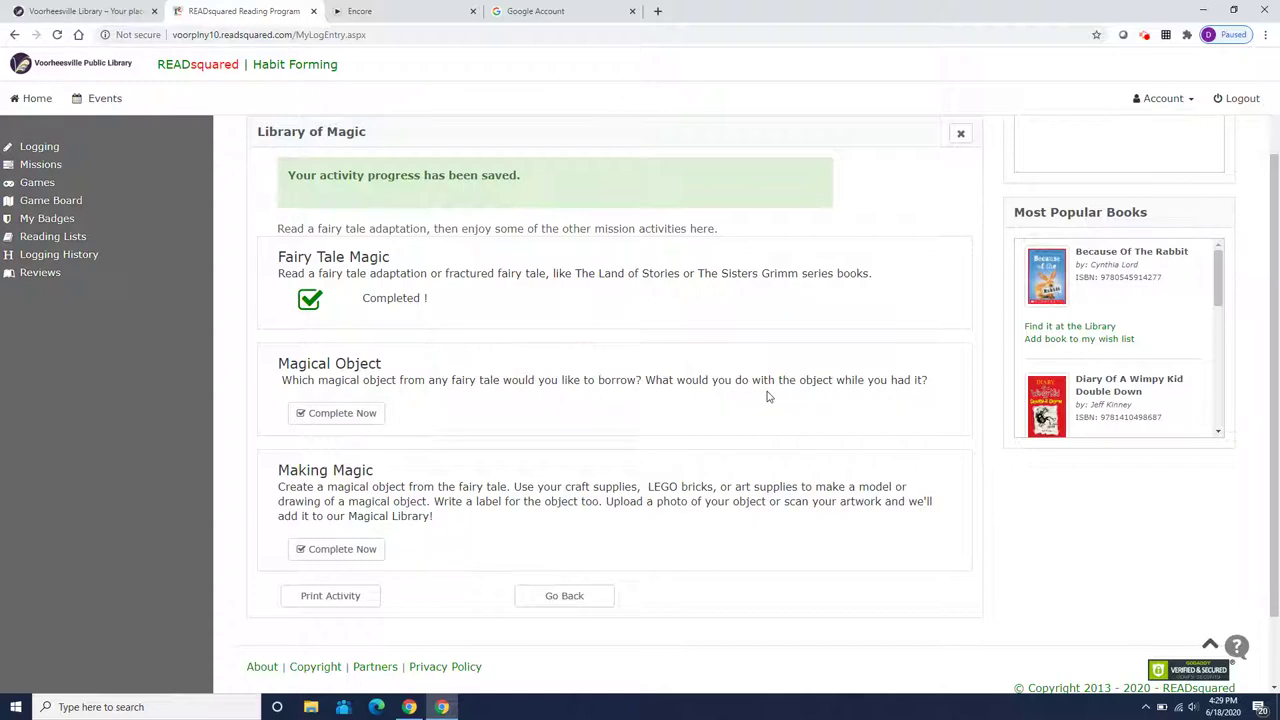
# Submit the Magical Object answer about Rumplestiltskin's spinning wheel spinning weeds into gold chains
pyautogui.click(363, 420)
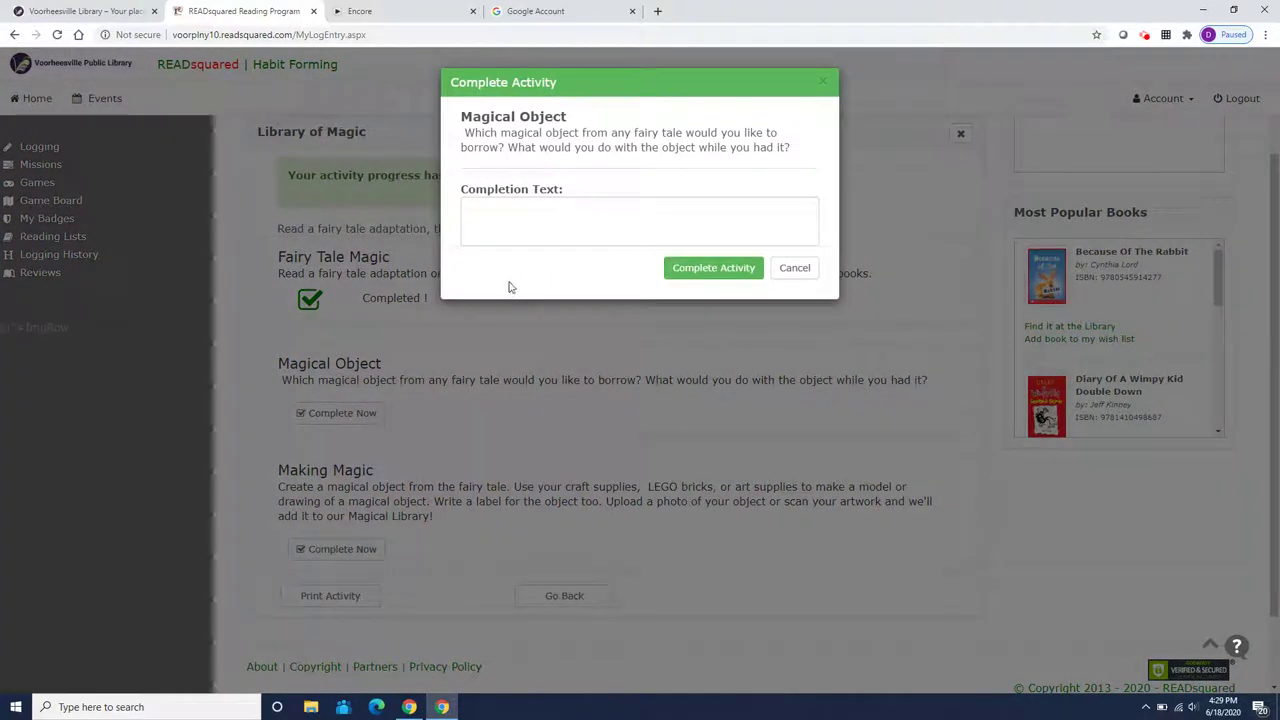
pyautogui.click(508, 214)
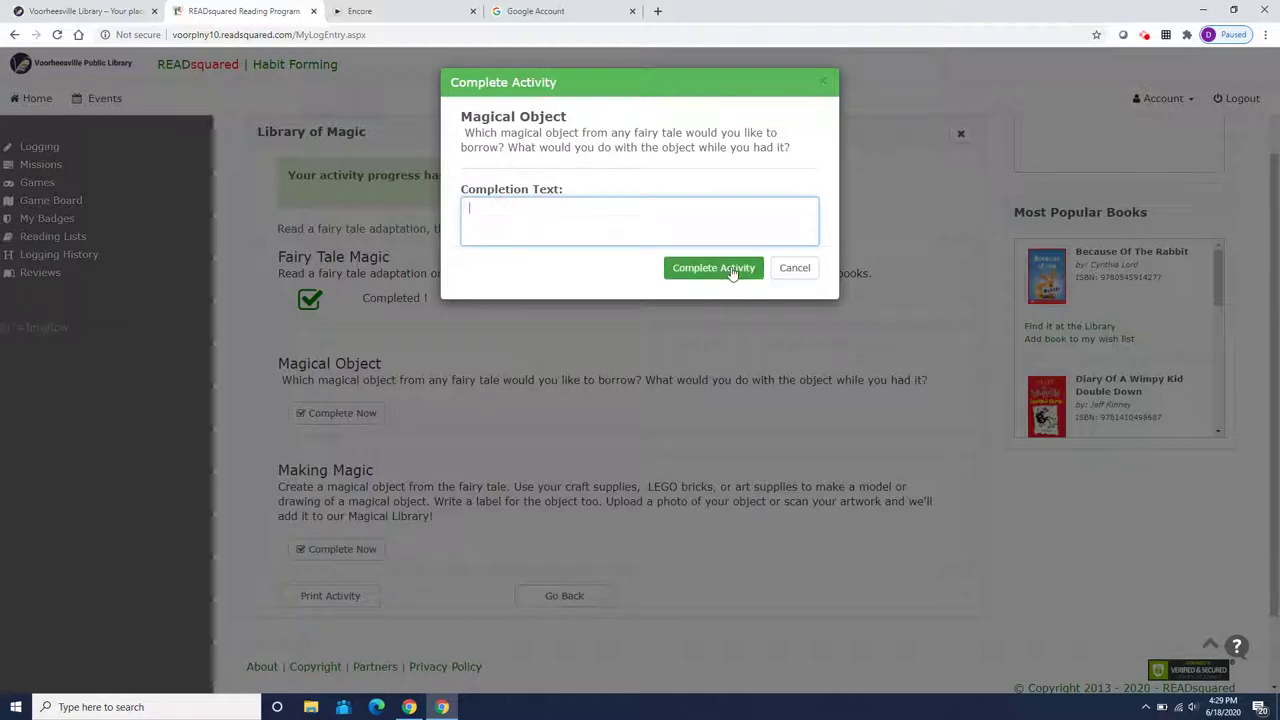
pyautogui.write('I would like to borrow the ')
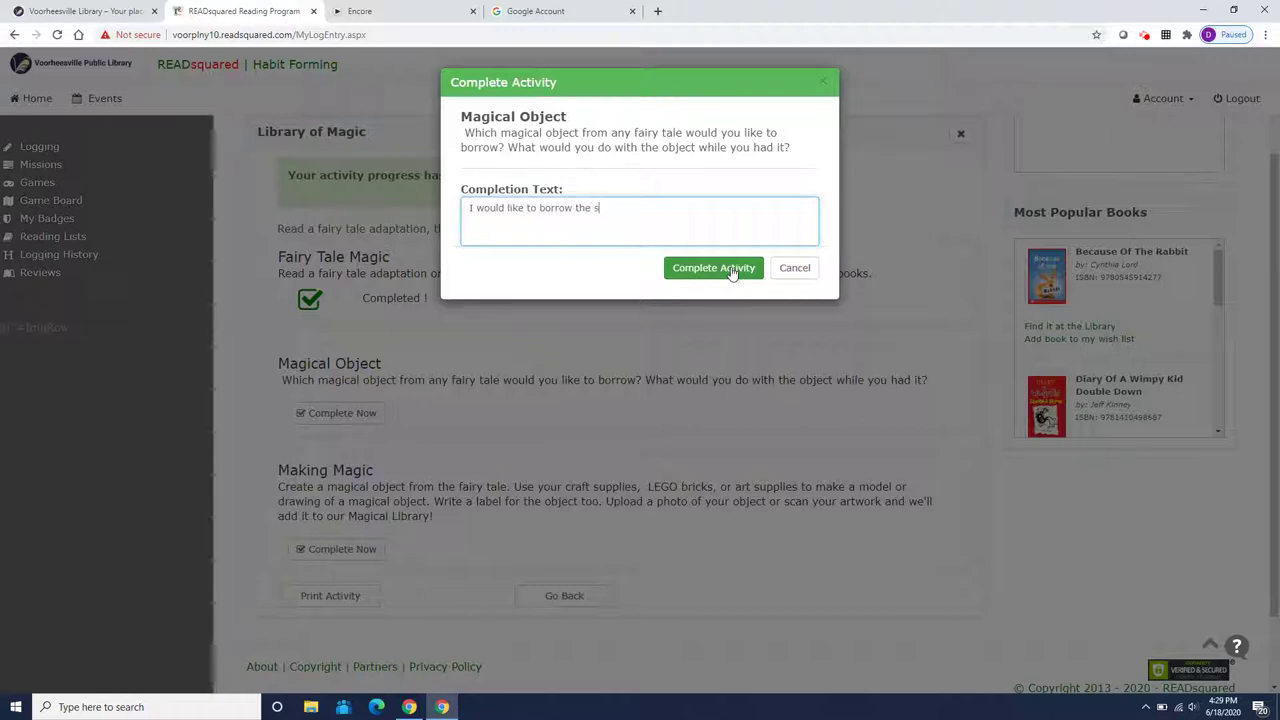
pyautogui.write('spinning whe')
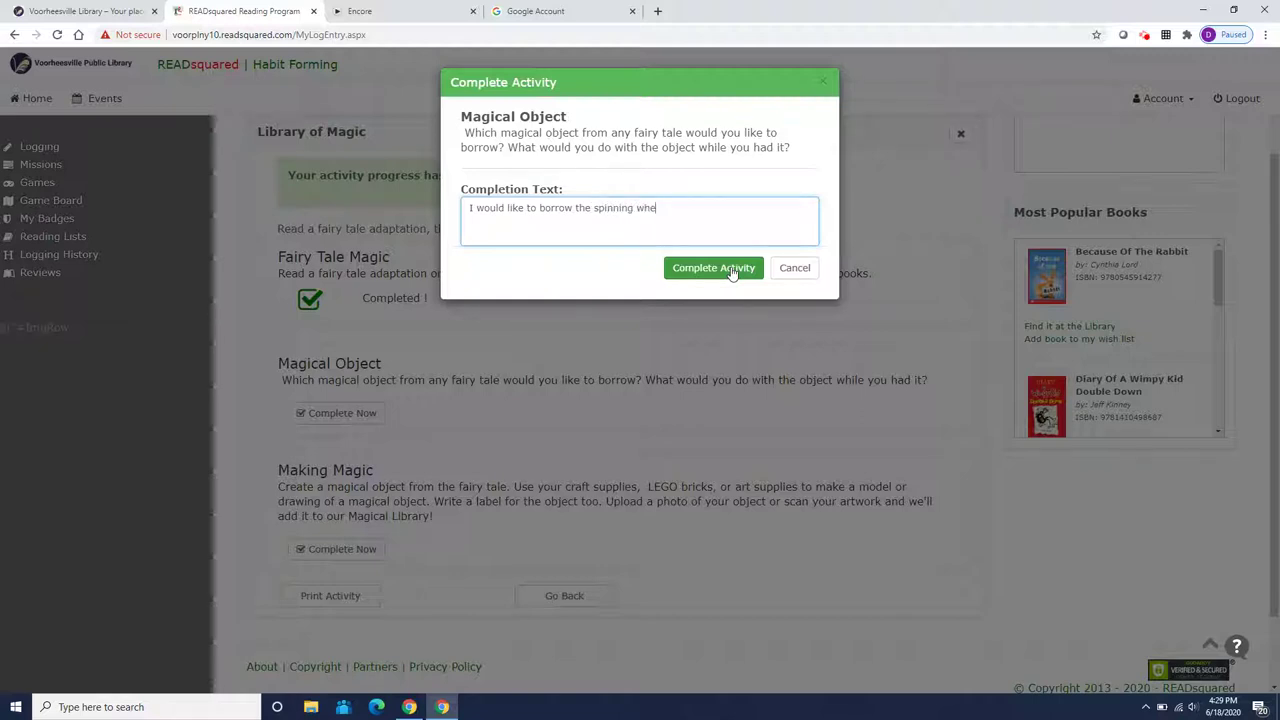
pyautogui.write('el from Rumplestiltskin')
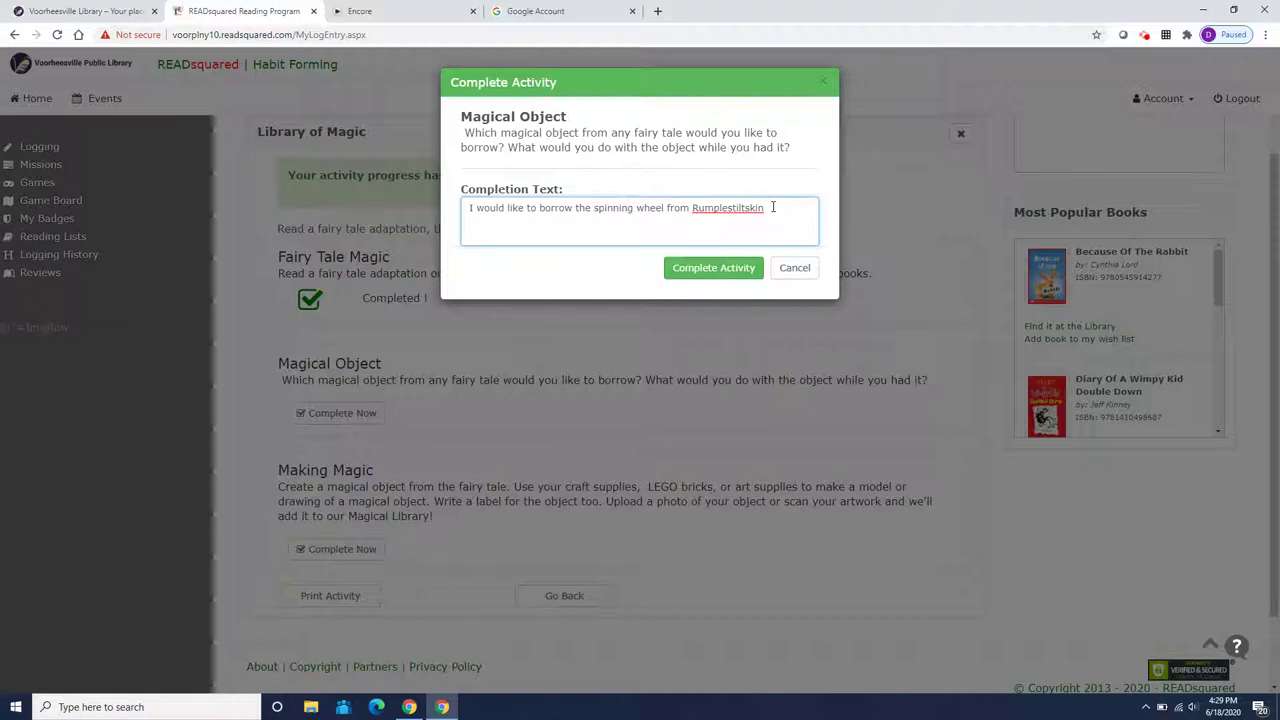
pyautogui.write('. I would use it to turn the gar')
pyautogui.press('BackSpace')
pyautogui.write('arden wee')
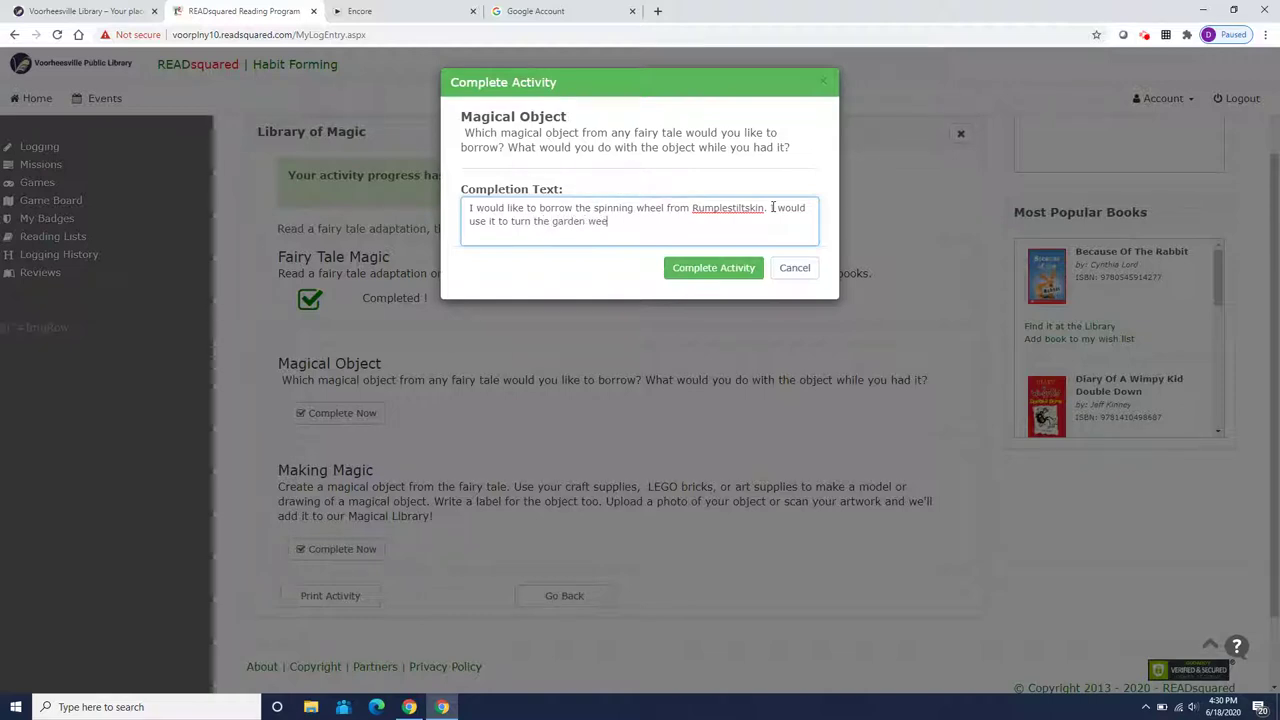
pyautogui.write('ds into gold braided chains')
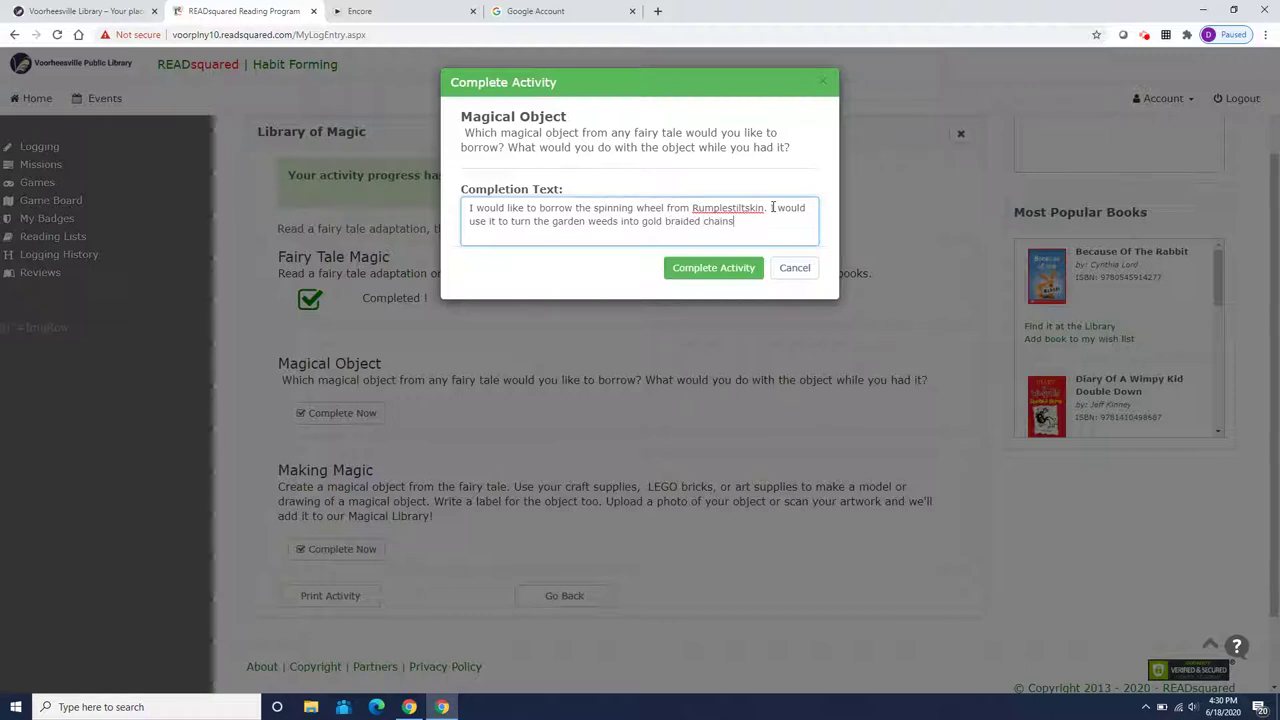
pyautogui.write('. ')
pyautogui.write('I wou')
pyautogui.write('ld give cha')
pyautogui.write('ings')
pyautogui.press('BackSpace')
pyautogui.press('BackSpace')
pyautogui.press('BackSpace')
pyautogui.write('s to each of my ')
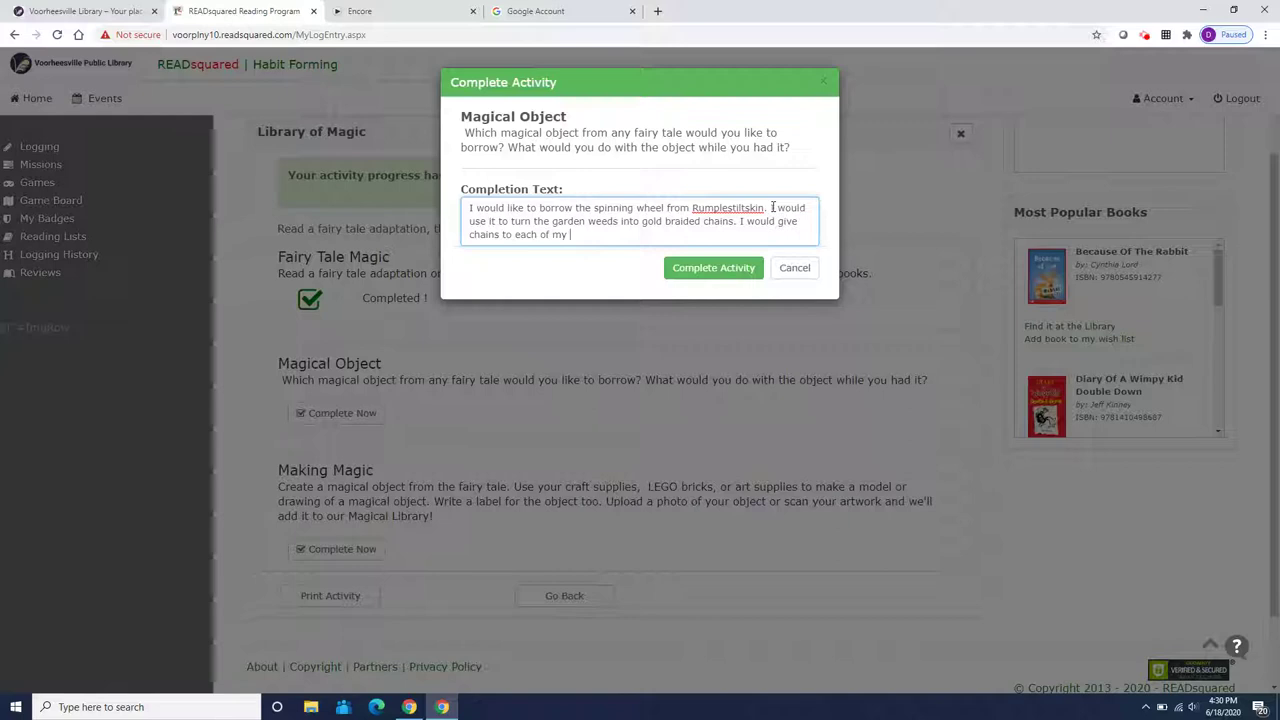
pyautogui.write('friend')
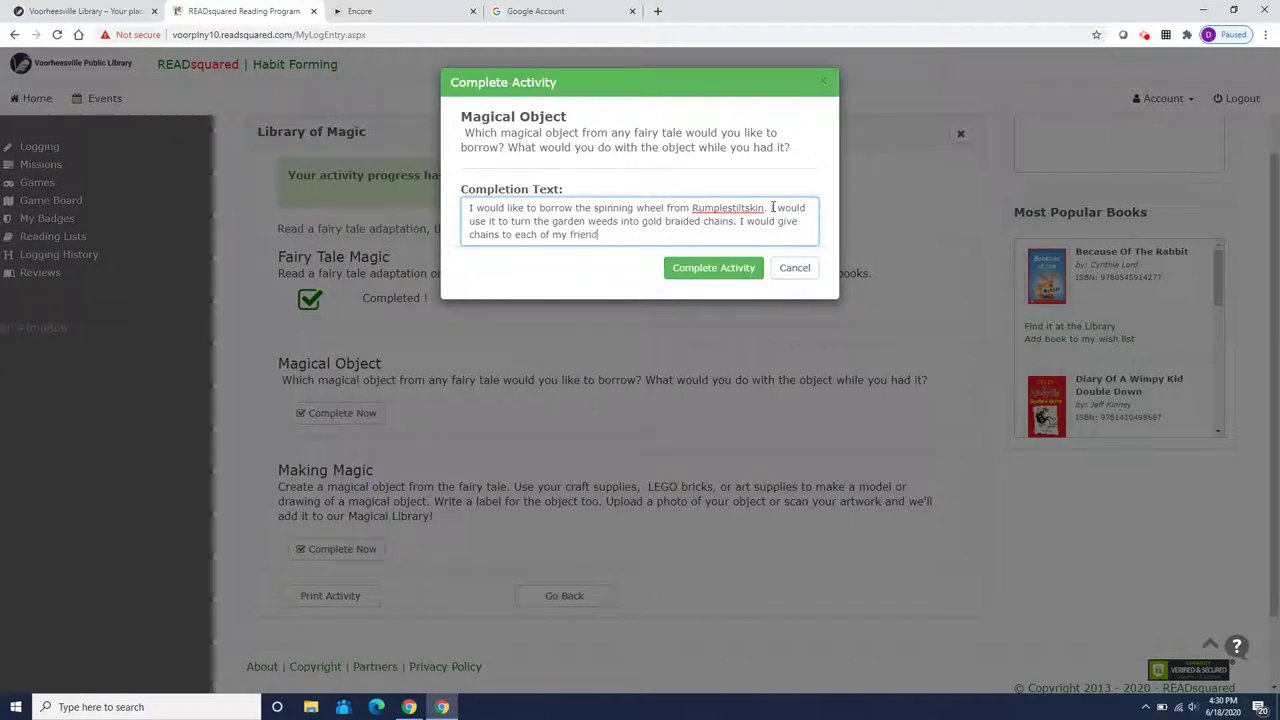
pyautogui.write('s for the')
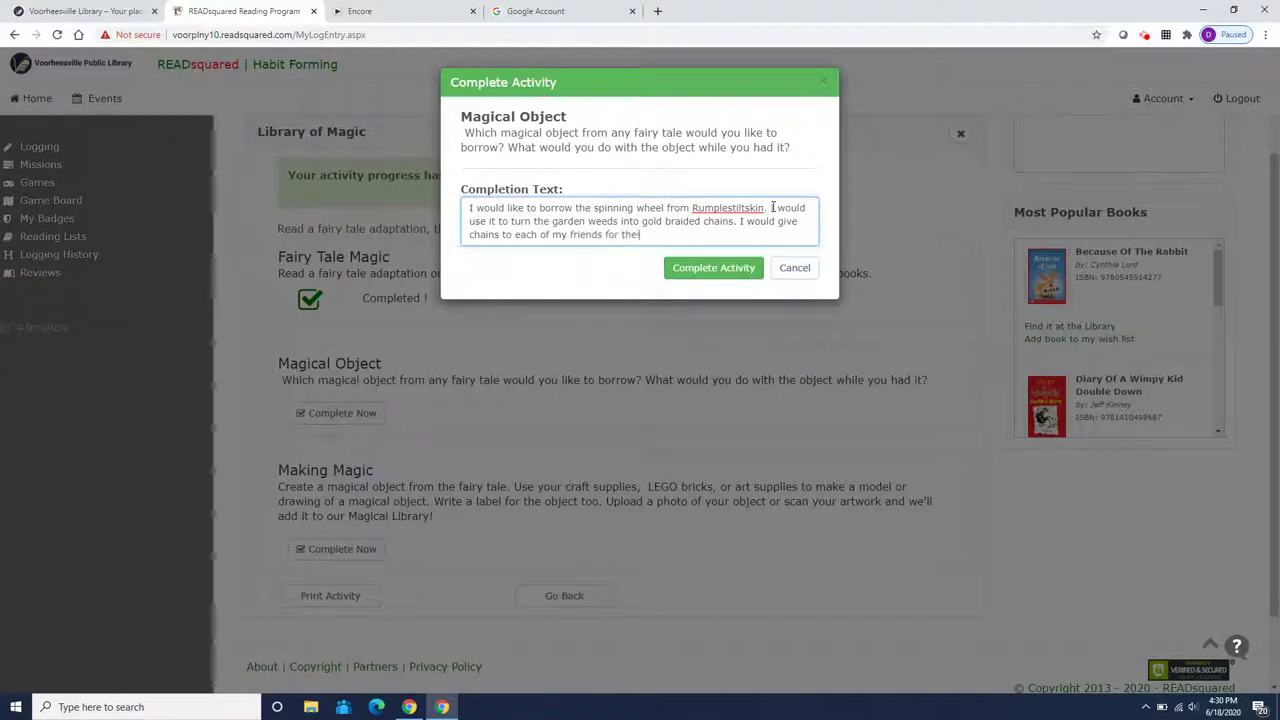
pyautogui.write('ir birth')
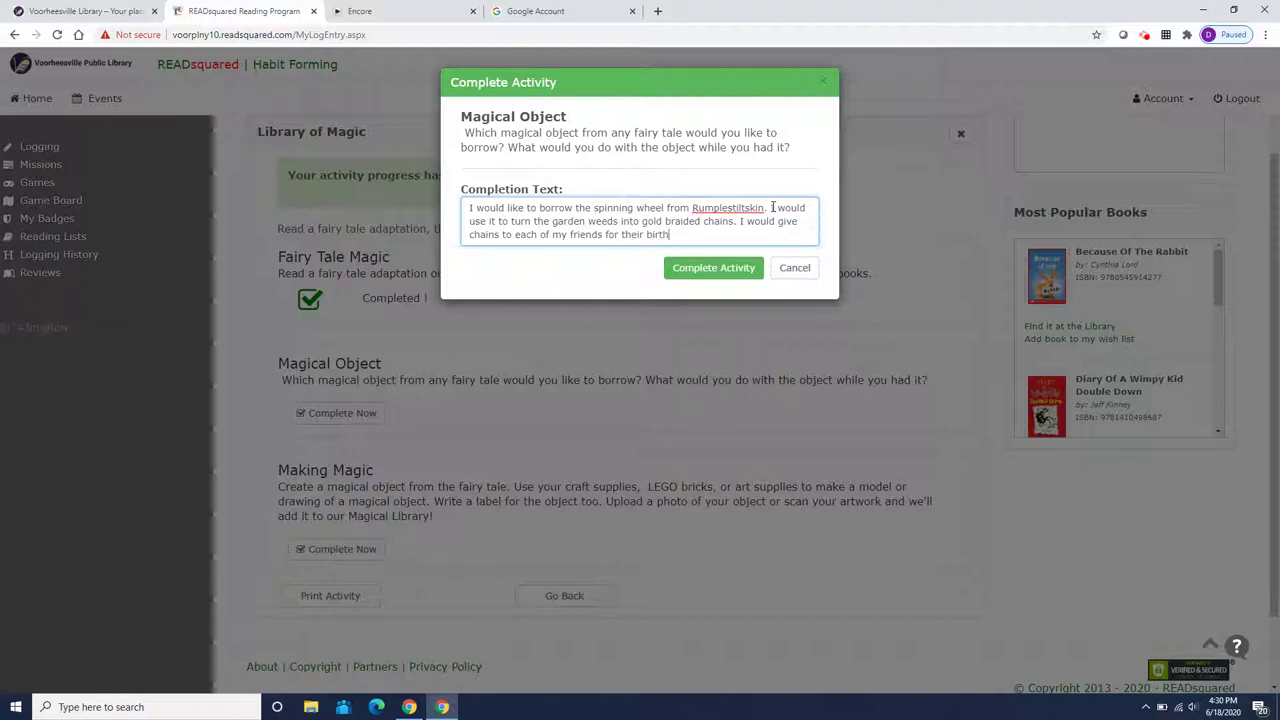
pyautogui.write('days.')
pyautogui.click(716, 269)
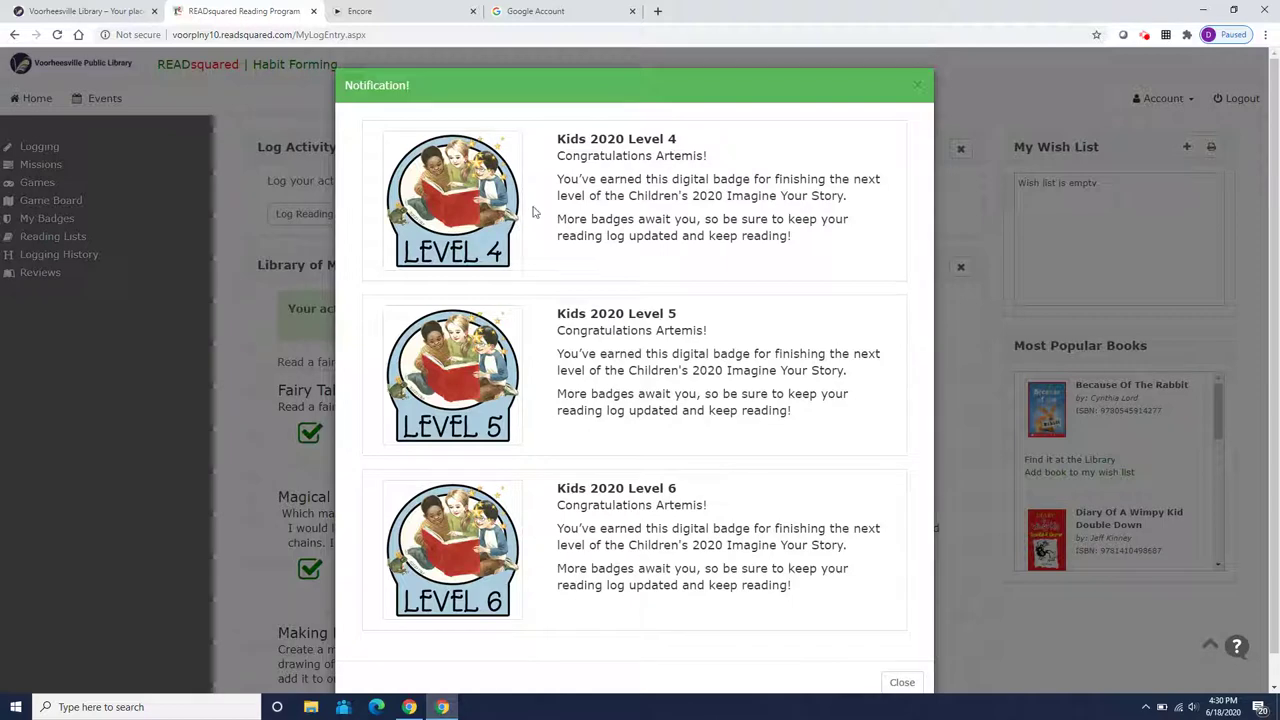
# Dismiss the Kids 2020 Level 4–6 badge notification and reload the Library of Magic mission page
pyautogui.click(916, 86)
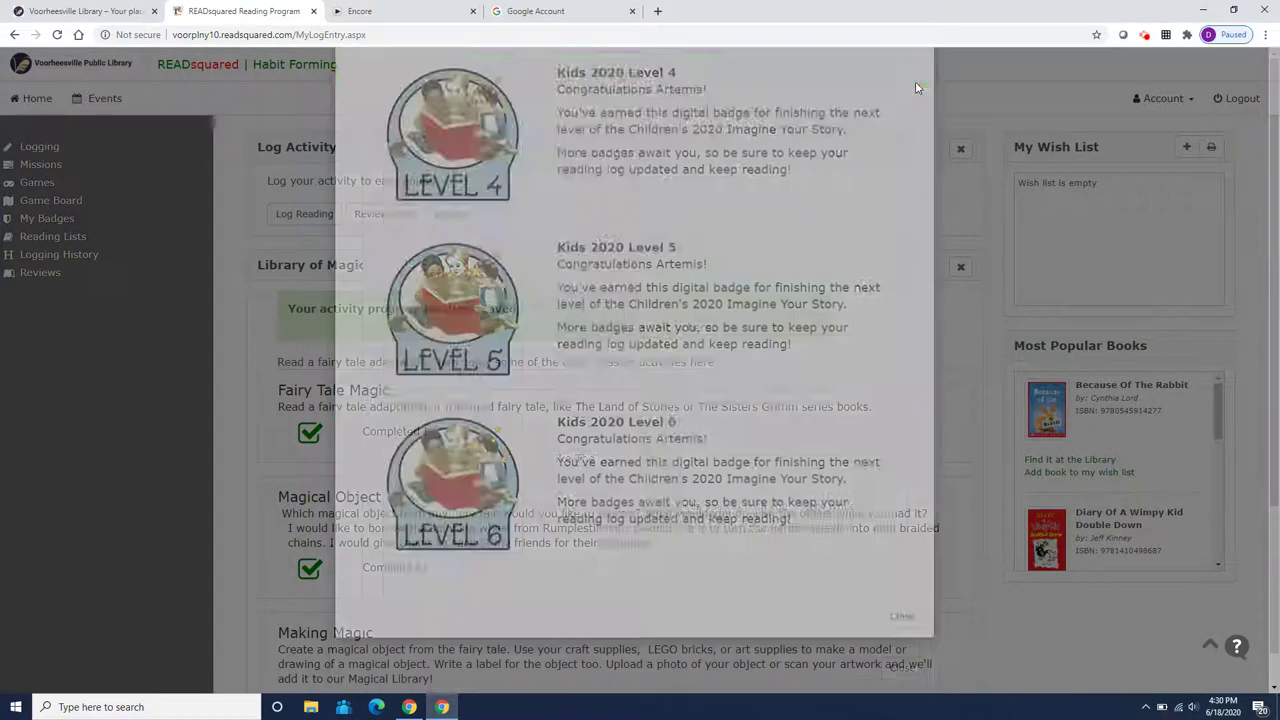
pyautogui.scroll(-2, 423, 503)
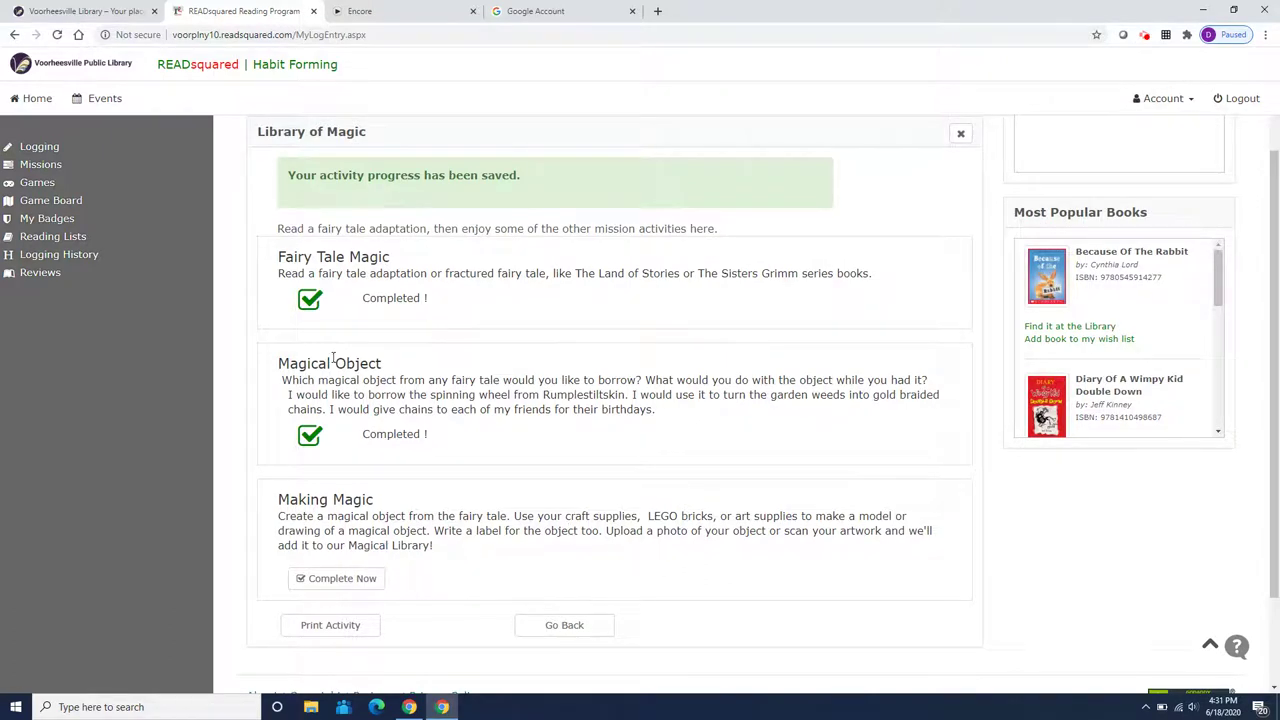
pyautogui.click(308, 298)
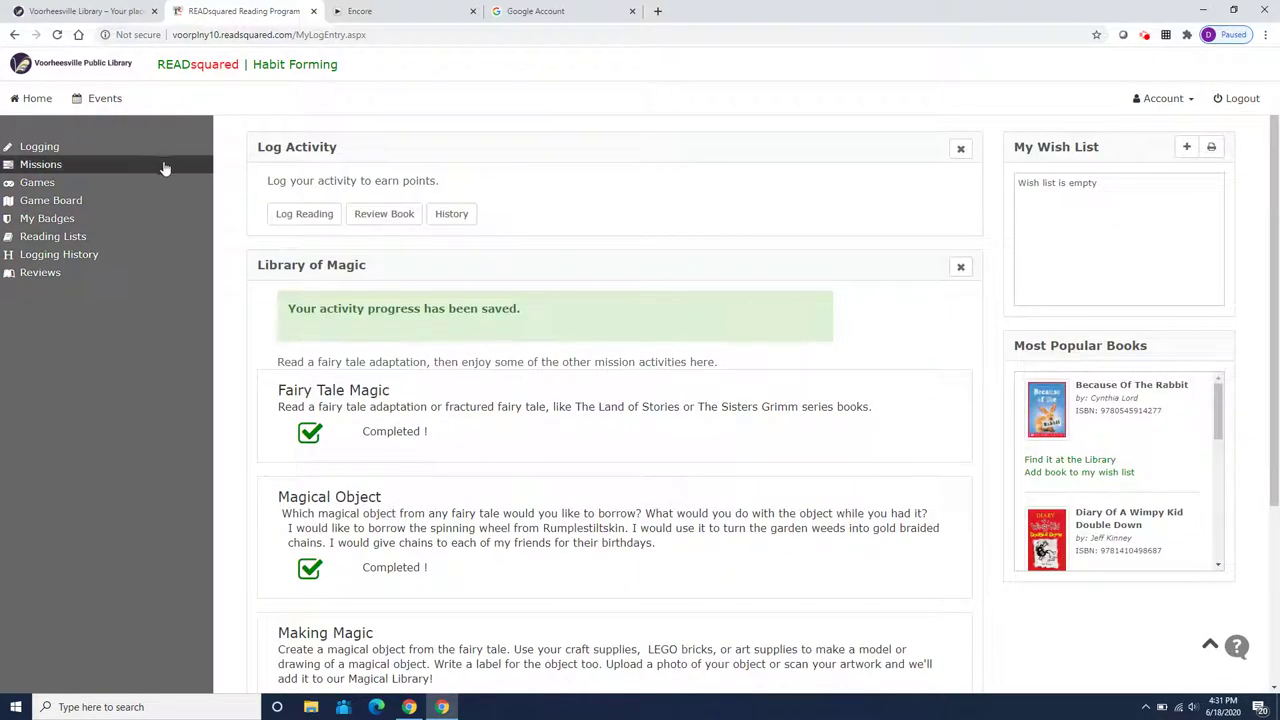
# View the Library Program Participation mission, glance at the library website, then go to the Events calendar
pyautogui.click(92, 164)
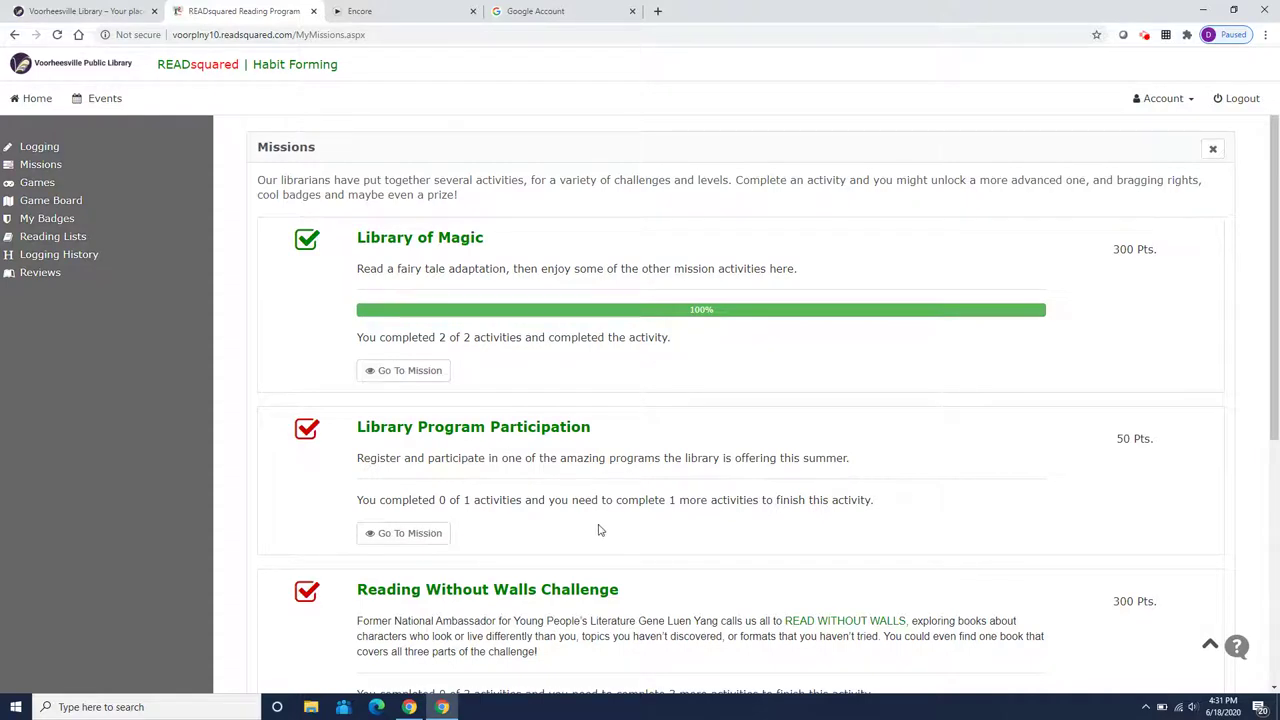
pyautogui.click(429, 532)
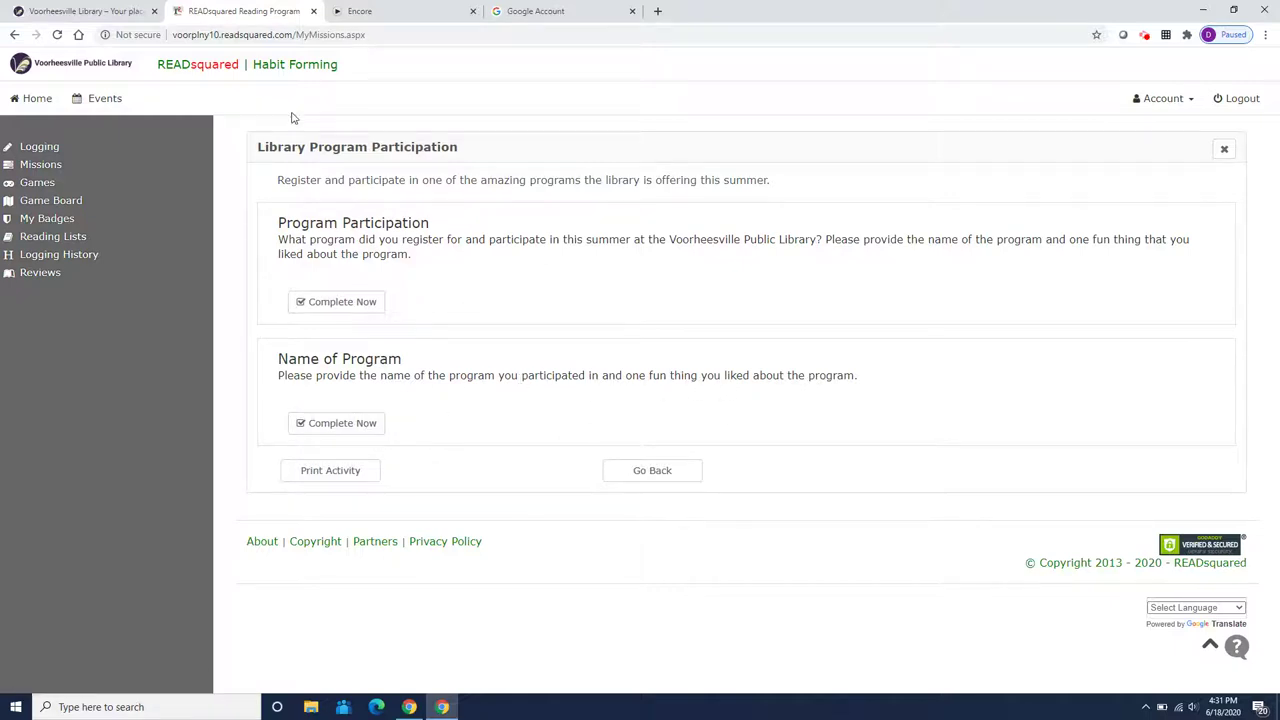
pyautogui.click(88, 11)
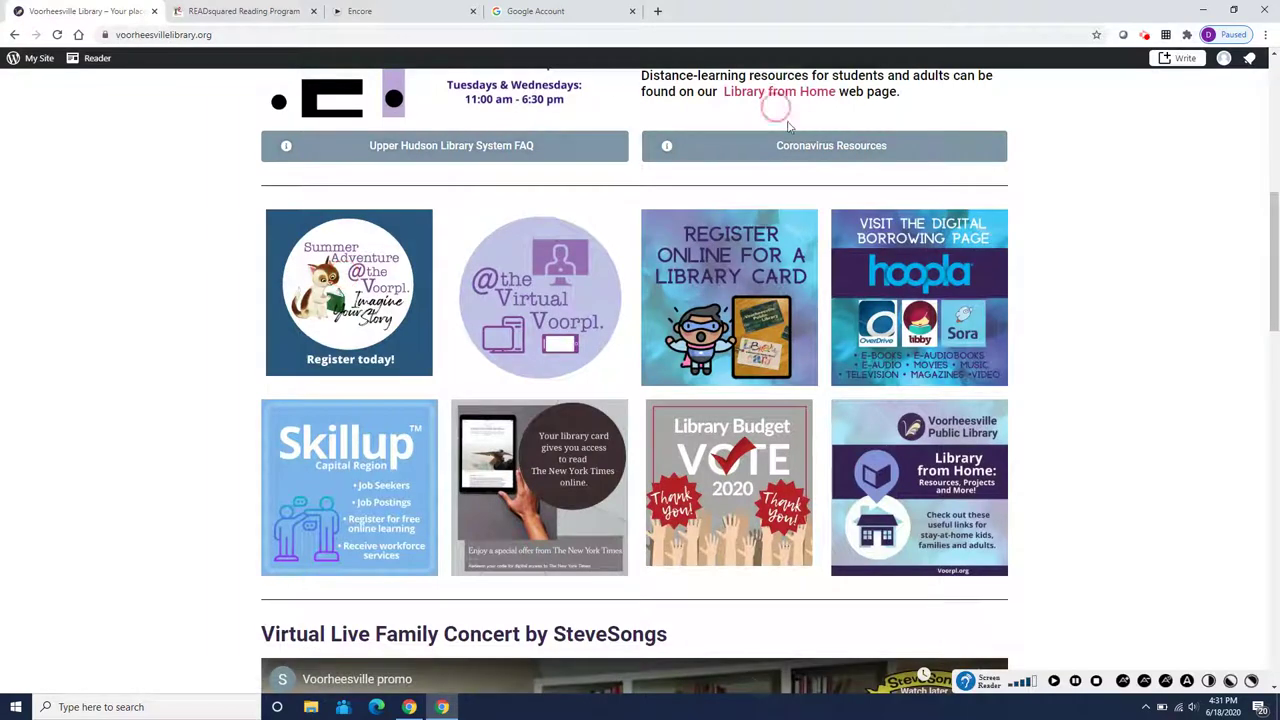
pyautogui.scroll(2, 1069, 246)
pyautogui.scroll(-2, 1066, 246)
pyautogui.click(237, 12)
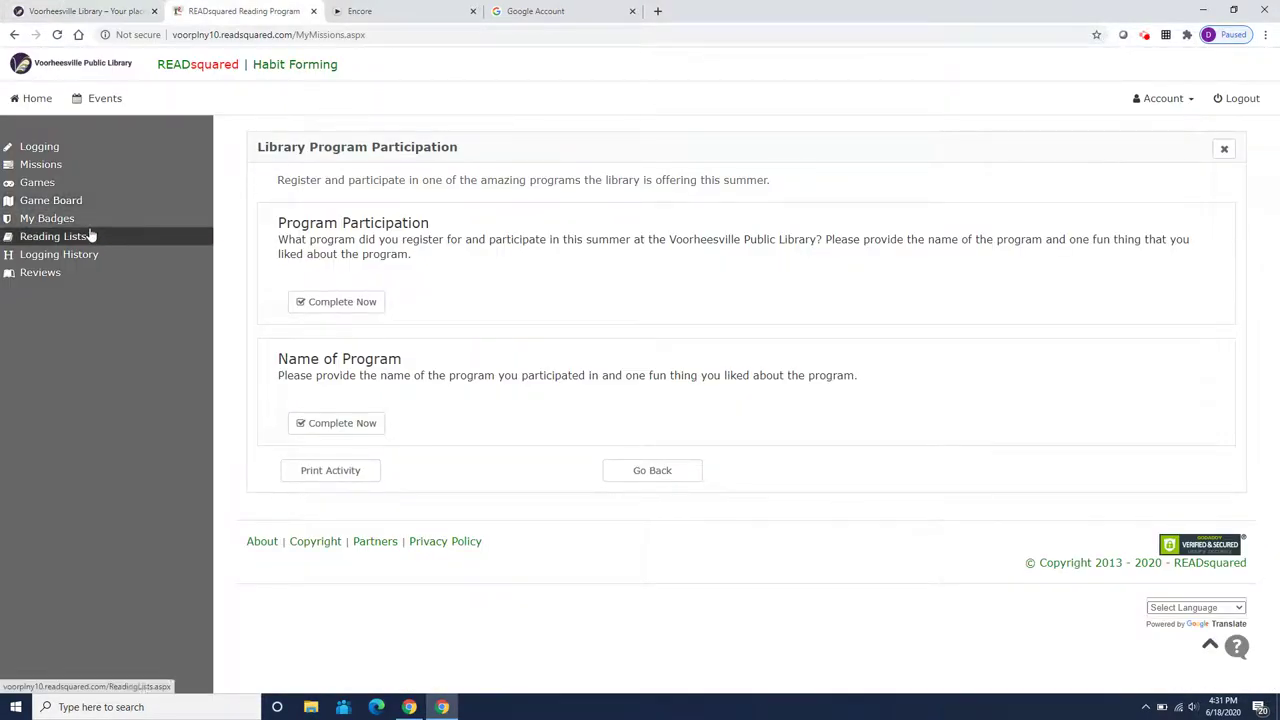
pyautogui.click(100, 98)
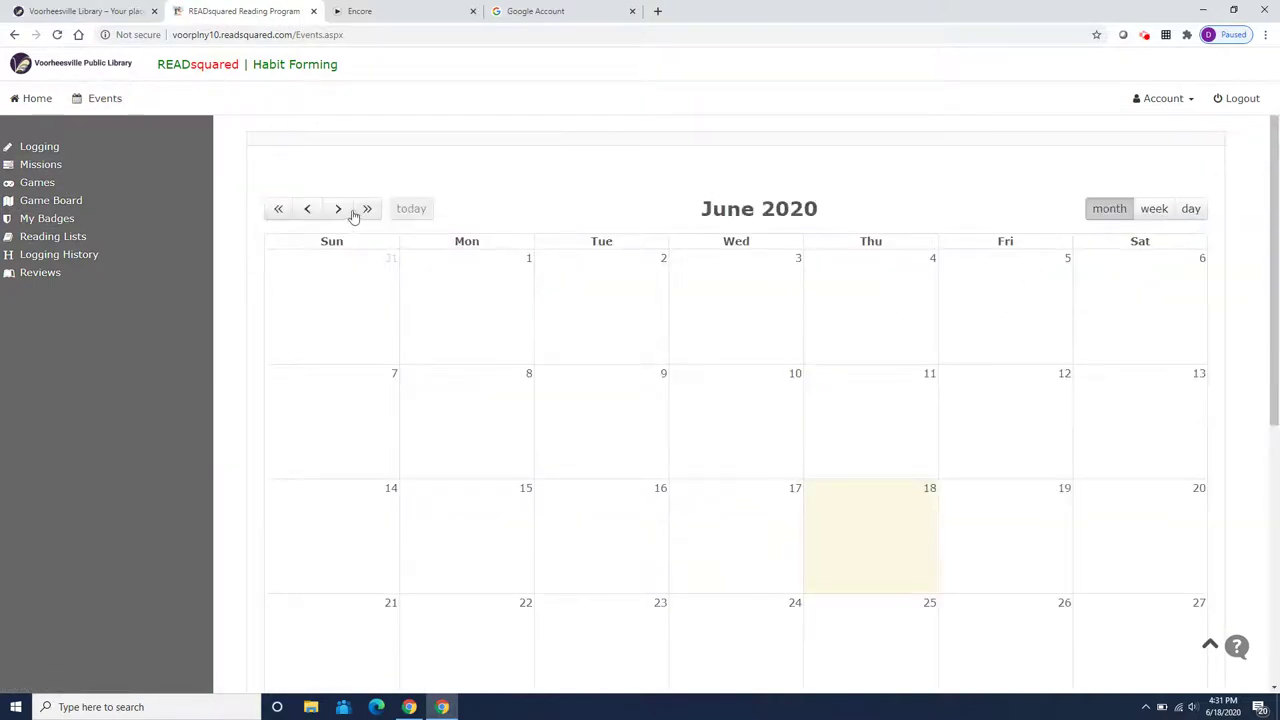
# Page the events calendar forward to July 2020, then return to the home dashboard
pyautogui.click(340, 209)
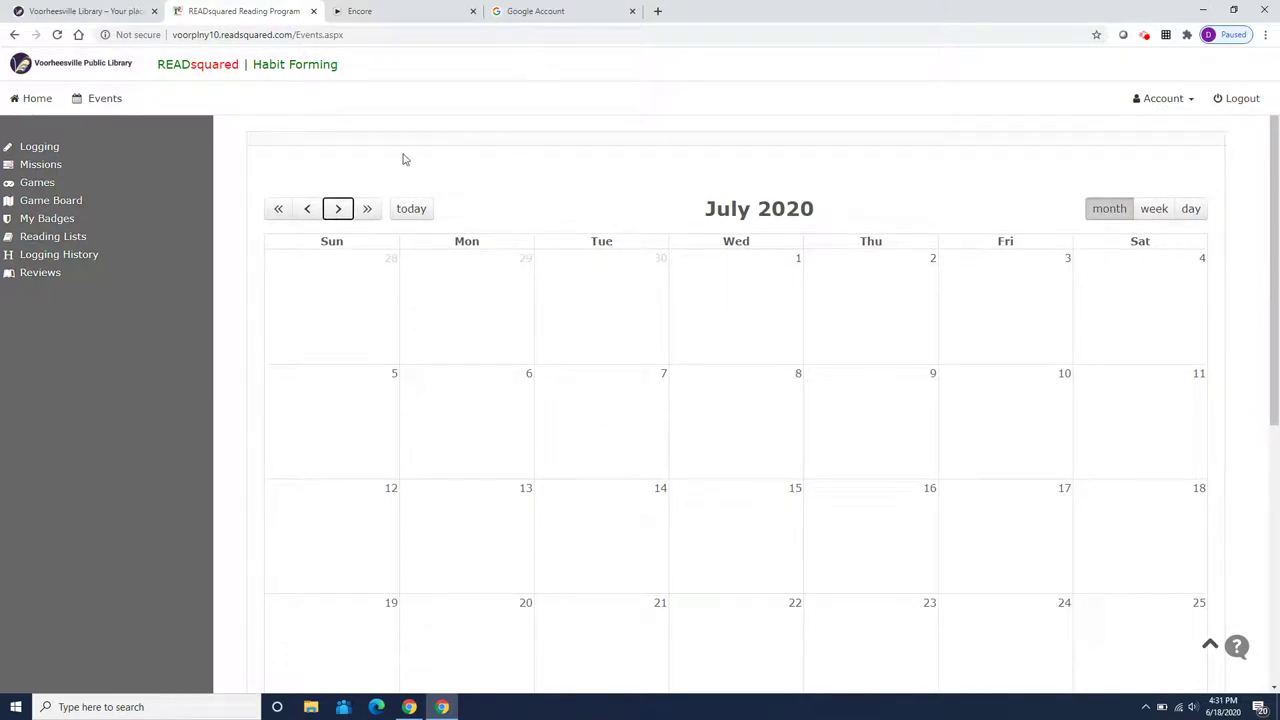
pyautogui.click(31, 97)
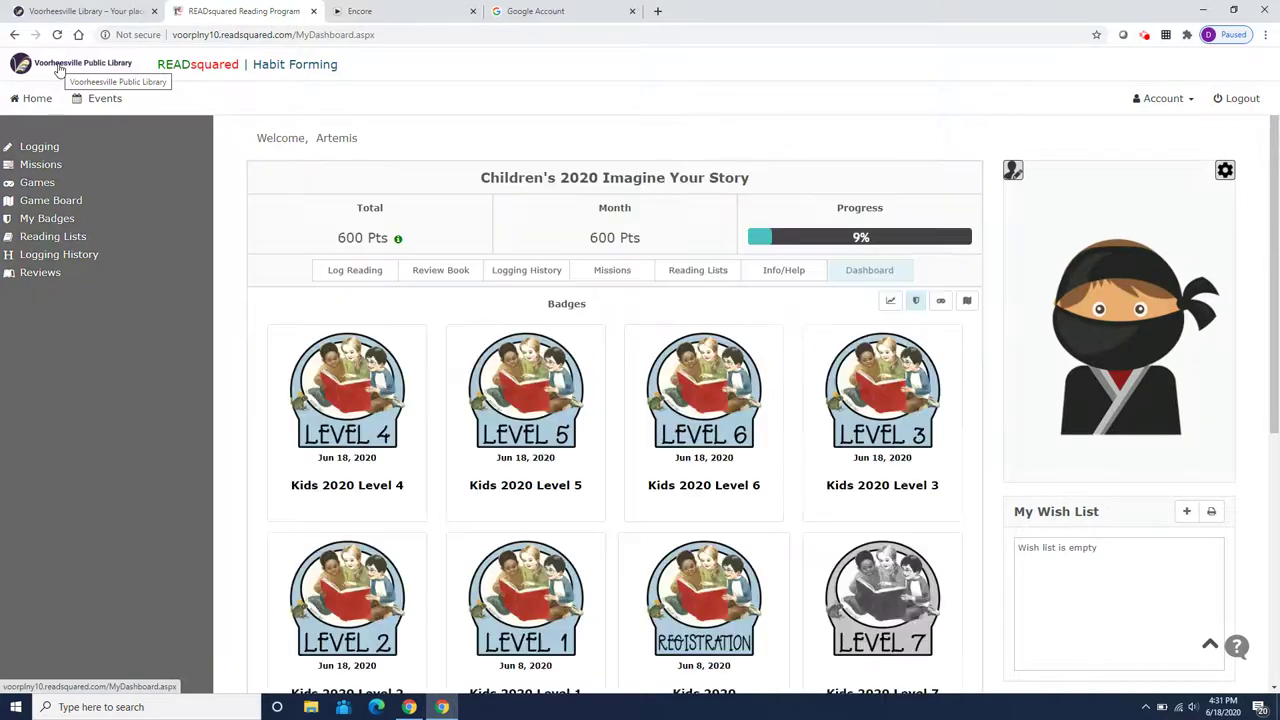
pyautogui.click(59, 70)
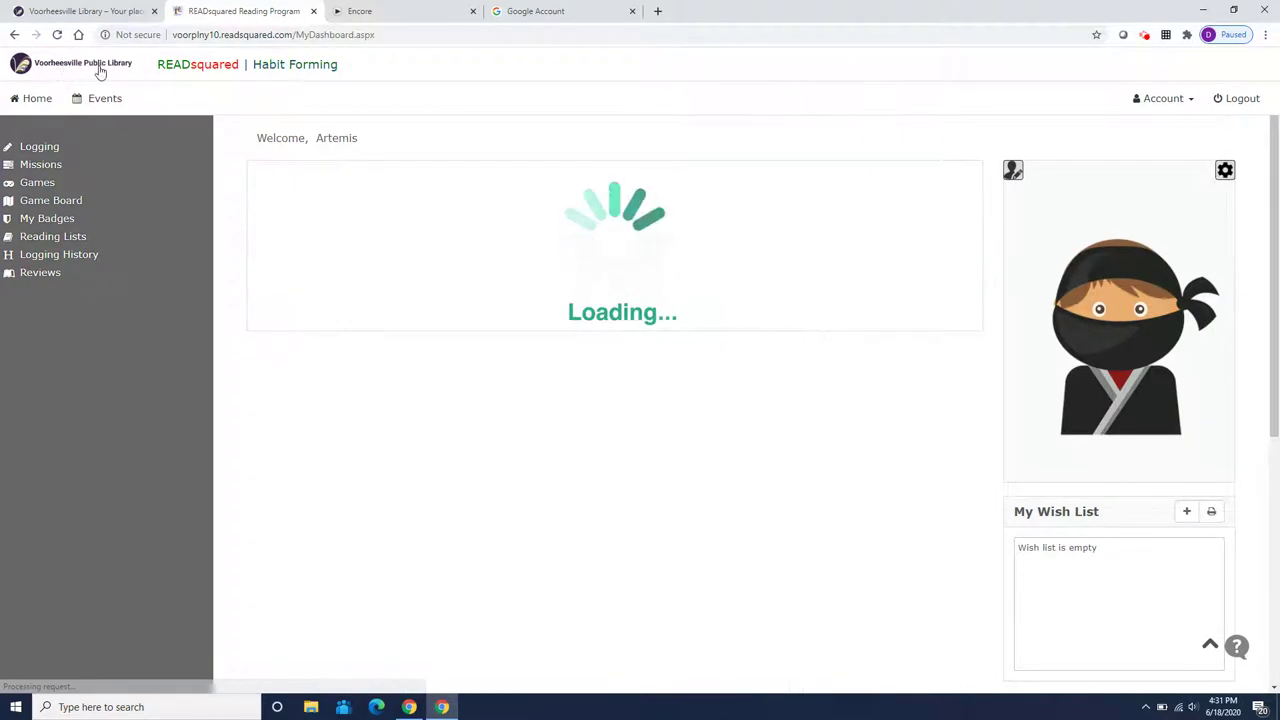
# Switch to the Voorheesville Public Library website and open its Calendar of Events
pyautogui.click(56, 11)
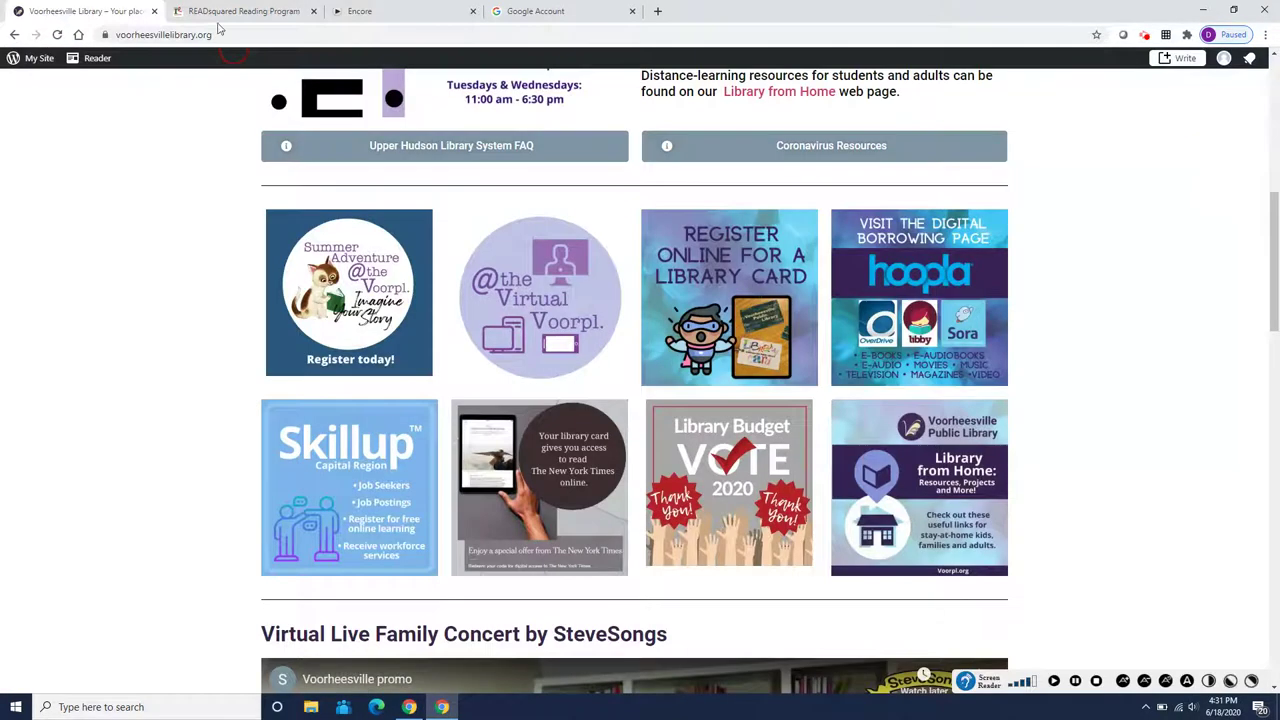
pyautogui.click(784, 183)
pyautogui.scroll(6, 887, 189)
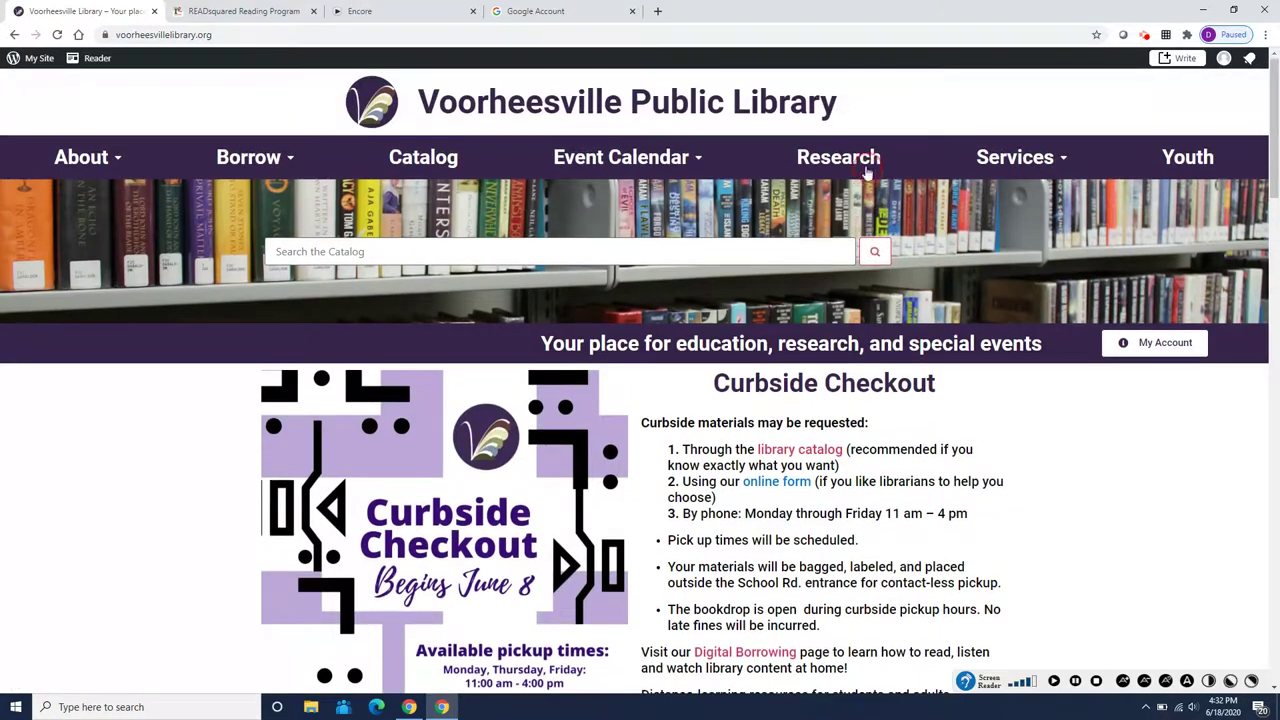
pyautogui.click(640, 160)
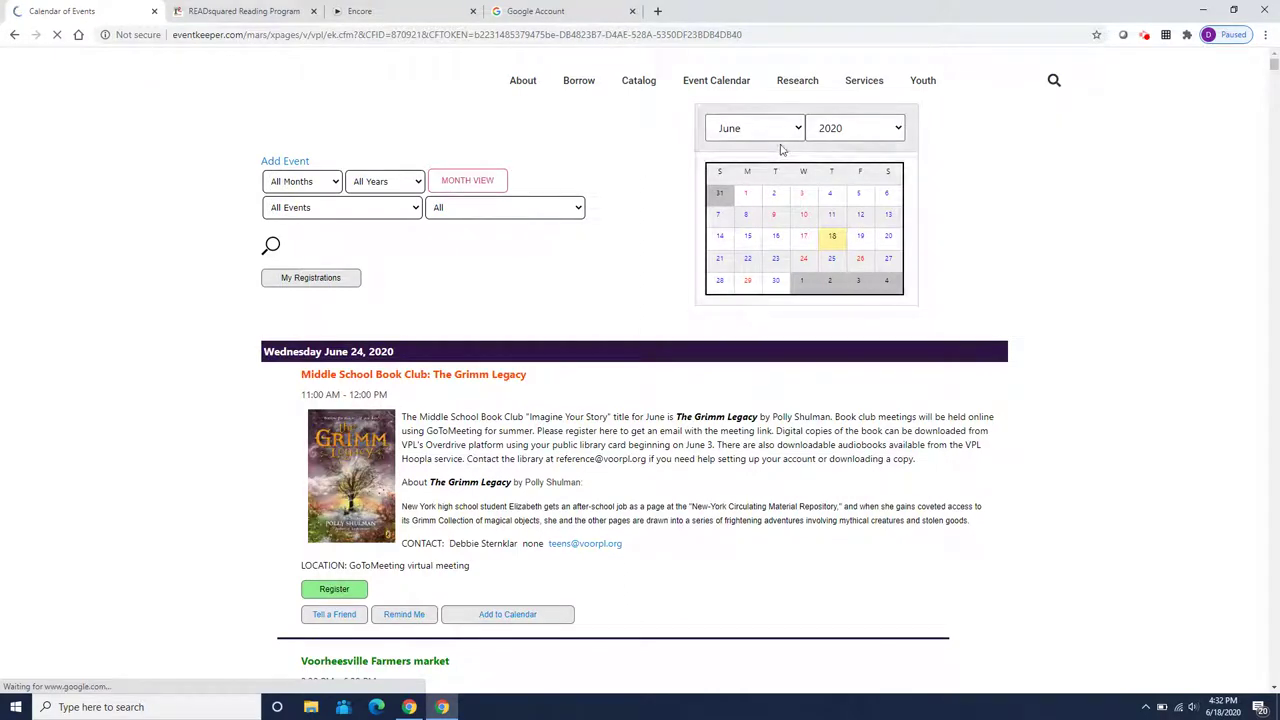
# Scroll past late June and early July to the Monday July 13 cook-along classes
pyautogui.scroll(-6, 790, 233)
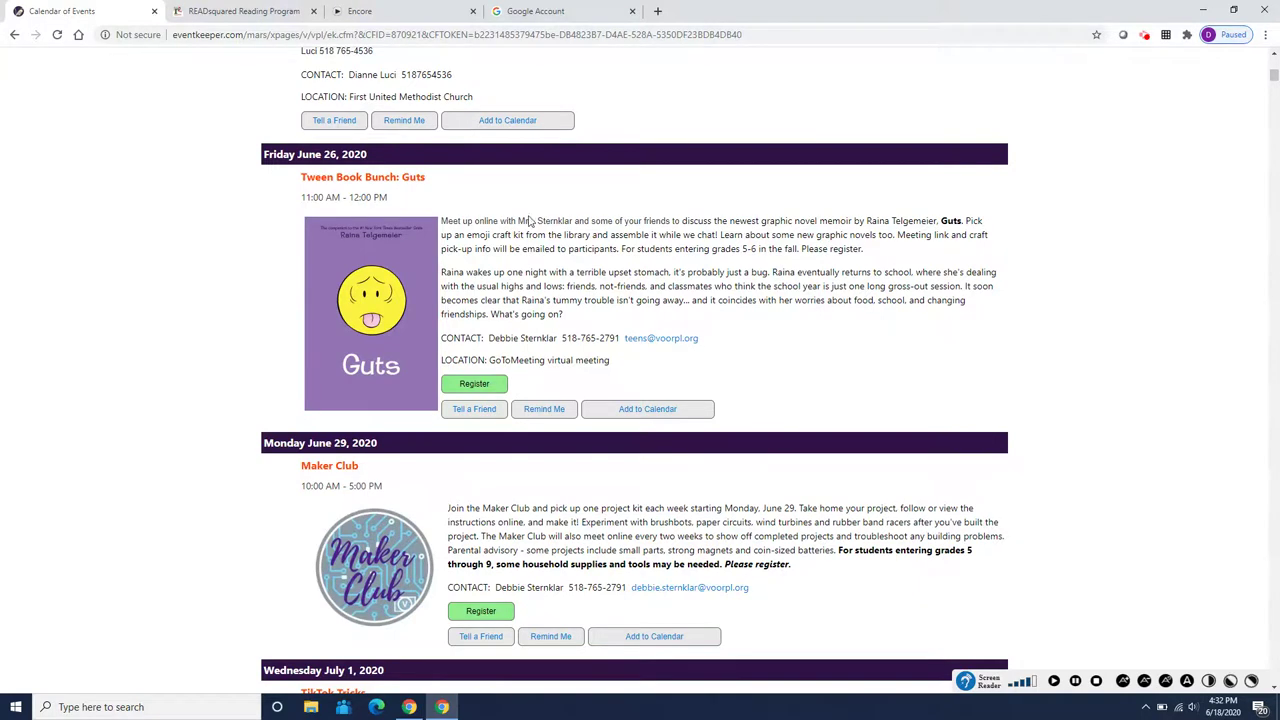
pyautogui.scroll(-1, 548, 220)
pyautogui.scroll(-2, 566, 226)
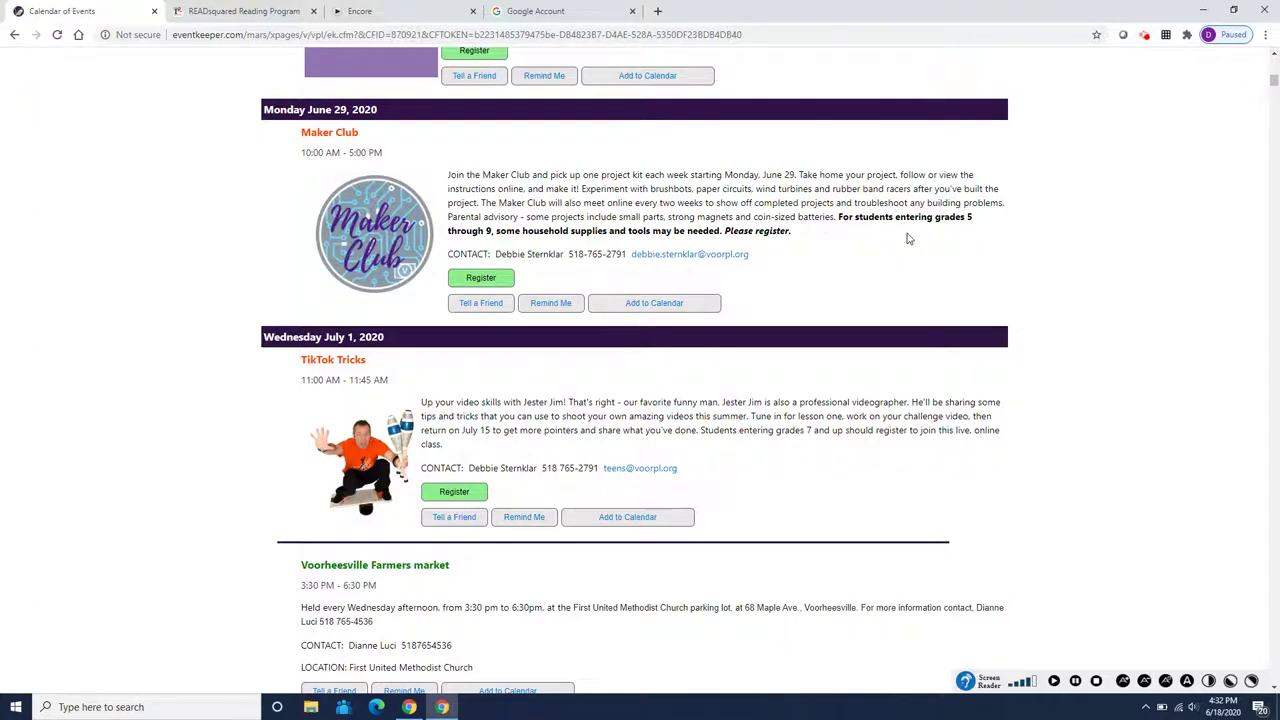
pyautogui.scroll(-6, 790, 266)
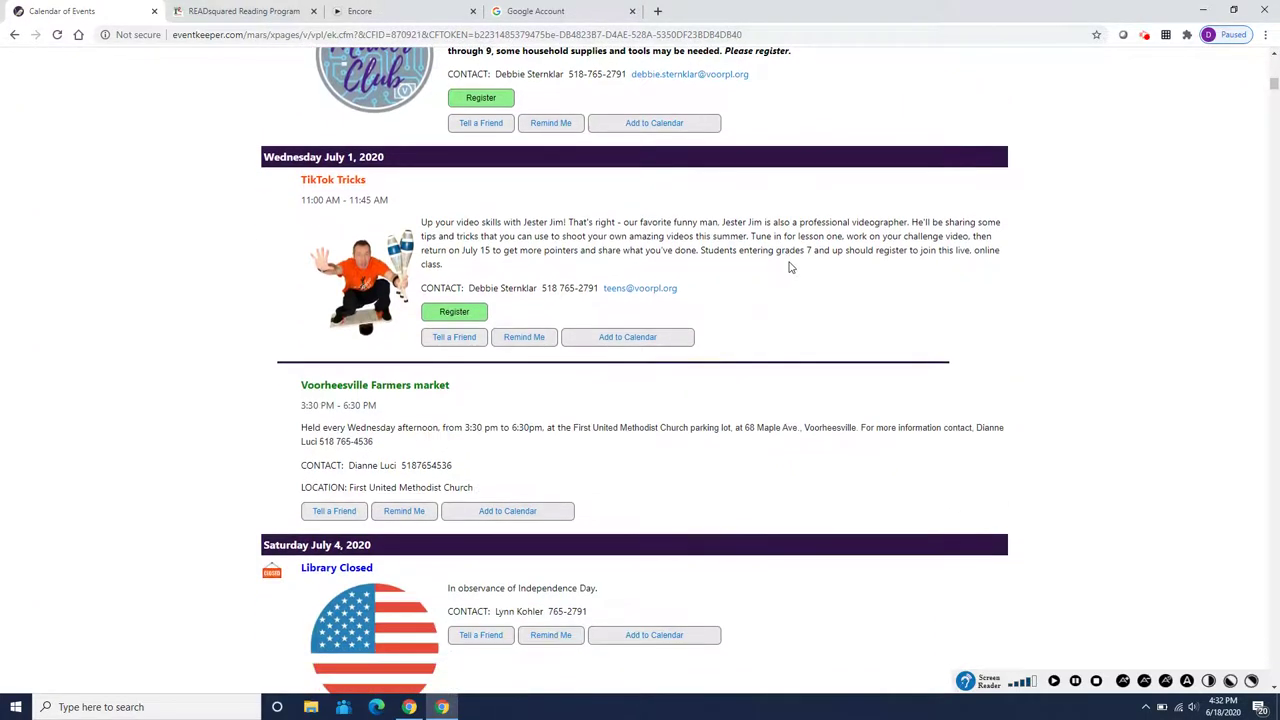
pyautogui.scroll(-10, 790, 266)
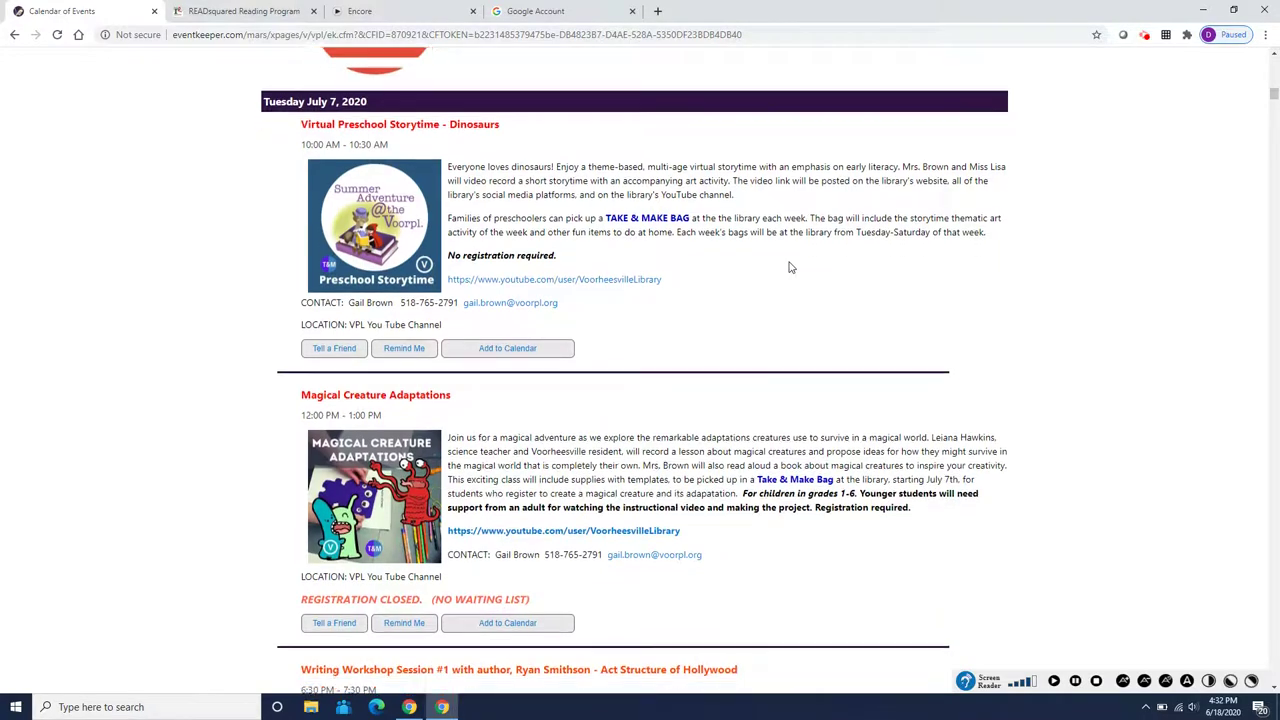
pyautogui.scroll(-10, 790, 266)
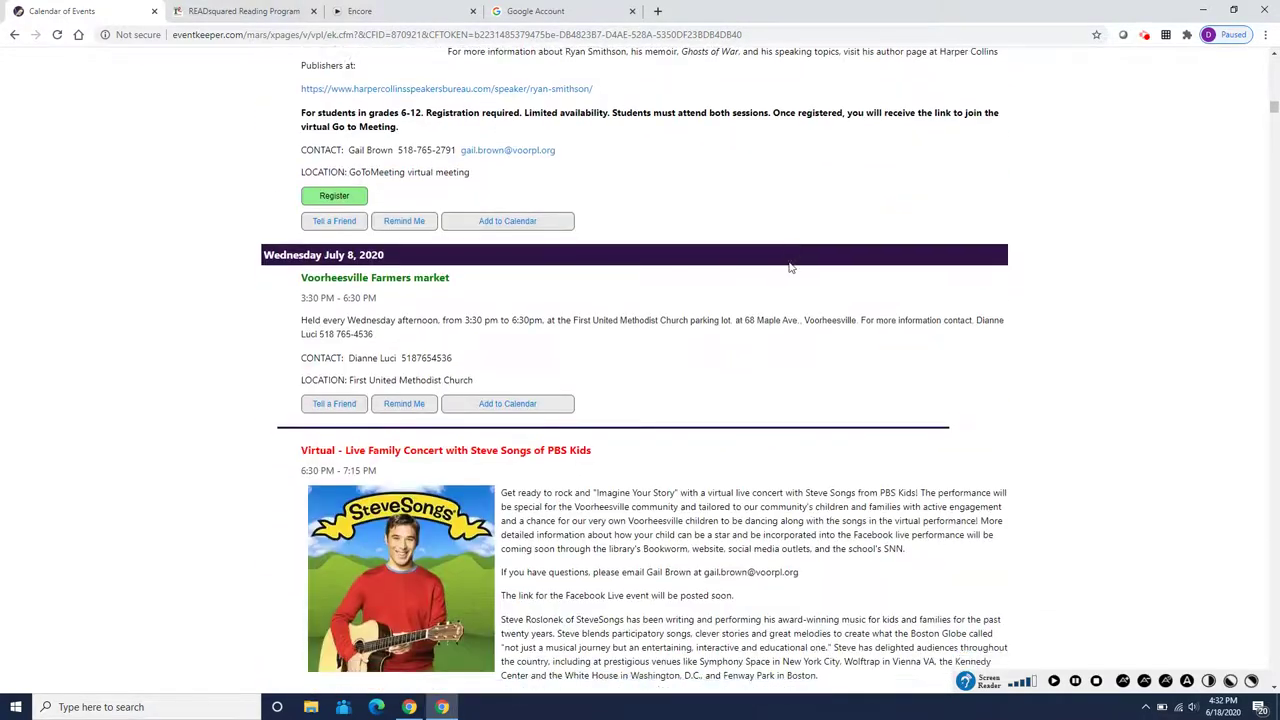
pyautogui.scroll(-10, 790, 266)
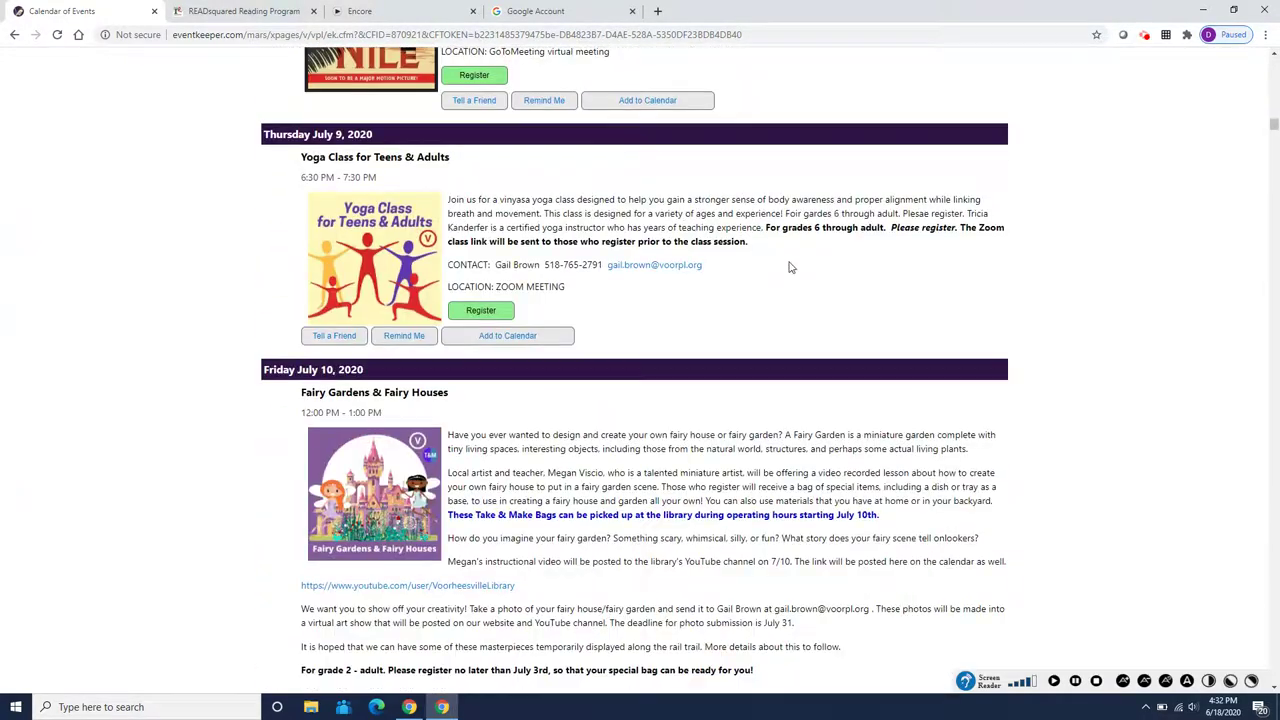
pyautogui.scroll(2, 790, 266)
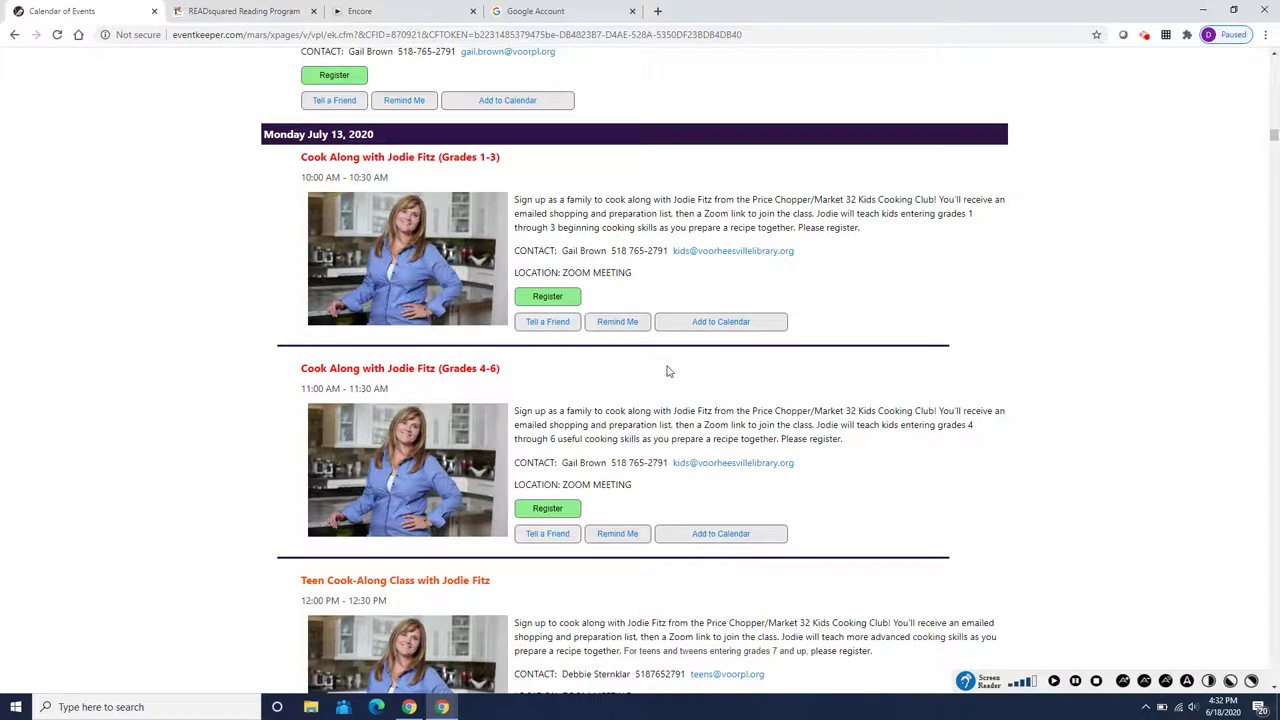
pyautogui.scroll(1, 669, 371)
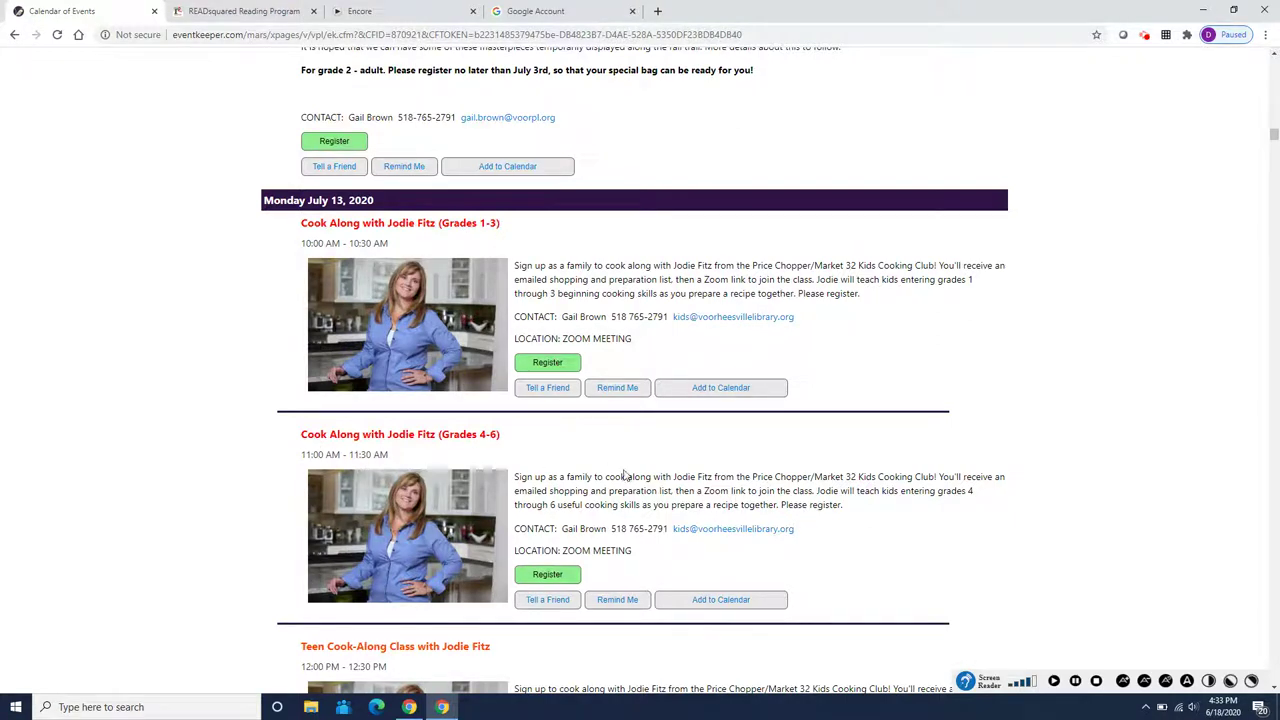
# Look over the mid-July calendar events, then return to the READsquared dashboard showing 600 points
pyautogui.scroll(-1, 680, 605)
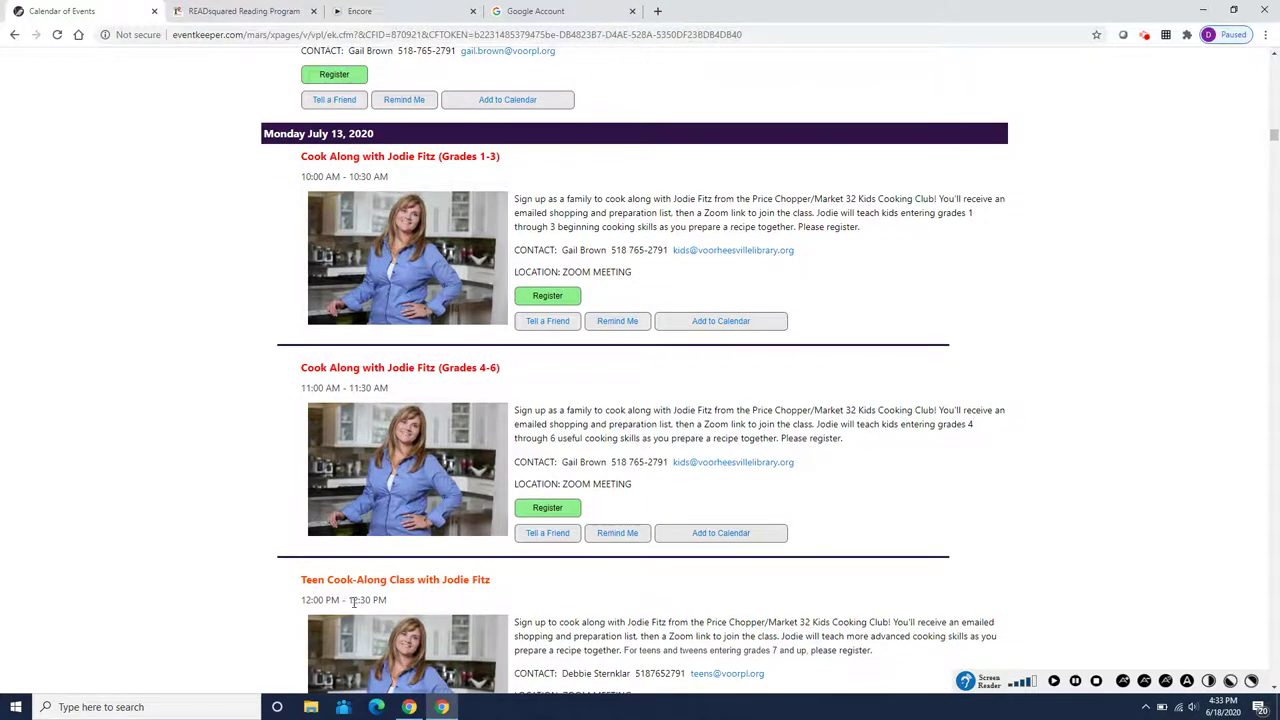
pyautogui.scroll(-1, 352, 601)
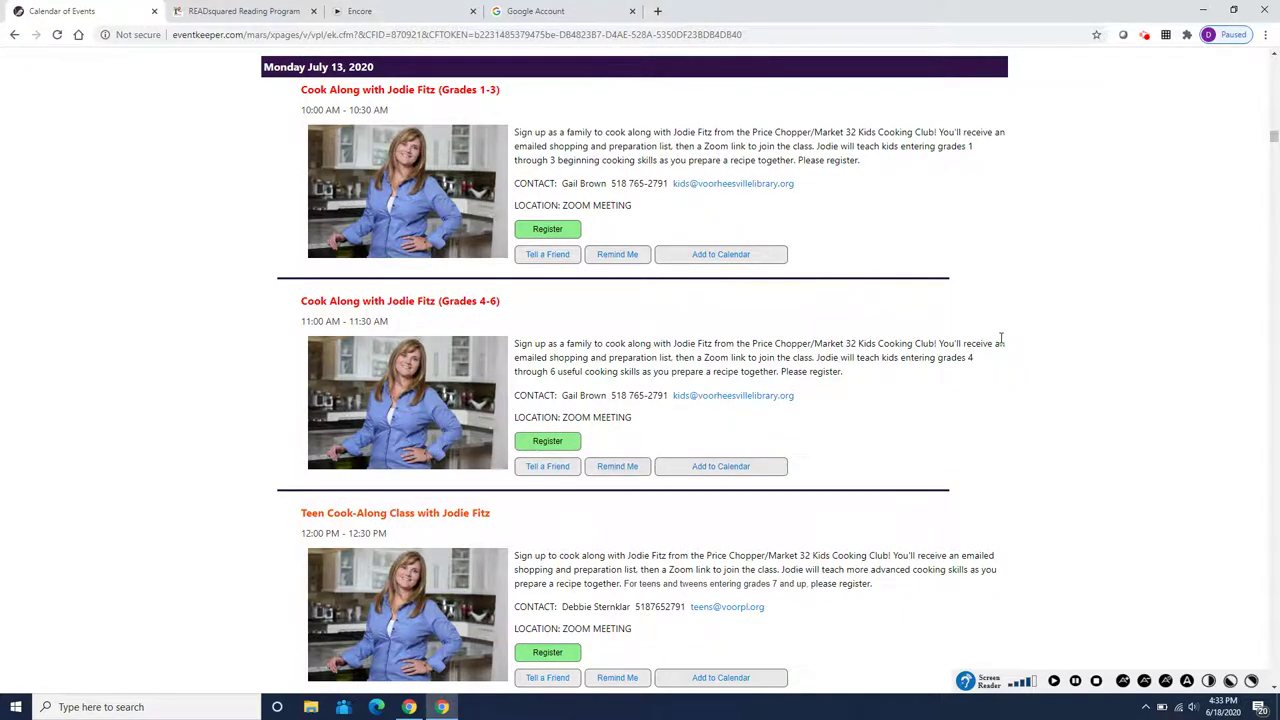
pyautogui.scroll(-4, 1000, 340)
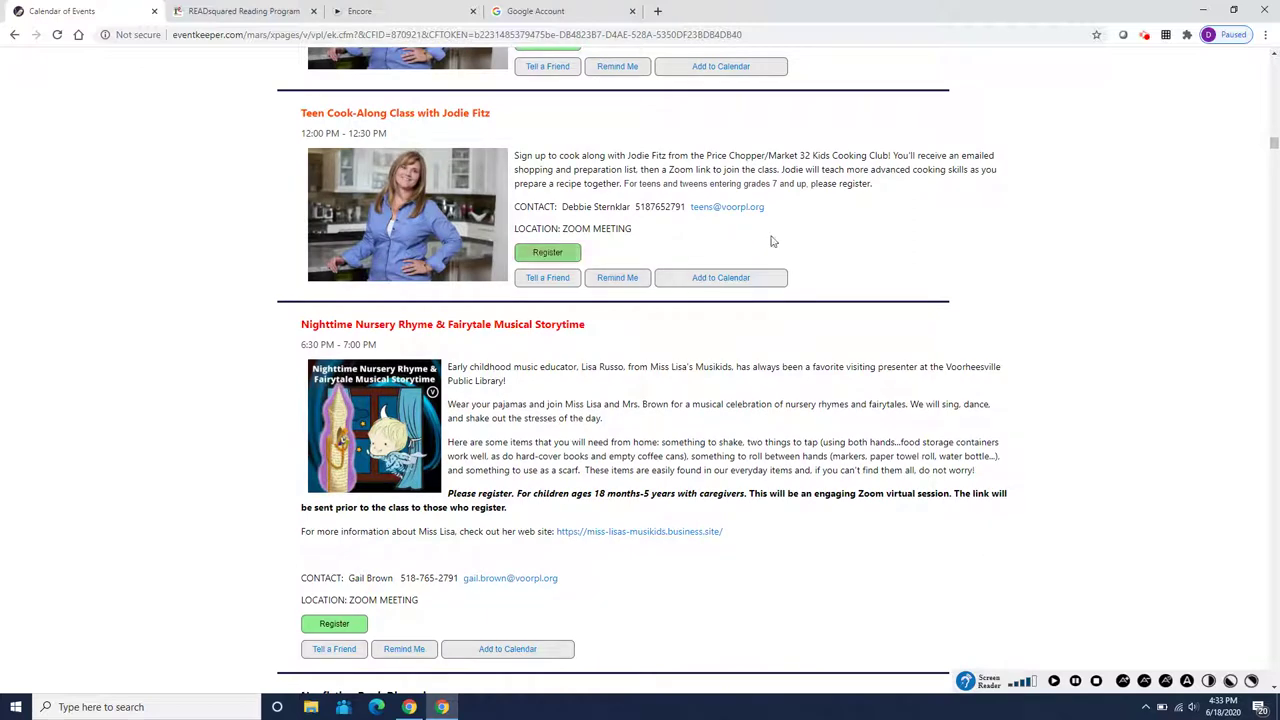
pyautogui.scroll(-2, 1062, 259)
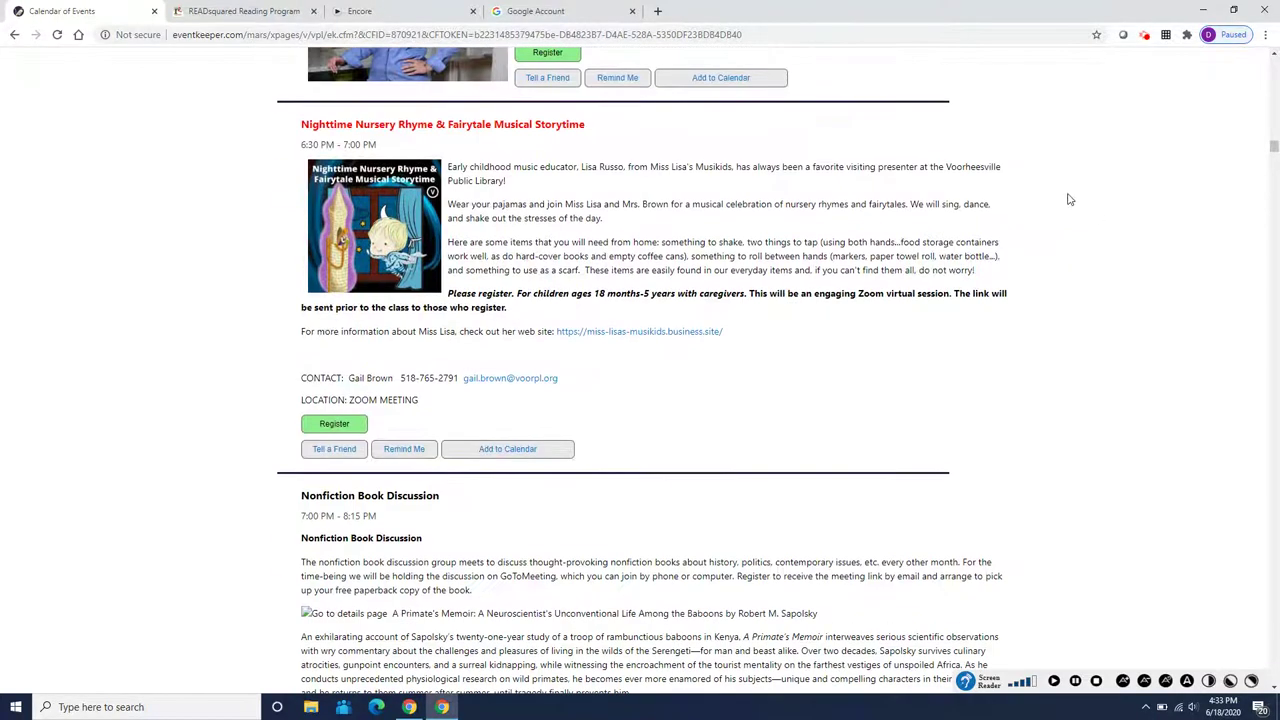
pyautogui.click(240, 14)
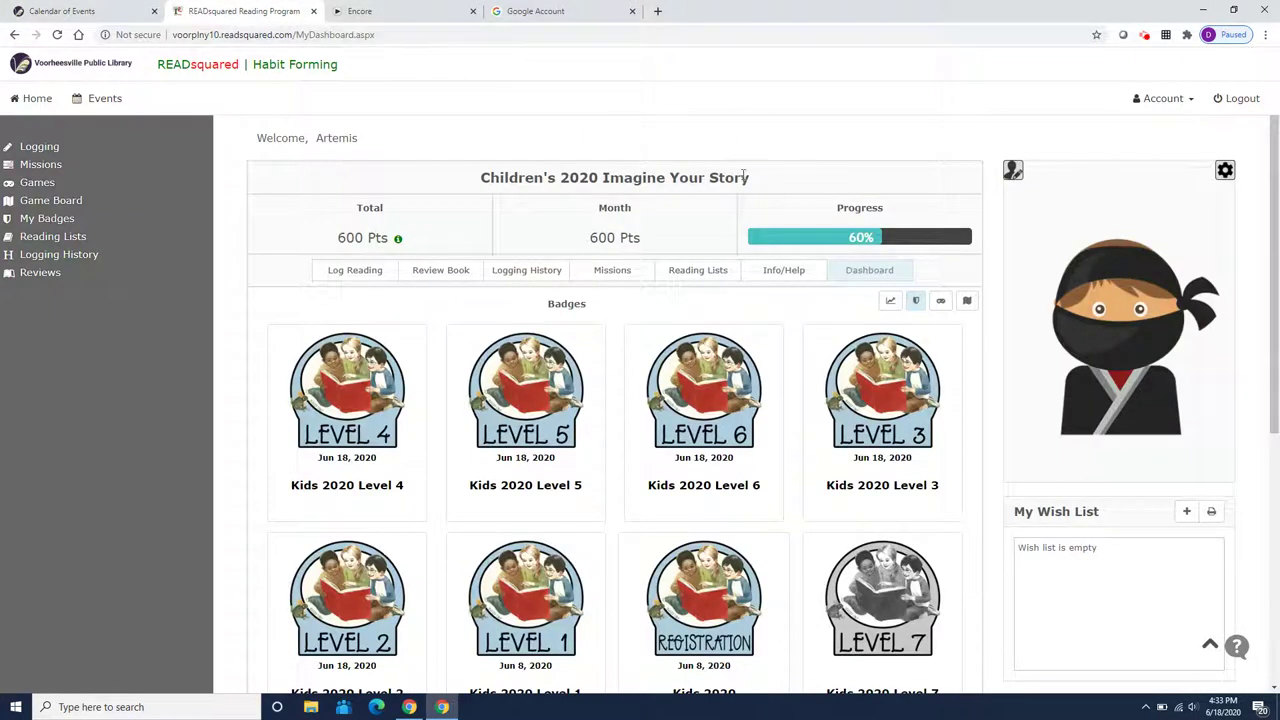
# View the Reading Without Walls Challenge's Character, Format and Topic challenges, then return to Missions
pyautogui.click(45, 169)
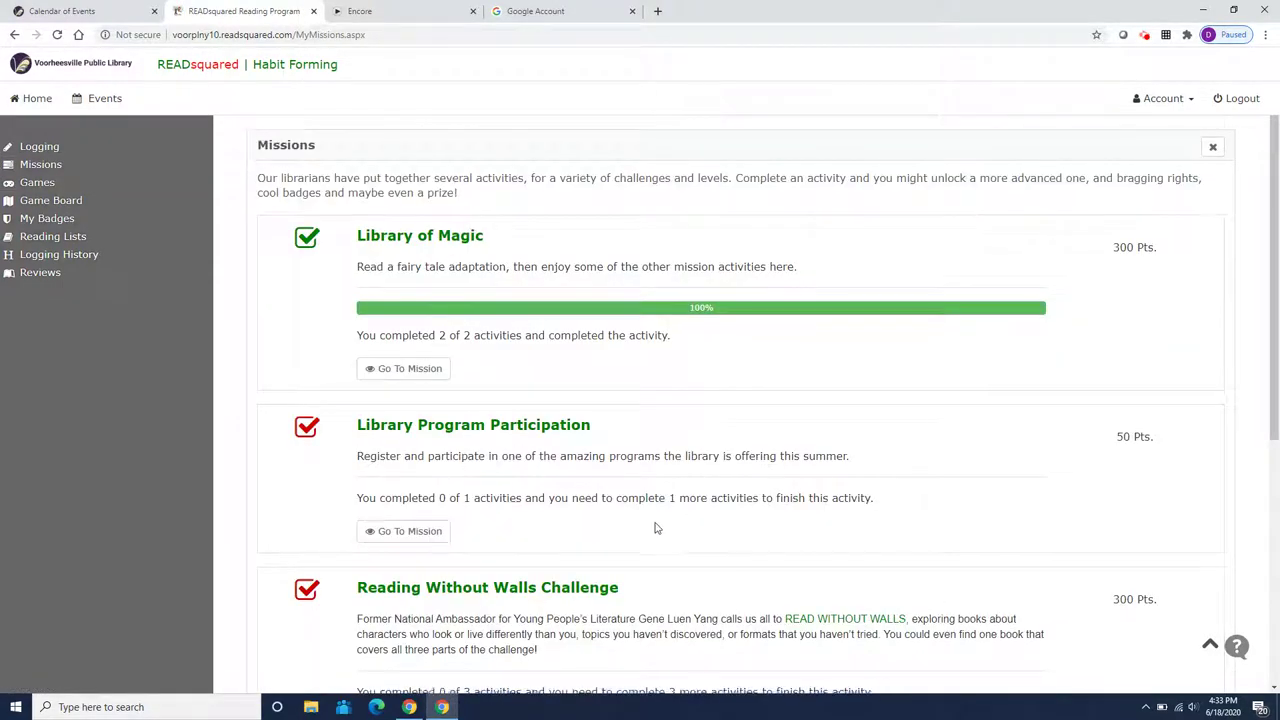
pyautogui.scroll(-2, 640, 510)
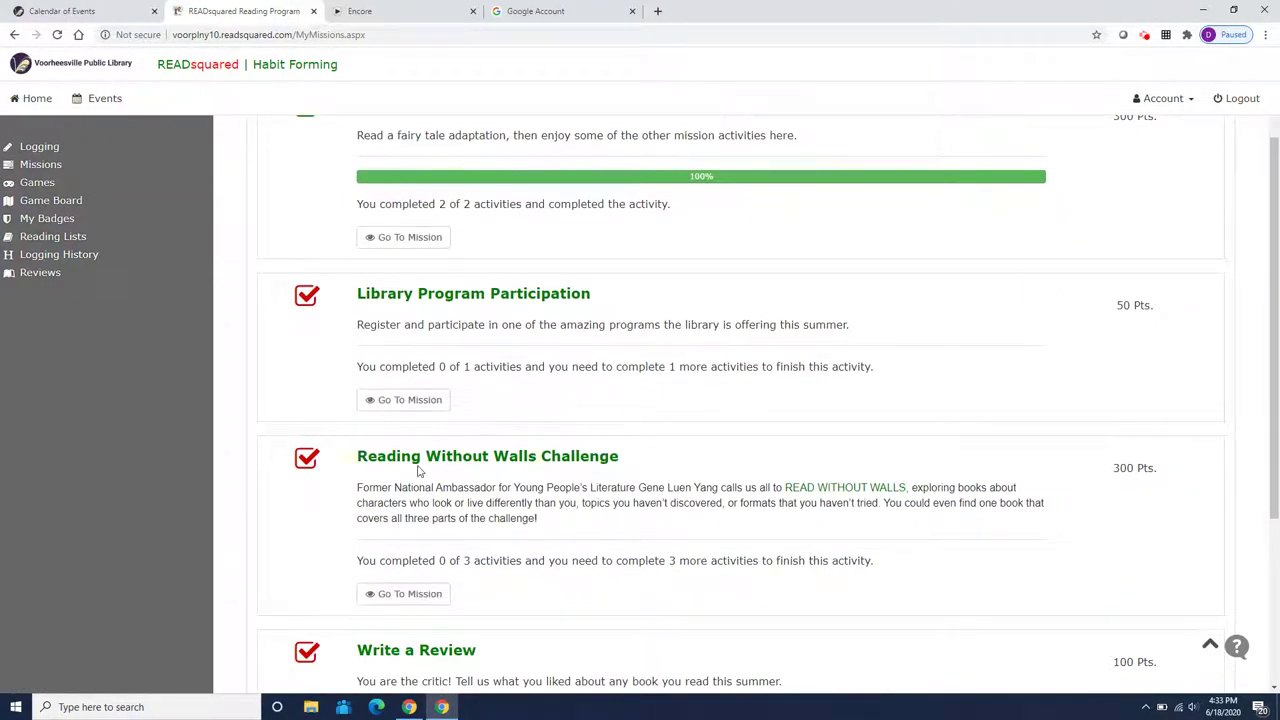
pyautogui.scroll(-2, 517, 474)
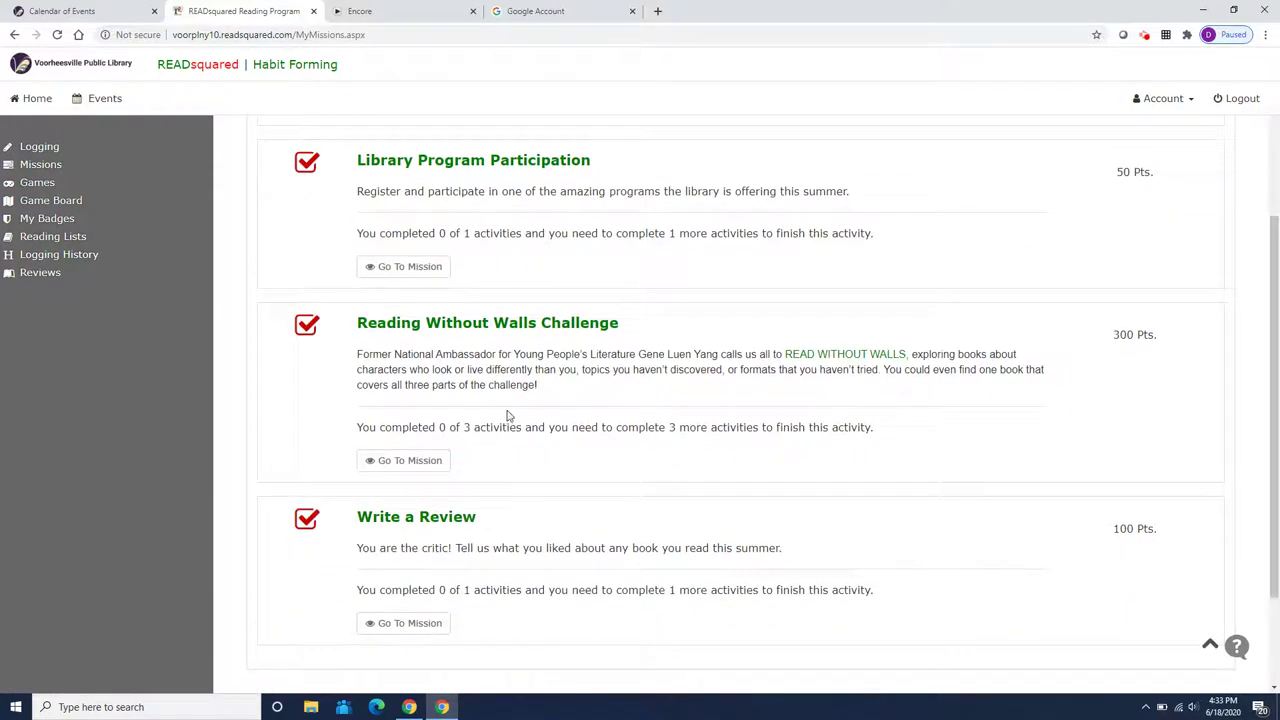
pyautogui.click(452, 328)
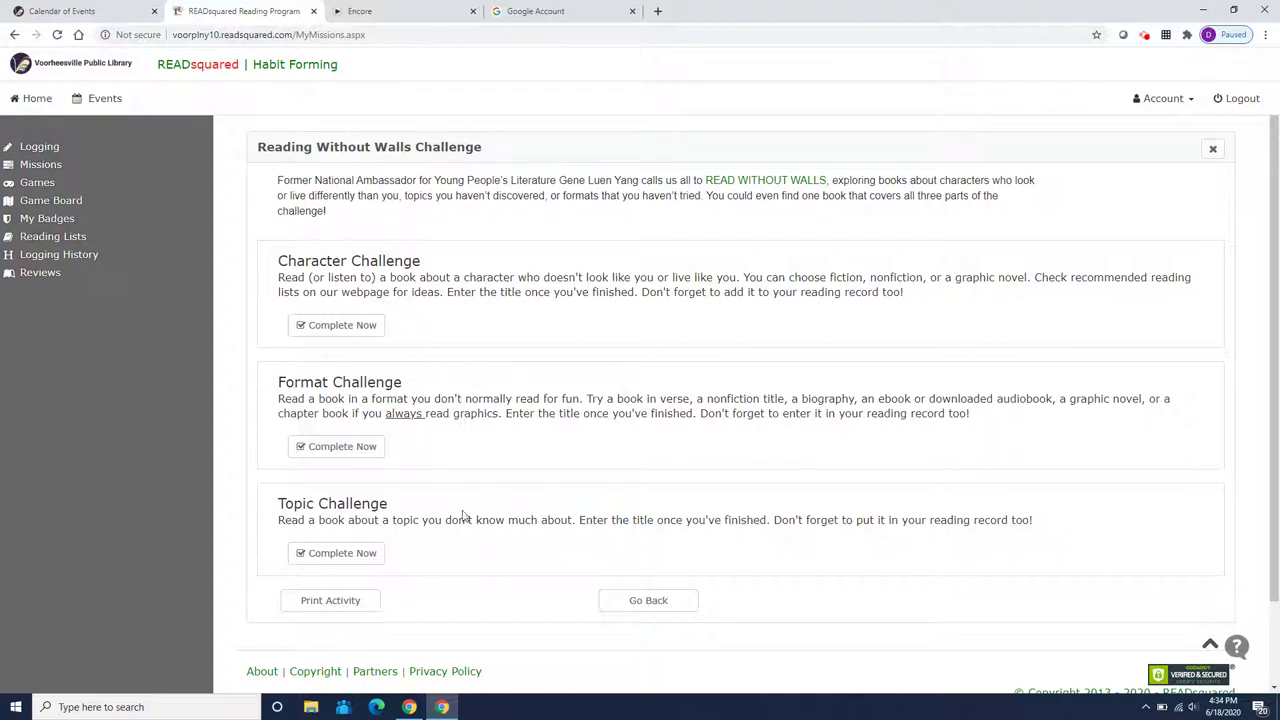
pyautogui.scroll(-2, 458, 546)
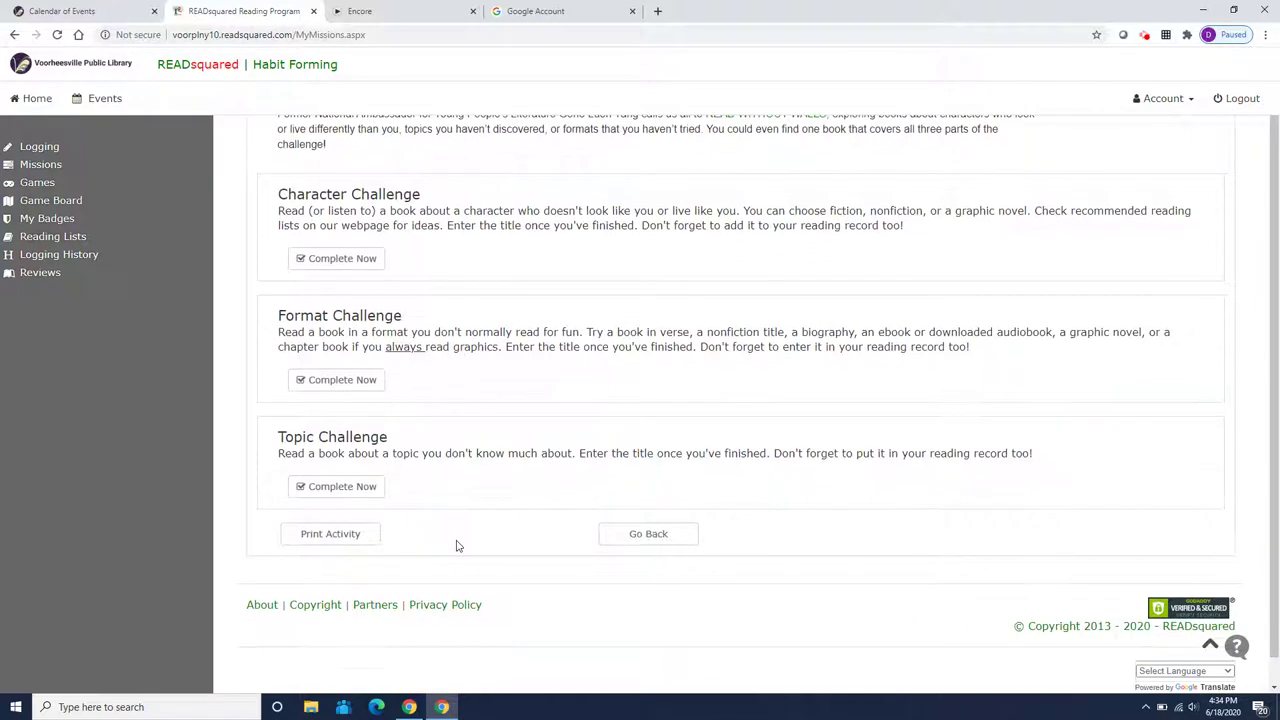
pyautogui.scroll(2, 608, 540)
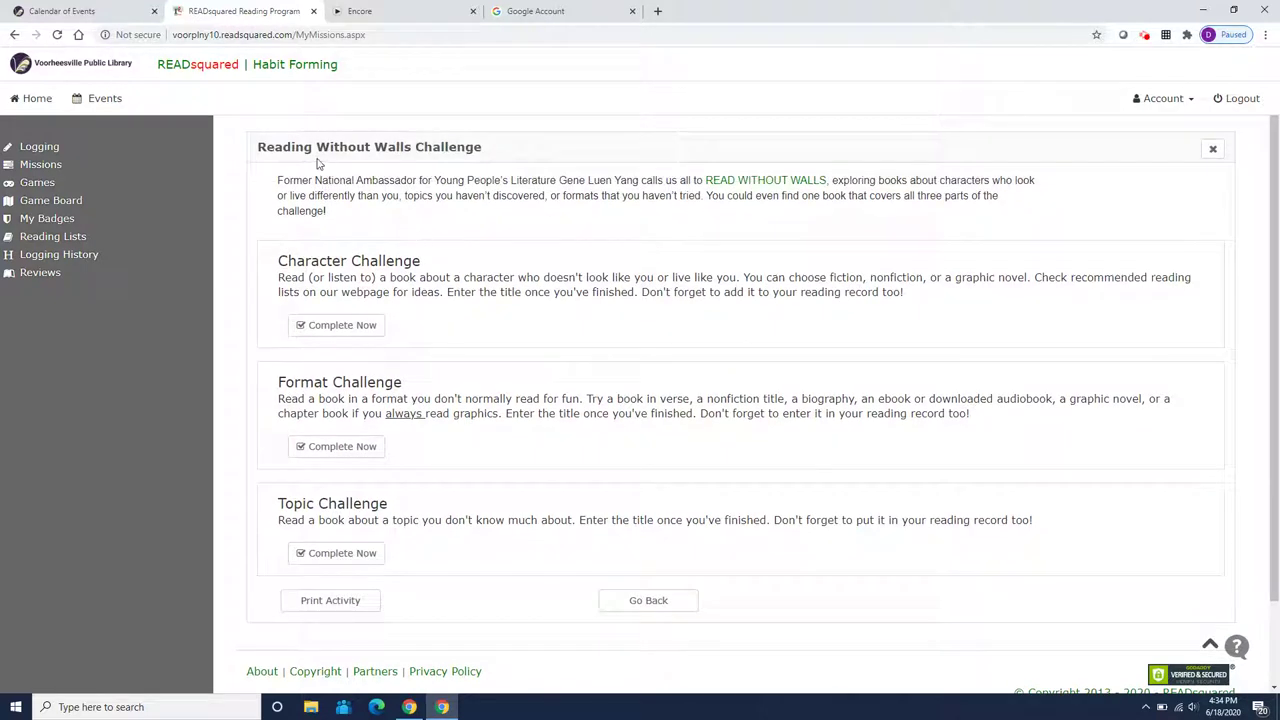
pyautogui.click(52, 167)
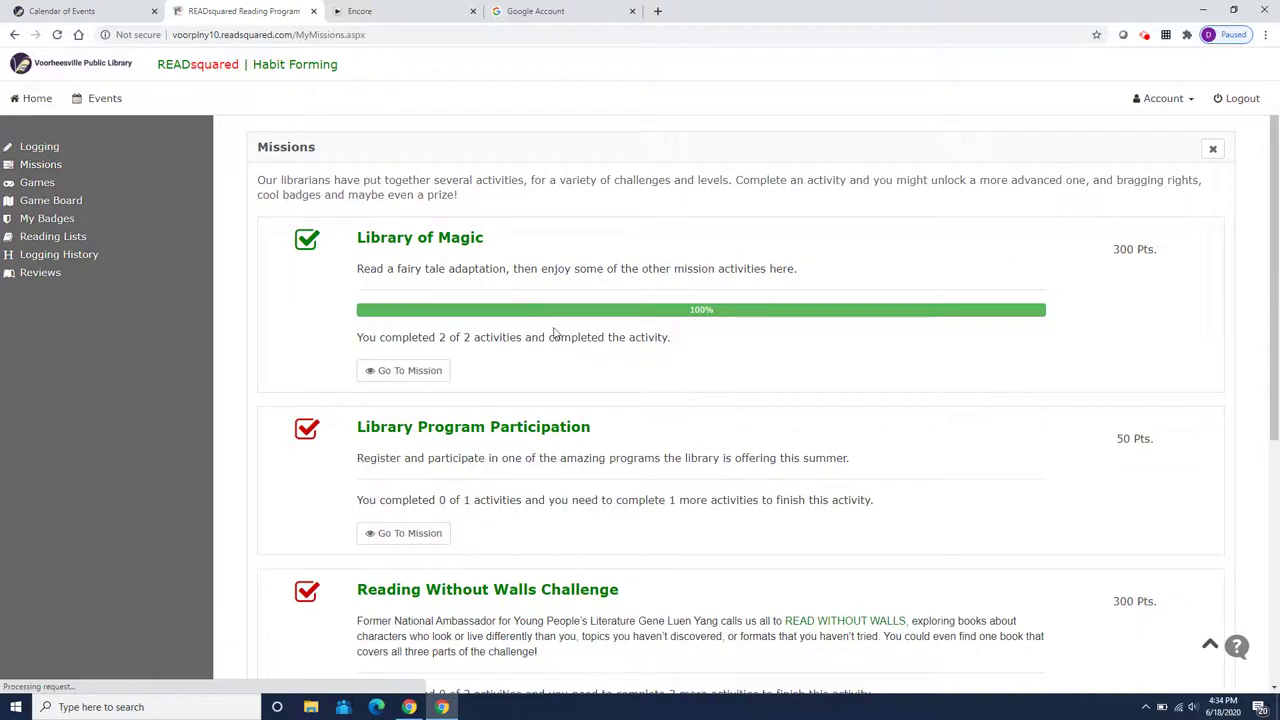
# Scroll the missions list down to Write a Review (100 Pts.) and back to the top
pyautogui.scroll(-2, 555, 350)
pyautogui.scroll(-2, 561, 375)
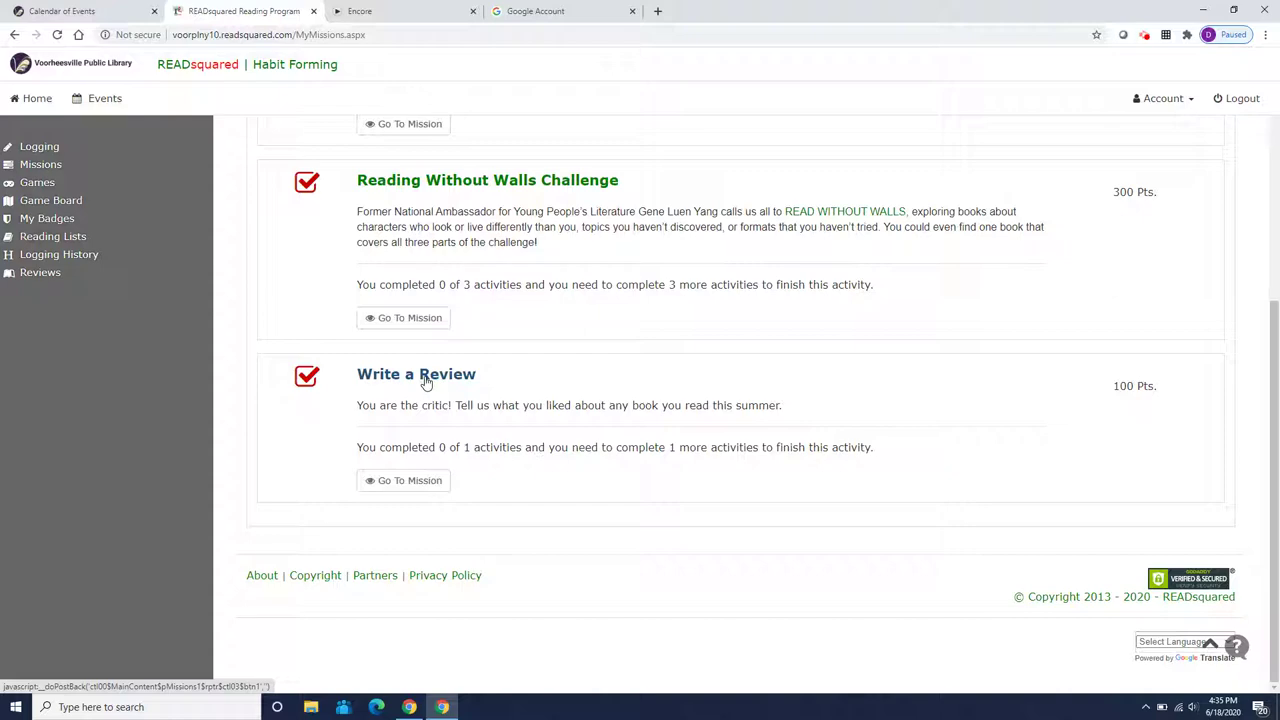
pyautogui.scroll(1, 425, 381)
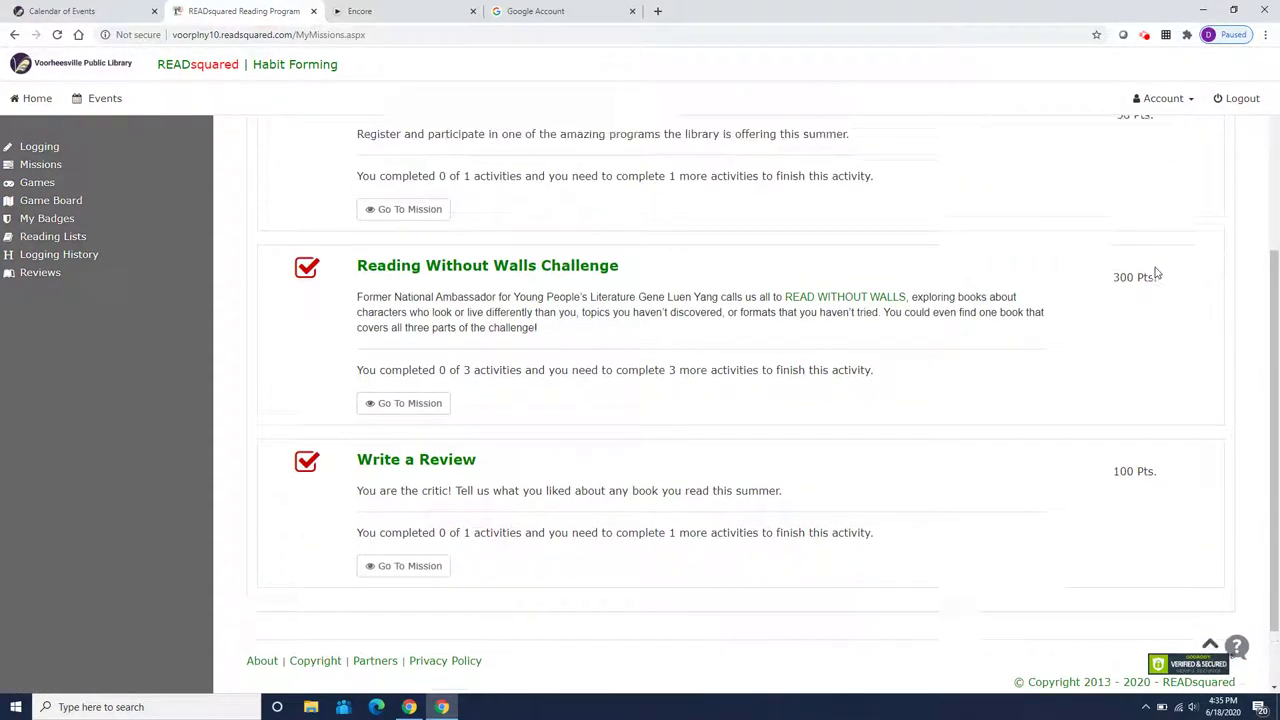
pyautogui.scroll(5, 1155, 262)
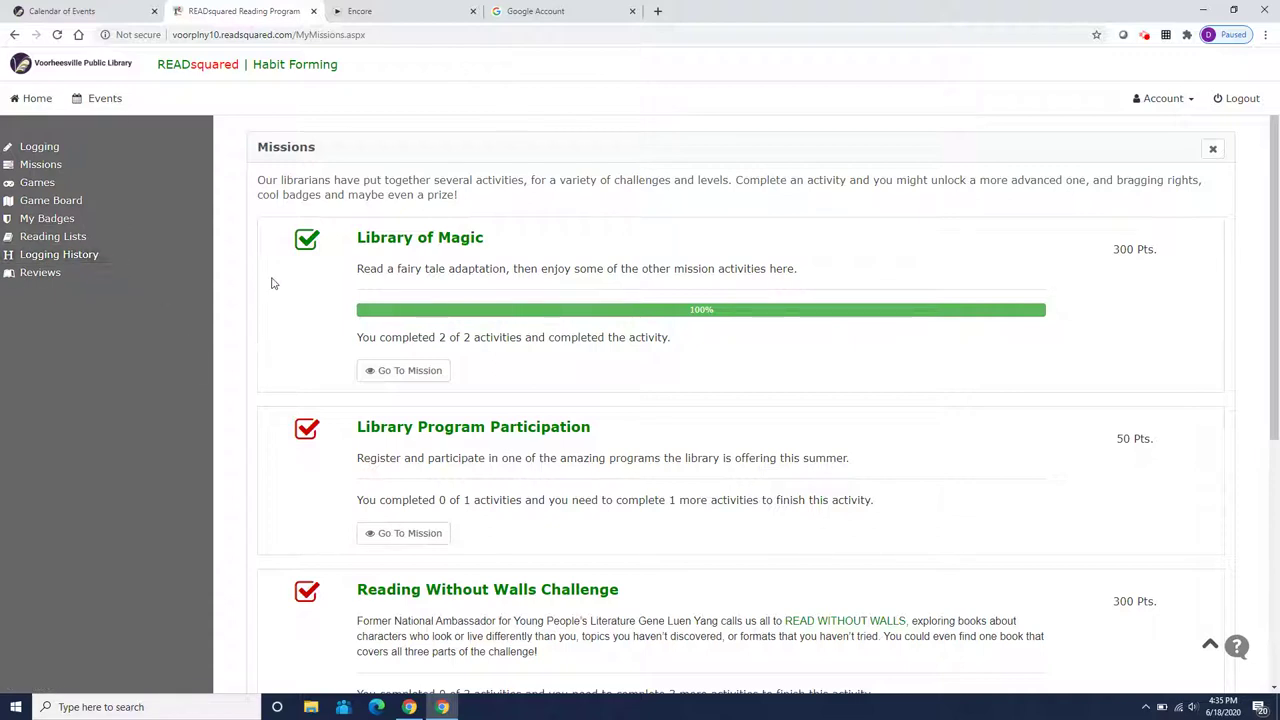
# Open the reading games page and scroll through it
pyautogui.click(172, 187)
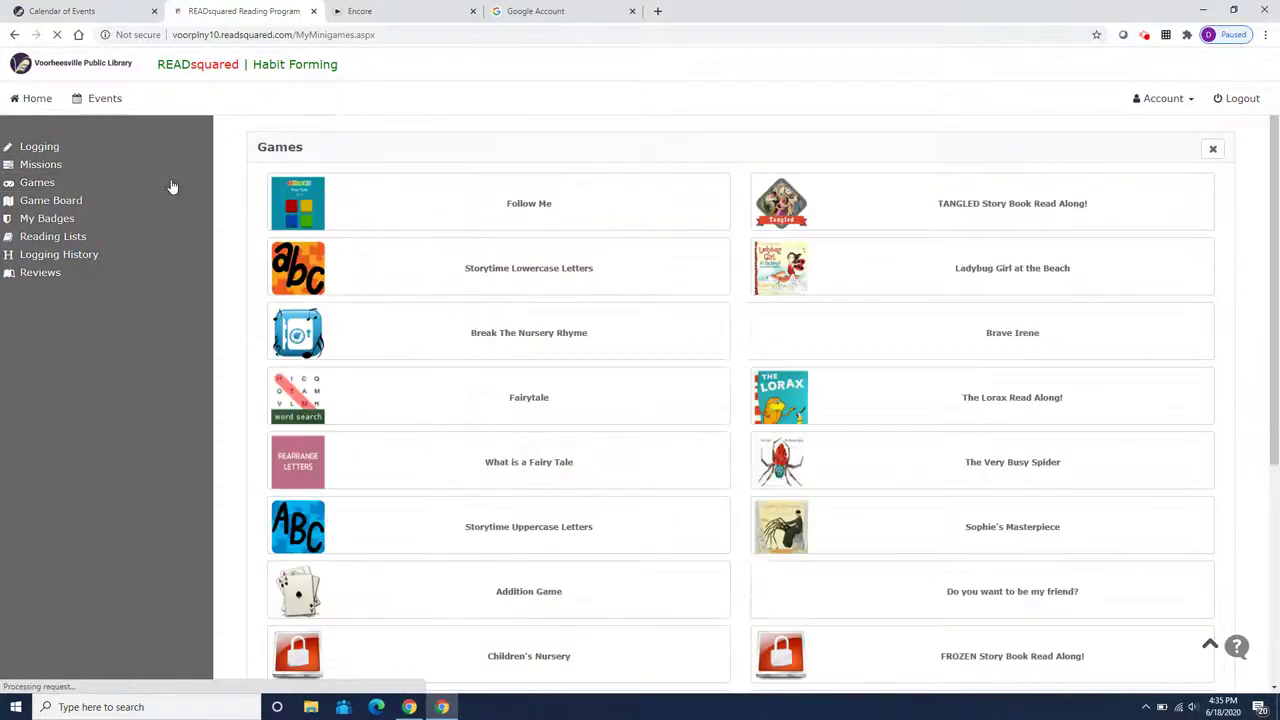
pyautogui.scroll(-3, 695, 335)
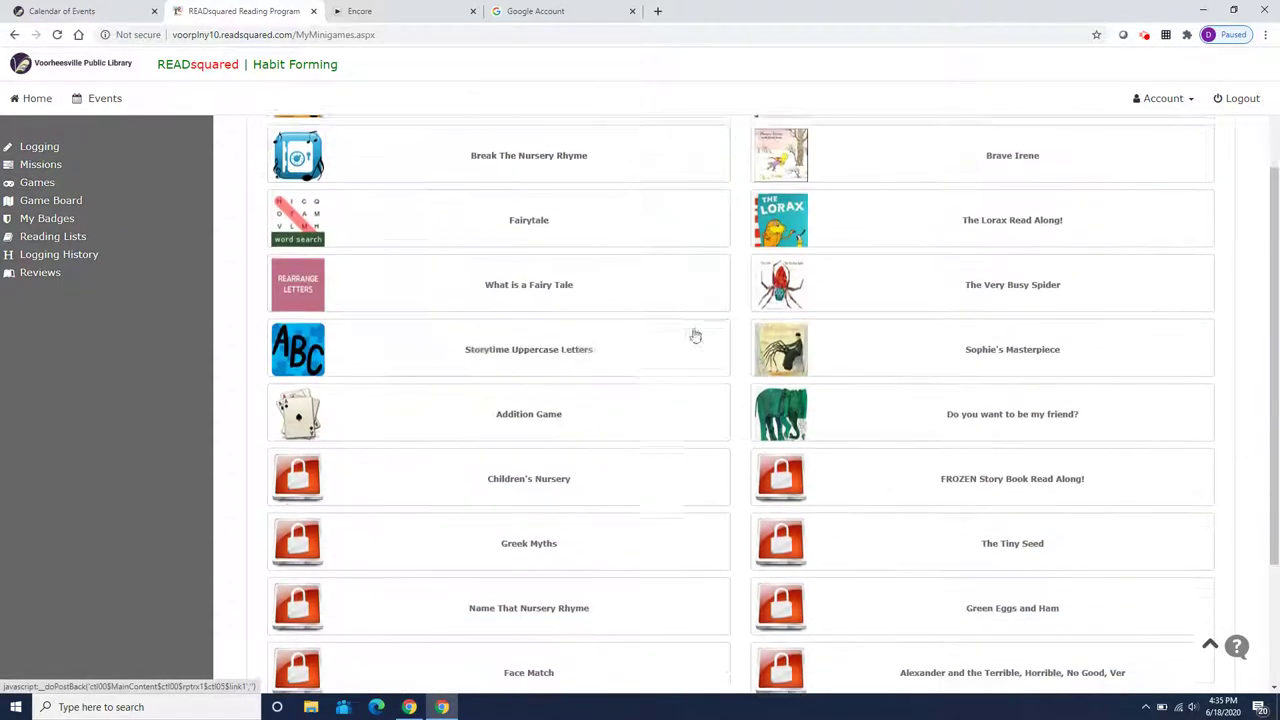
pyautogui.scroll(2, 700, 291)
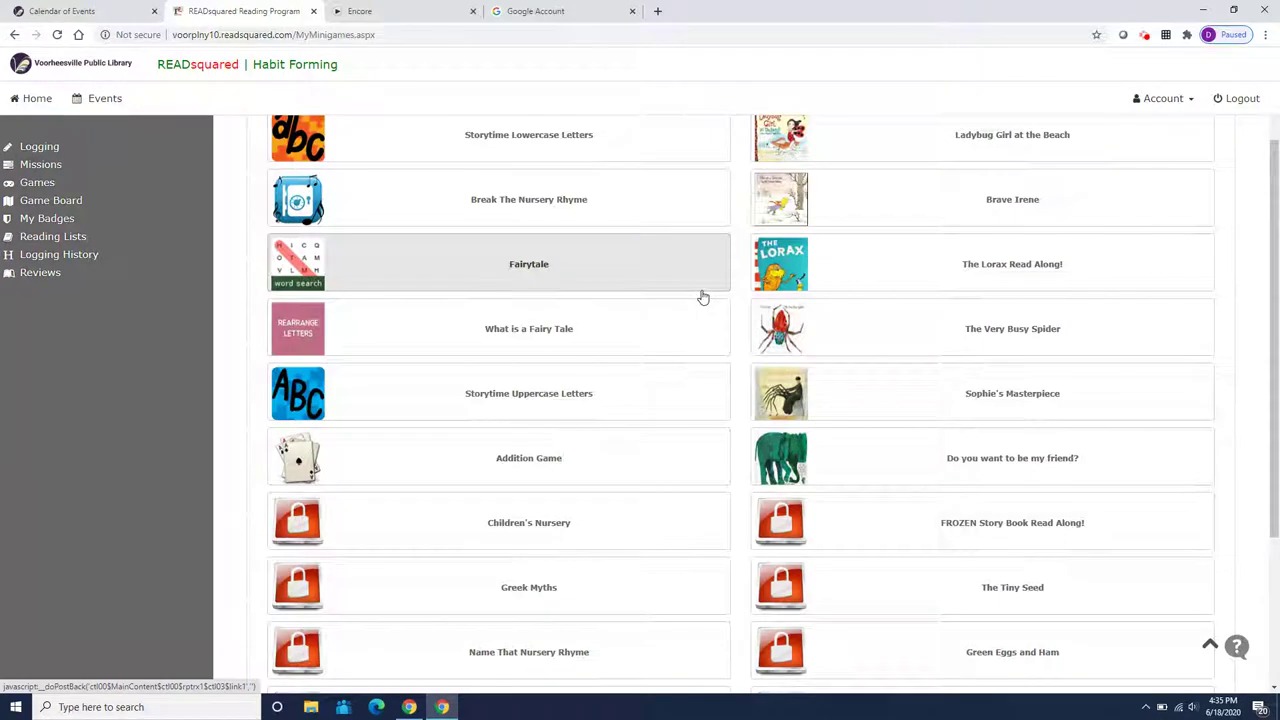
pyautogui.scroll(1, 700, 297)
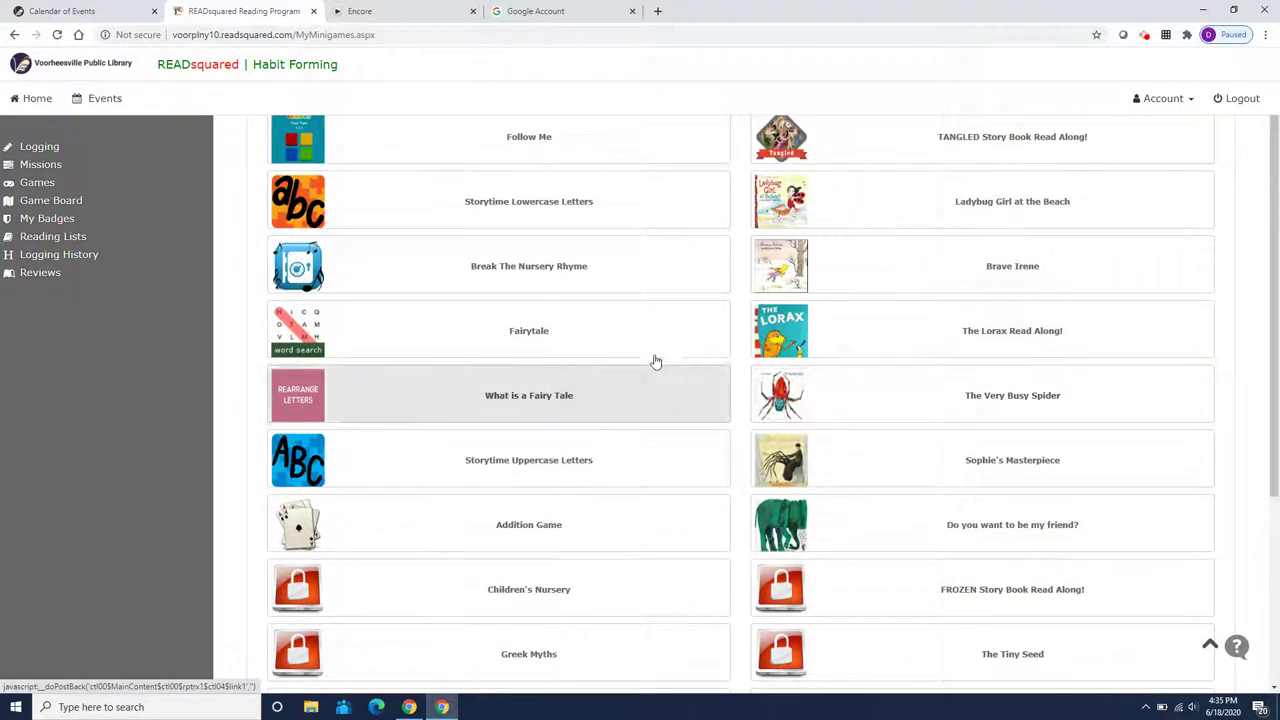
# Show the reading lists and open the Believe in the Impossible book list to Bridge to Terabithia
pyautogui.click(101, 240)
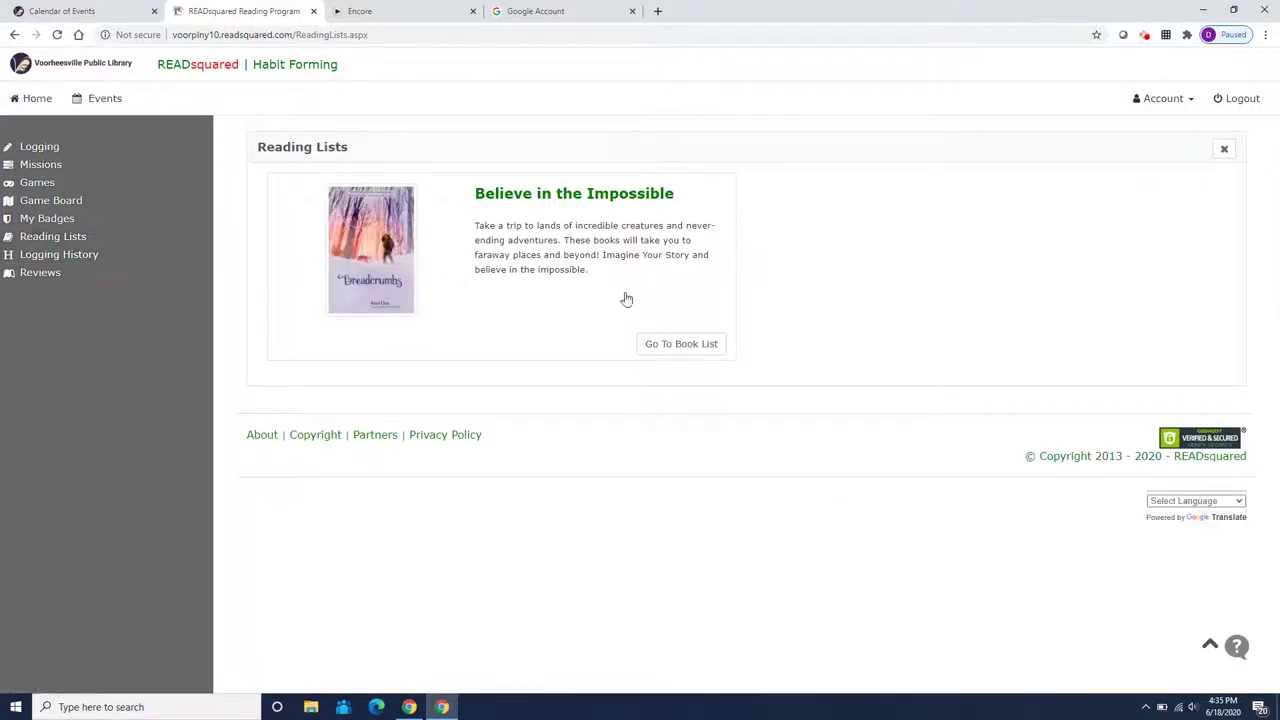
pyautogui.click(675, 343)
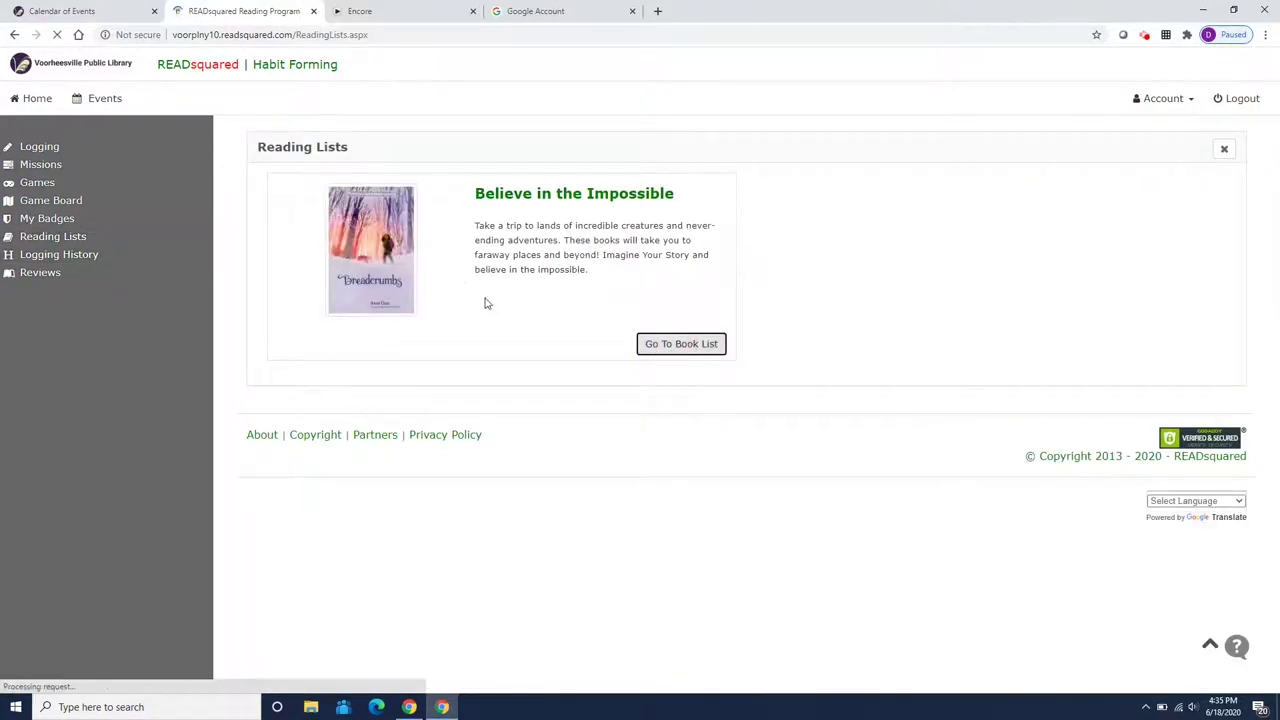
pyautogui.scroll(-6, 562, 301)
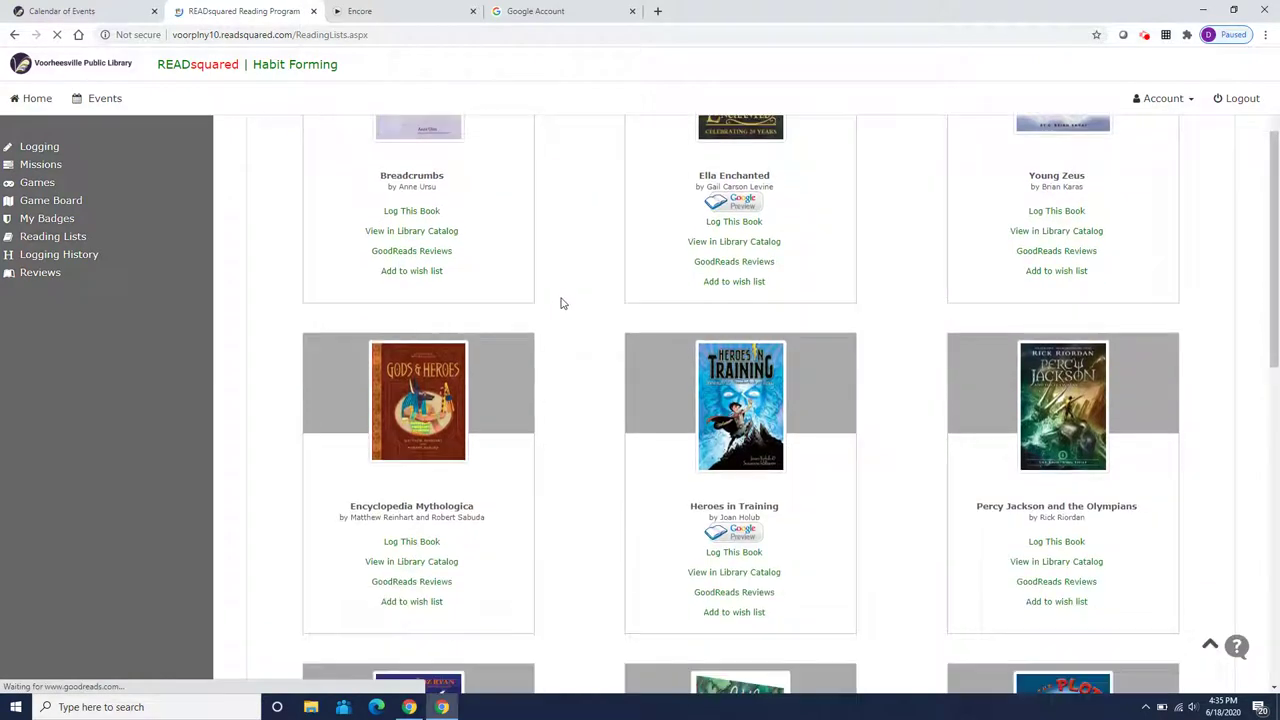
pyautogui.scroll(-5, 562, 304)
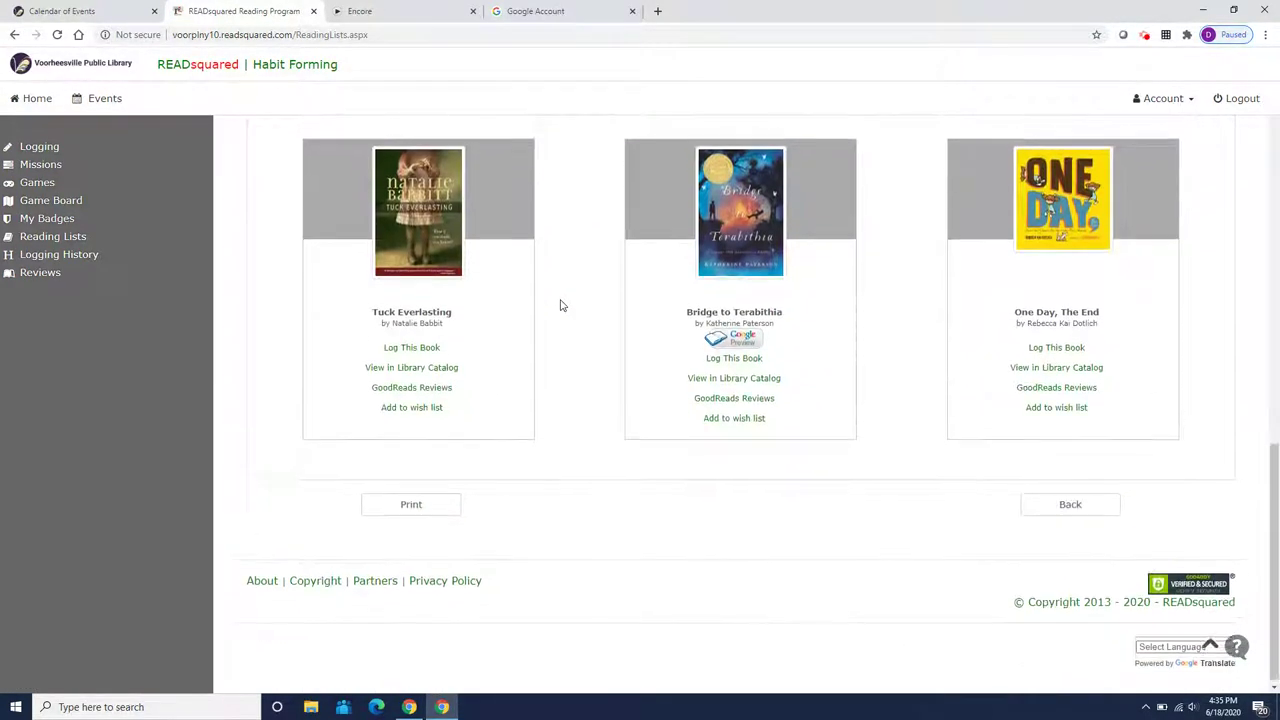
pyautogui.scroll(1, 562, 305)
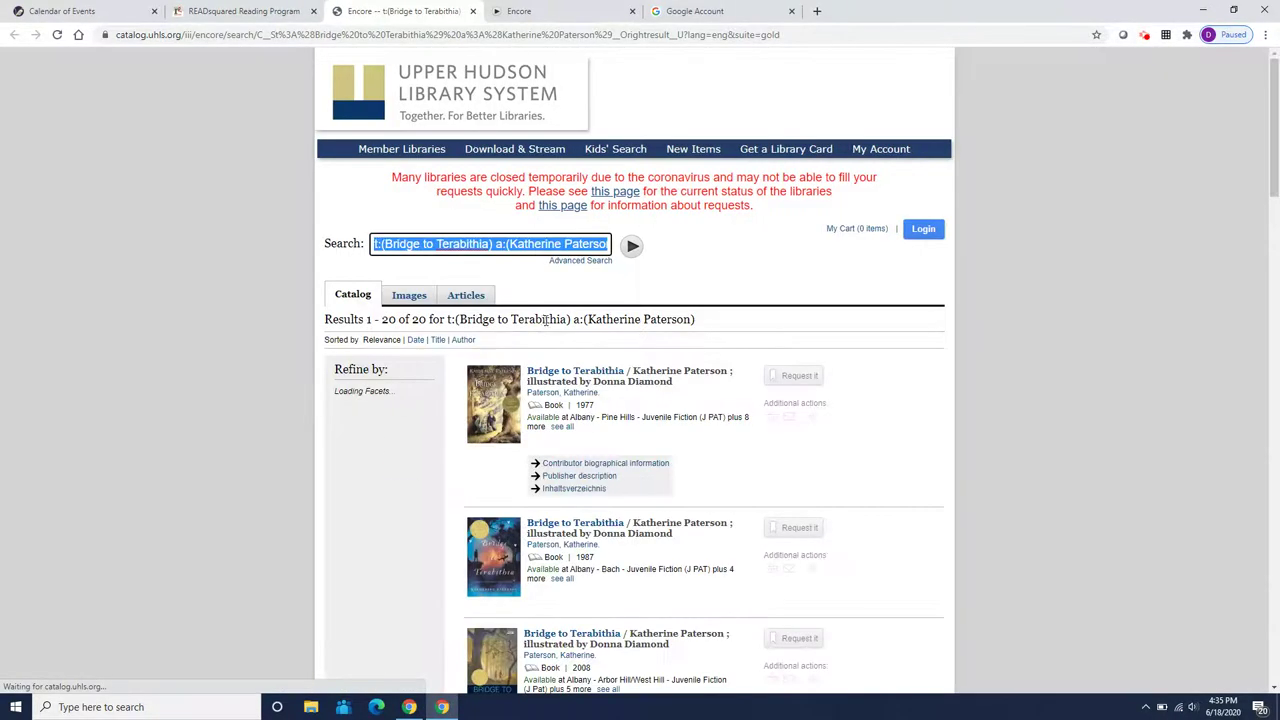
pyautogui.click(578, 374)
pyautogui.scroll(-1, 567, 436)
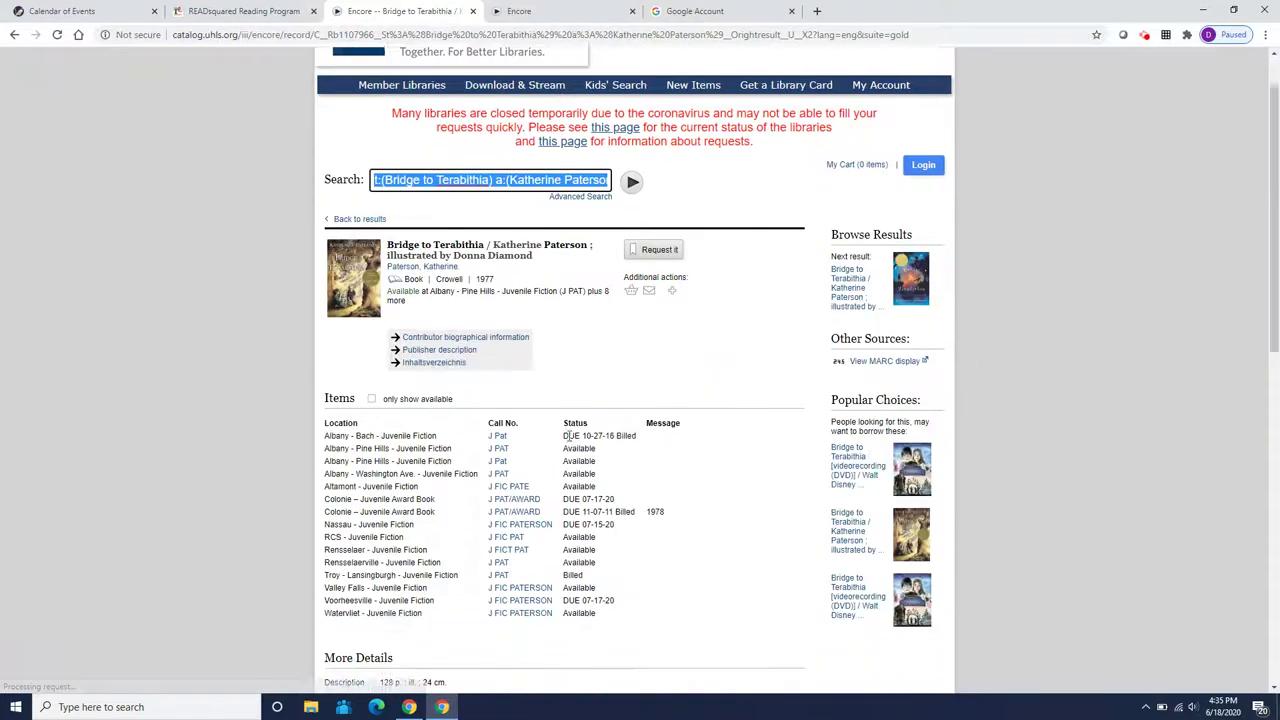
pyautogui.scroll(-4, 567, 436)
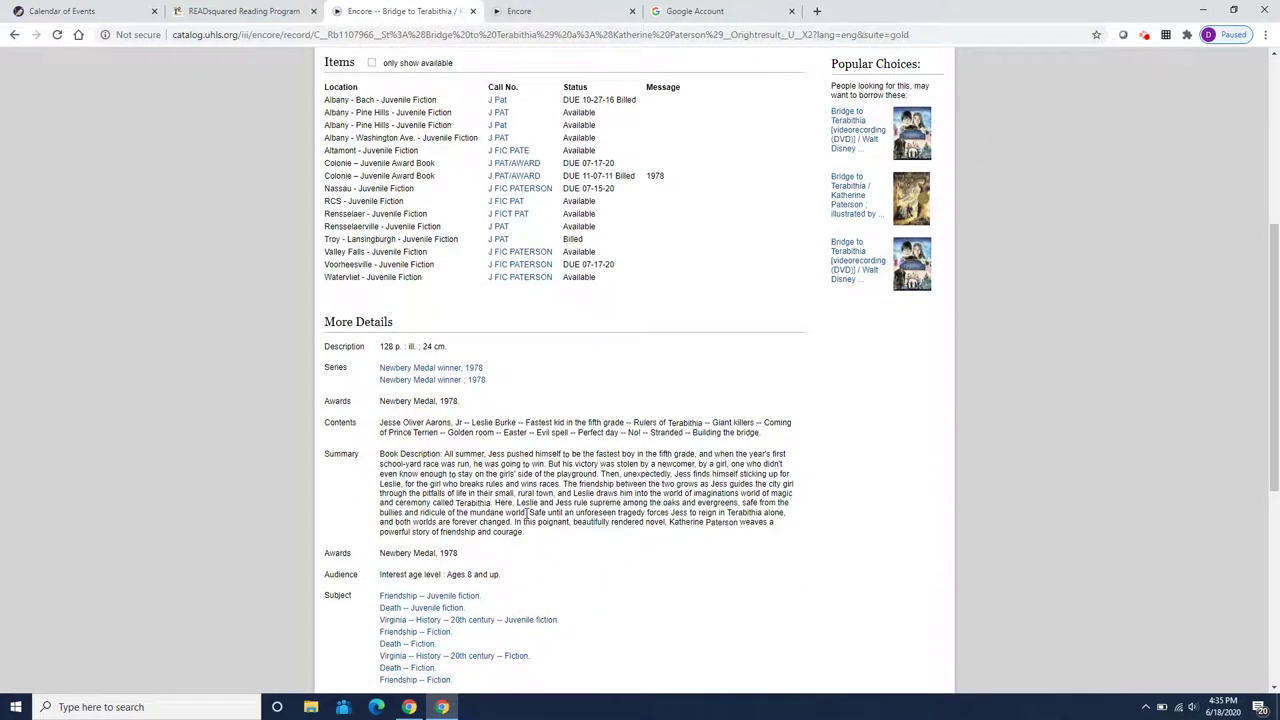
pyautogui.scroll(5, 527, 512)
pyautogui.click(380, 284)
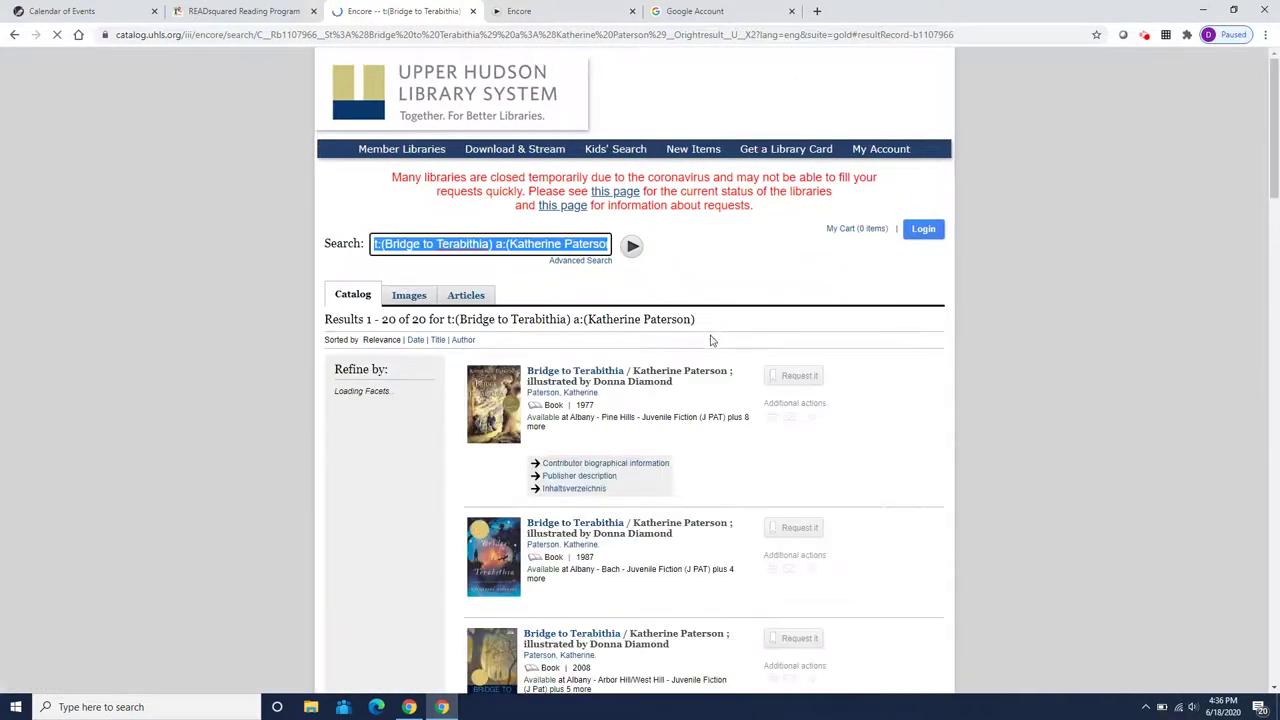
pyautogui.scroll(-4, 697, 366)
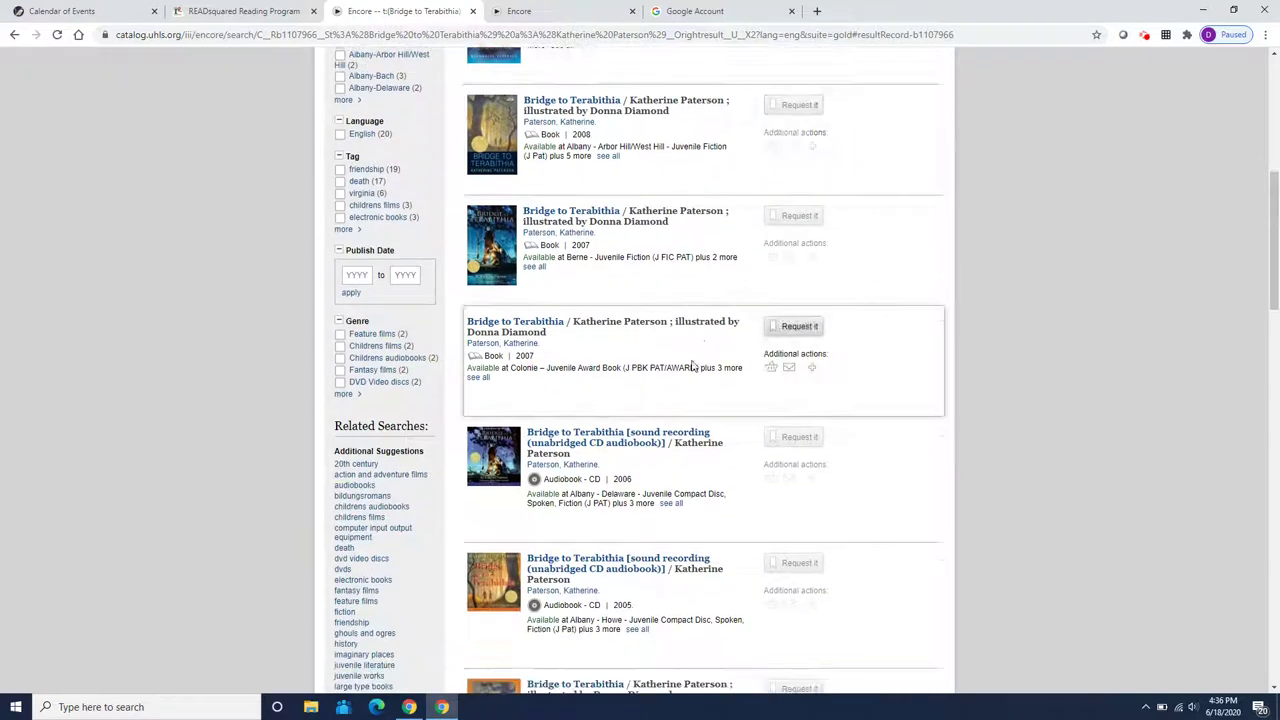
pyautogui.scroll(-3, 563, 357)
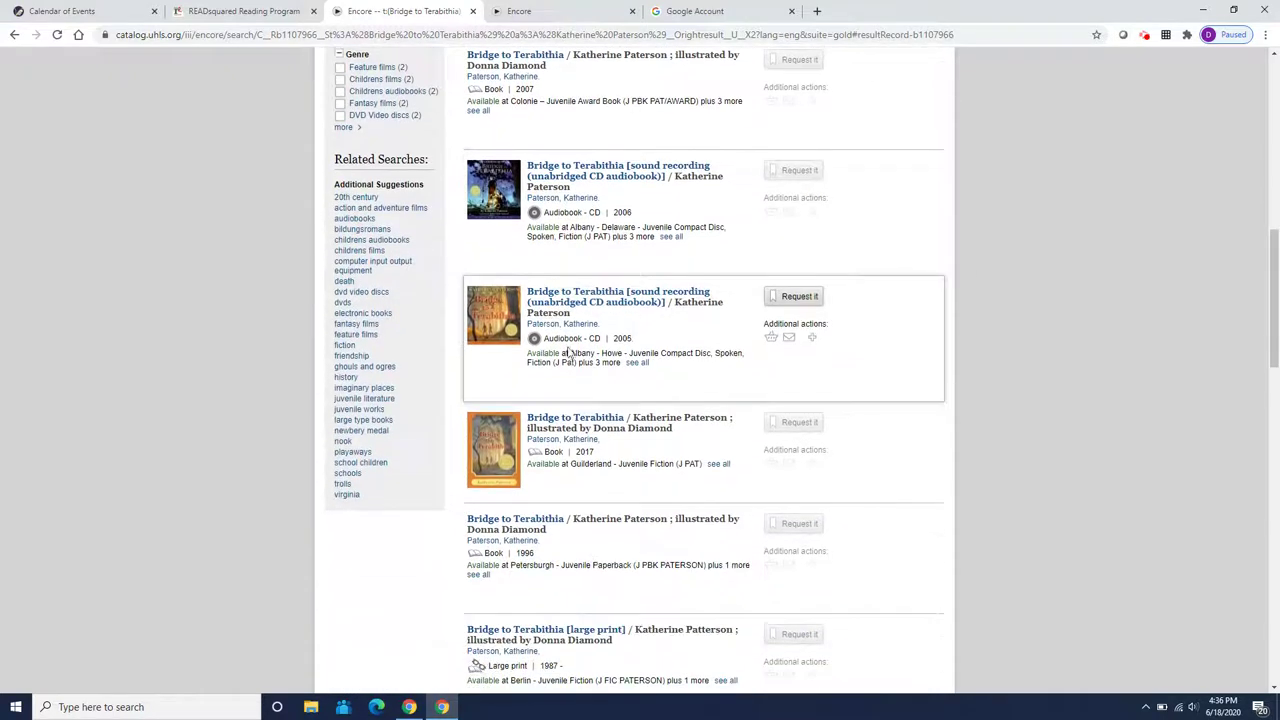
pyautogui.scroll(-2, 571, 512)
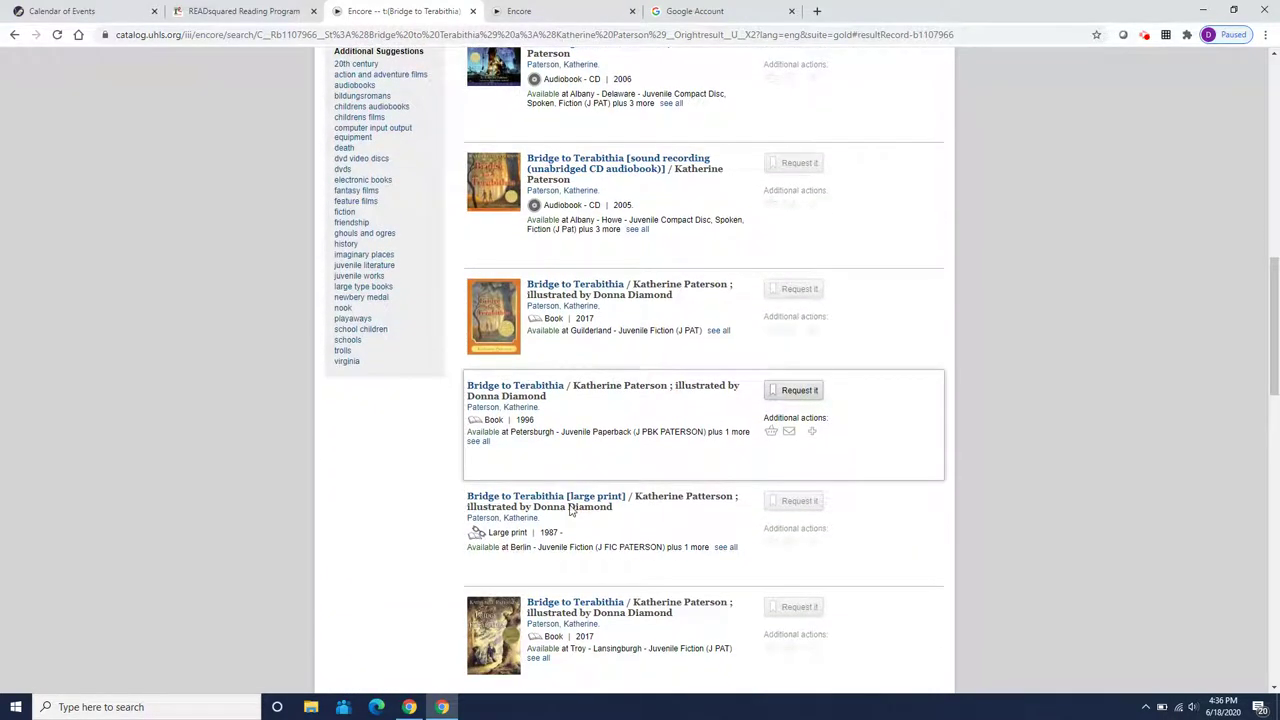
pyautogui.scroll(-1, 571, 510)
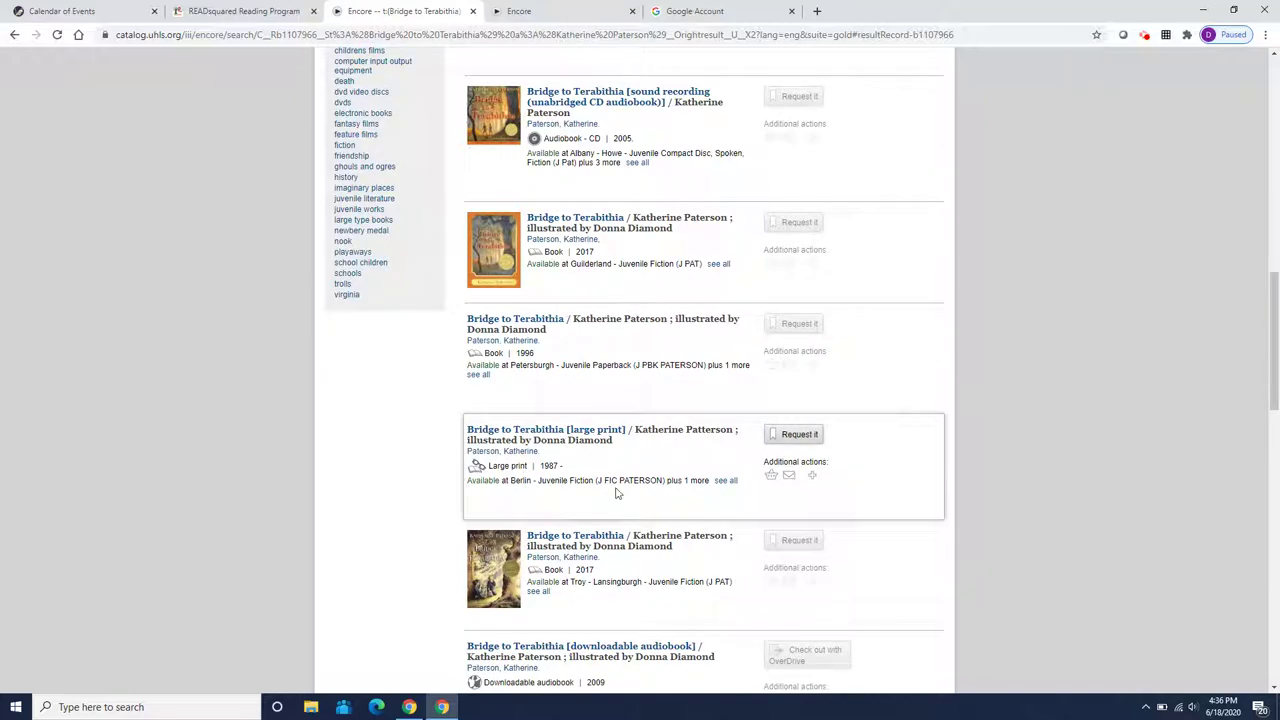
pyautogui.scroll(-3, 617, 492)
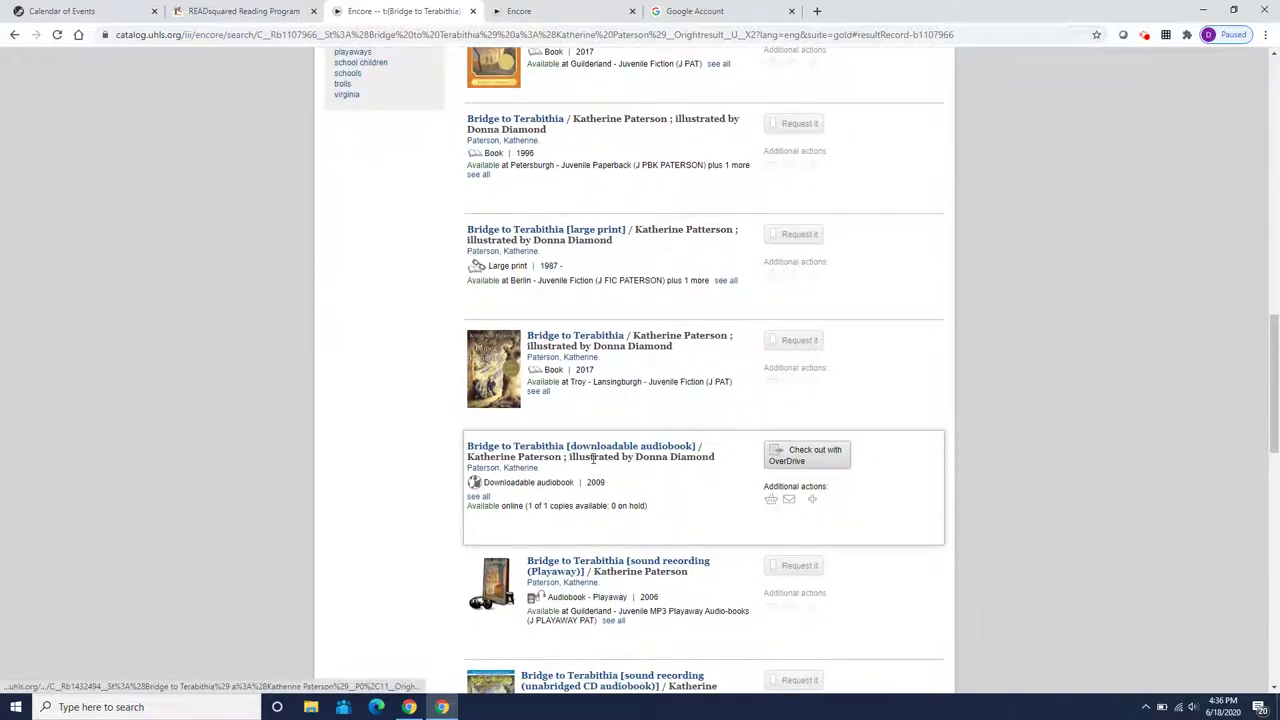
pyautogui.scroll(-2, 660, 490)
pyautogui.scroll(-2, 552, 456)
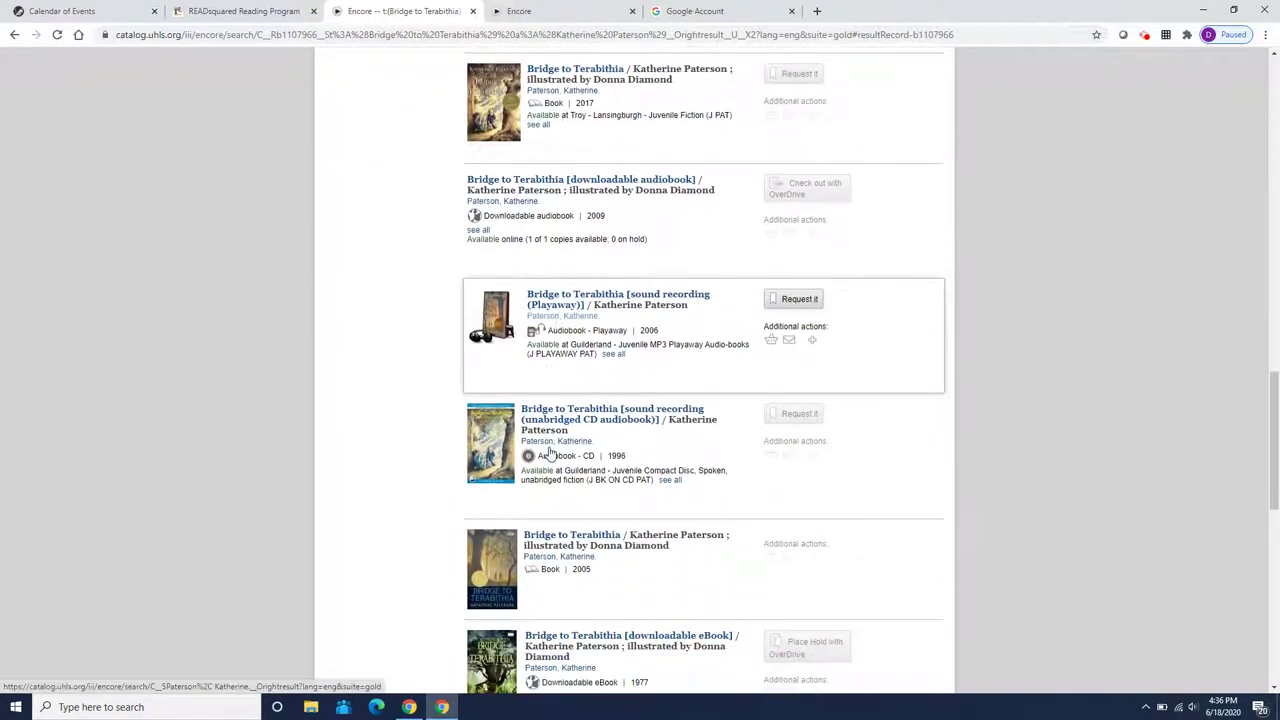
pyautogui.scroll(-4, 550, 453)
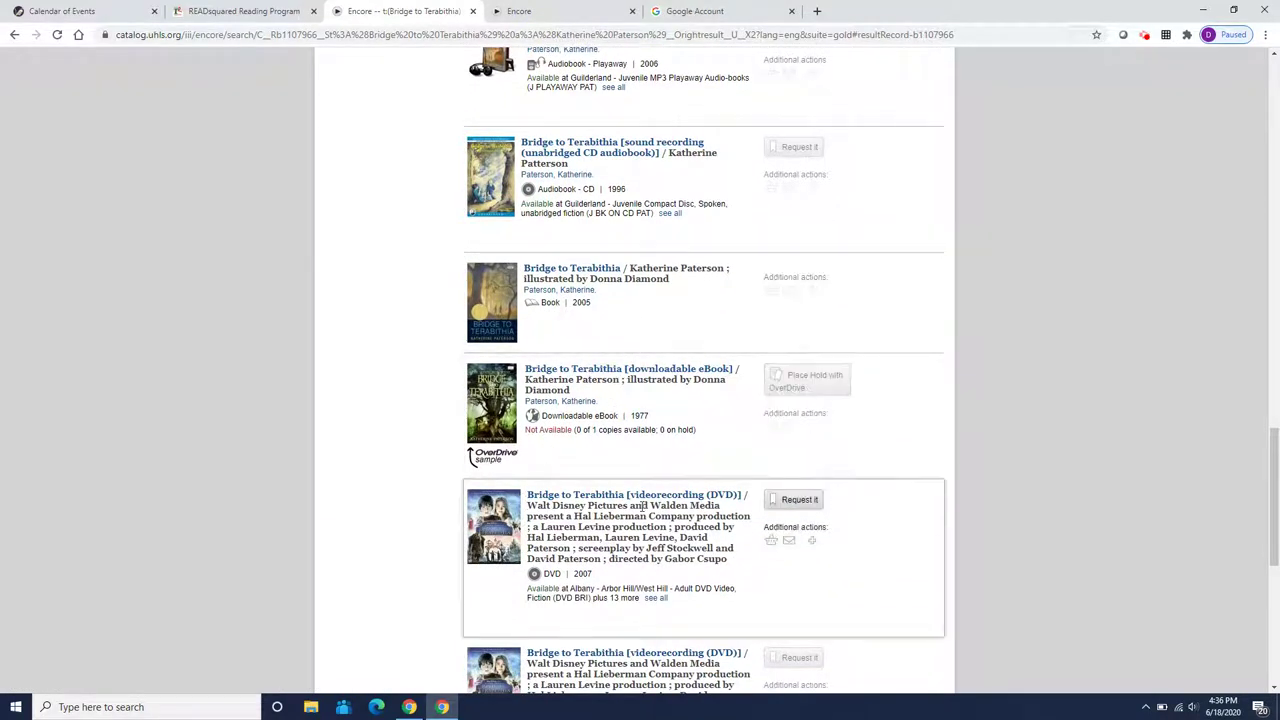
pyautogui.scroll(2, 628, 500)
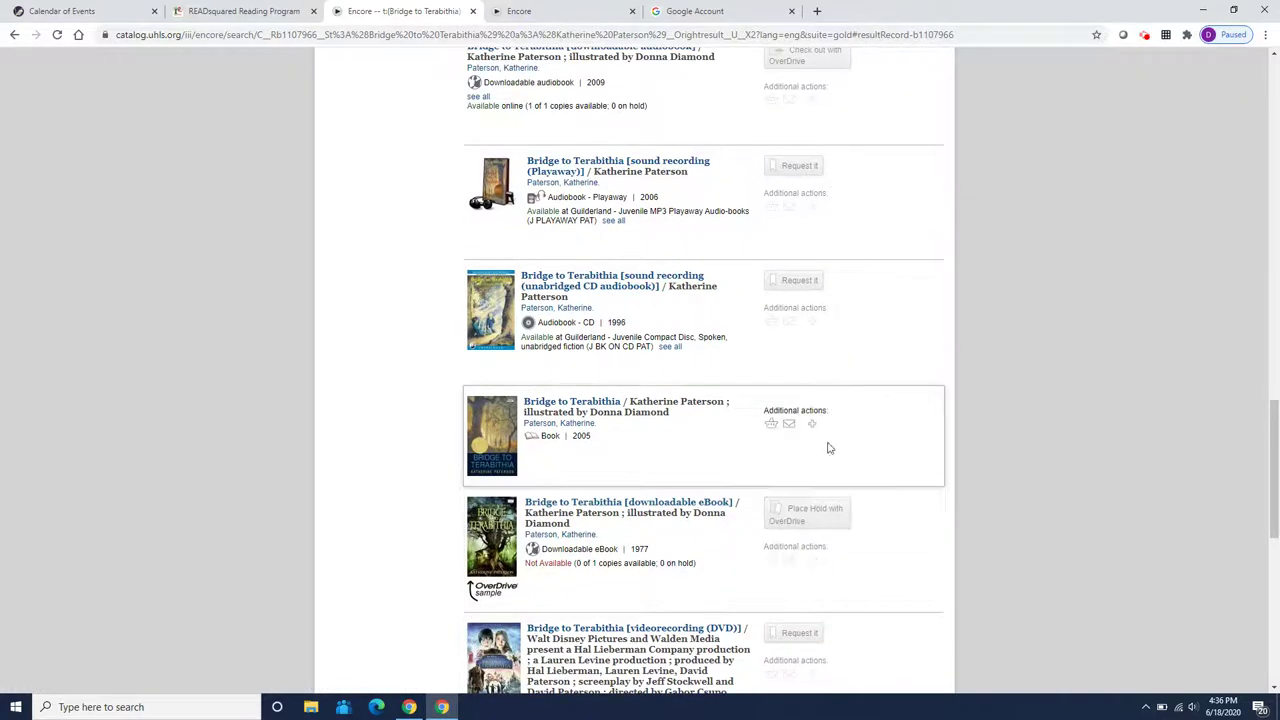
pyautogui.moveTo(1266, 472); pyautogui.dragTo(1267, 132)
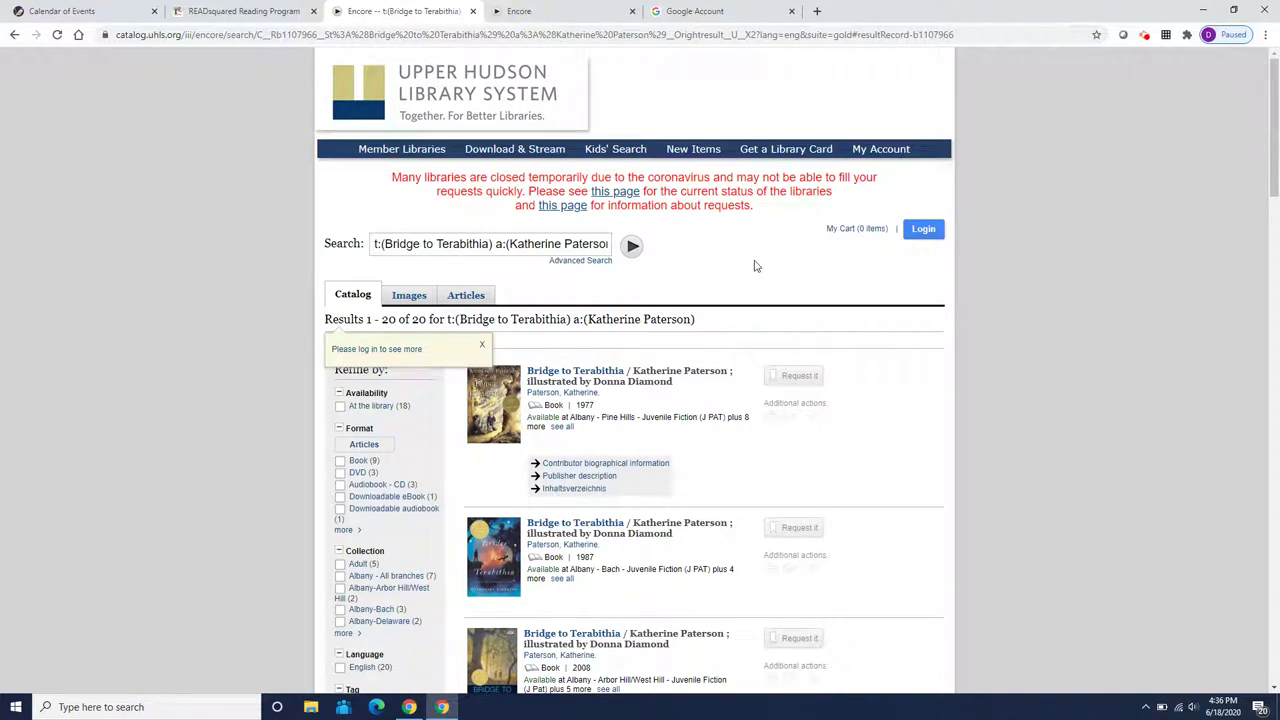
# Close the library catalog tab and return to the top of the READsquared page
pyautogui.click(473, 11)
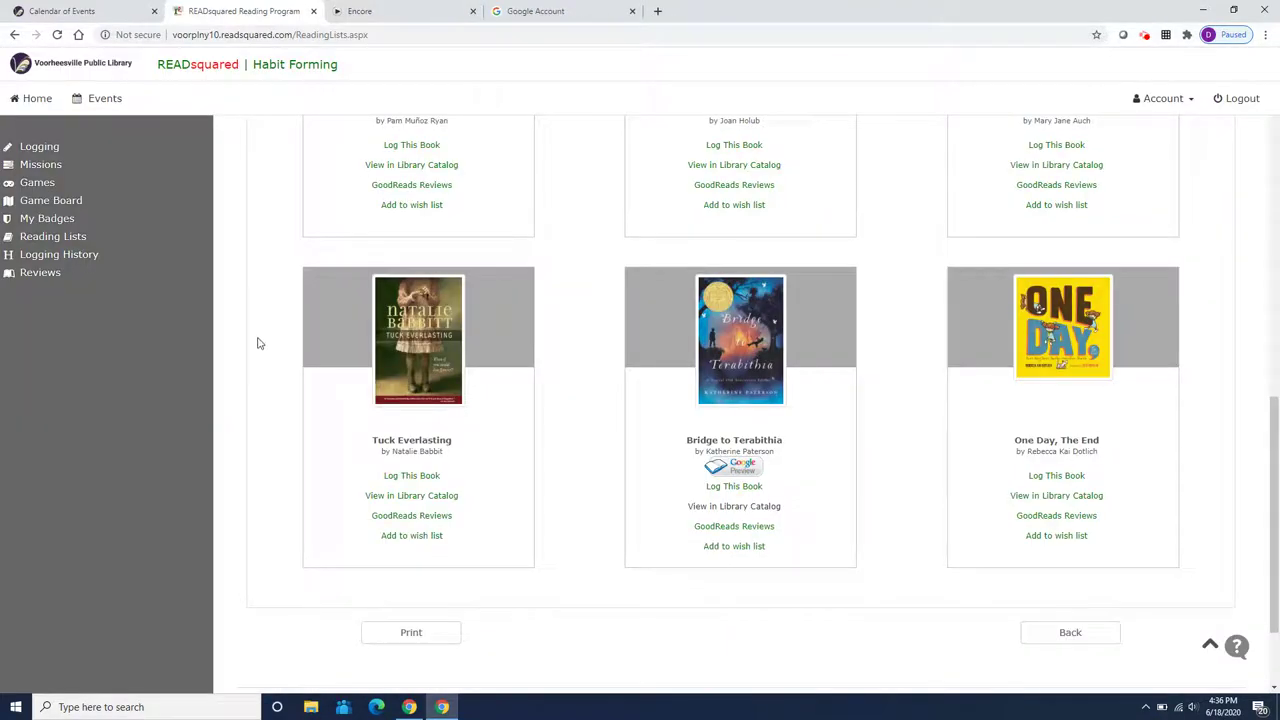
pyautogui.scroll(2, 262, 338)
pyautogui.scroll(7, 265, 334)
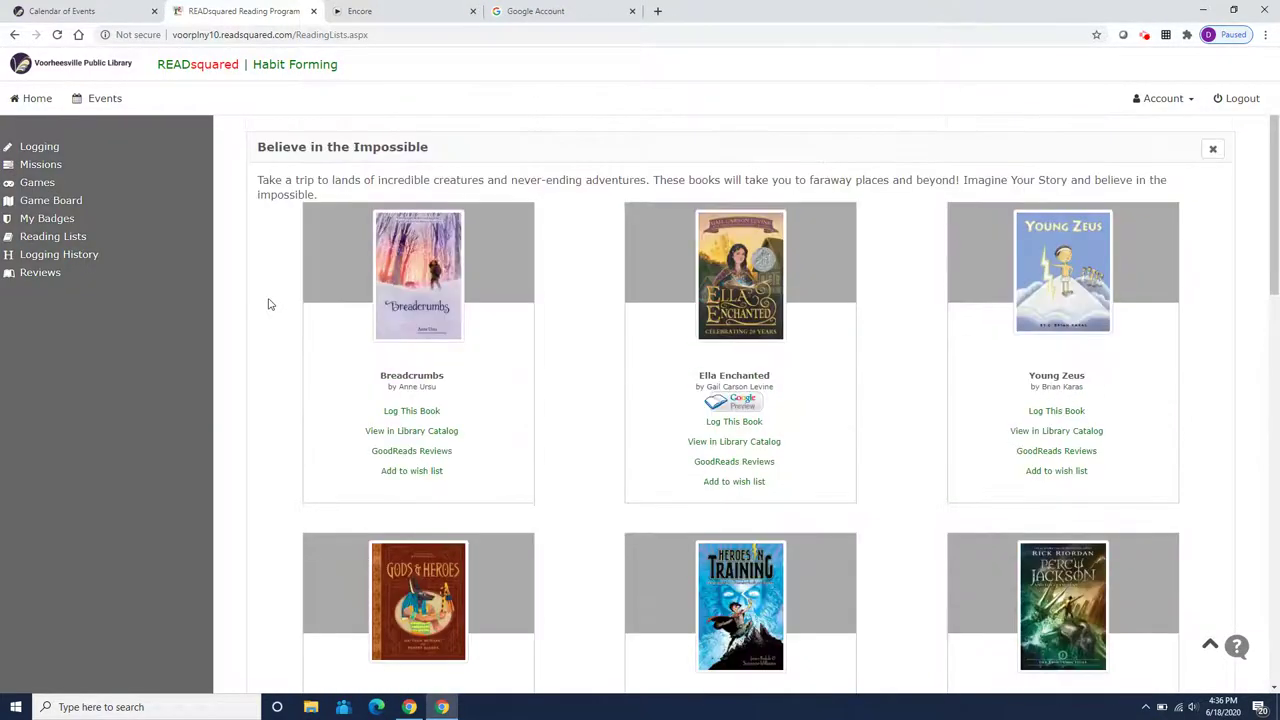
# View the earned Kids 2020 Level 1–6 badges under My Badges, then close the panel
pyautogui.click(44, 148)
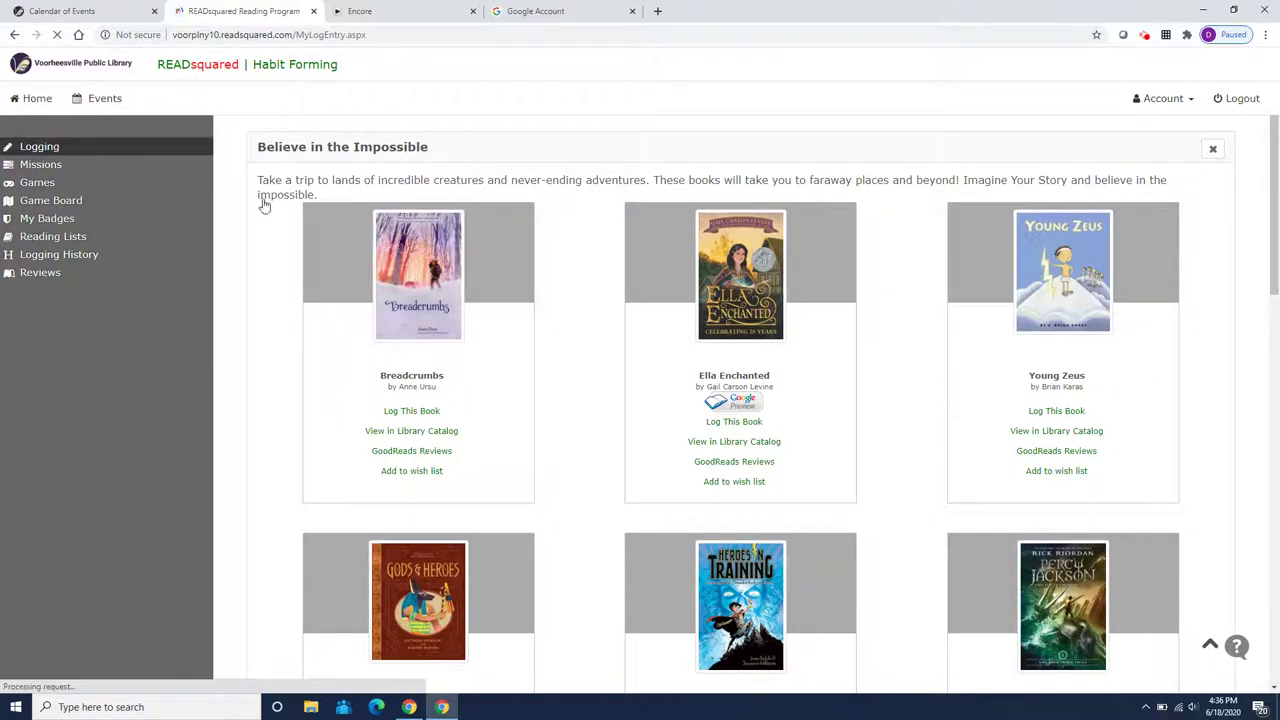
pyautogui.click(87, 220)
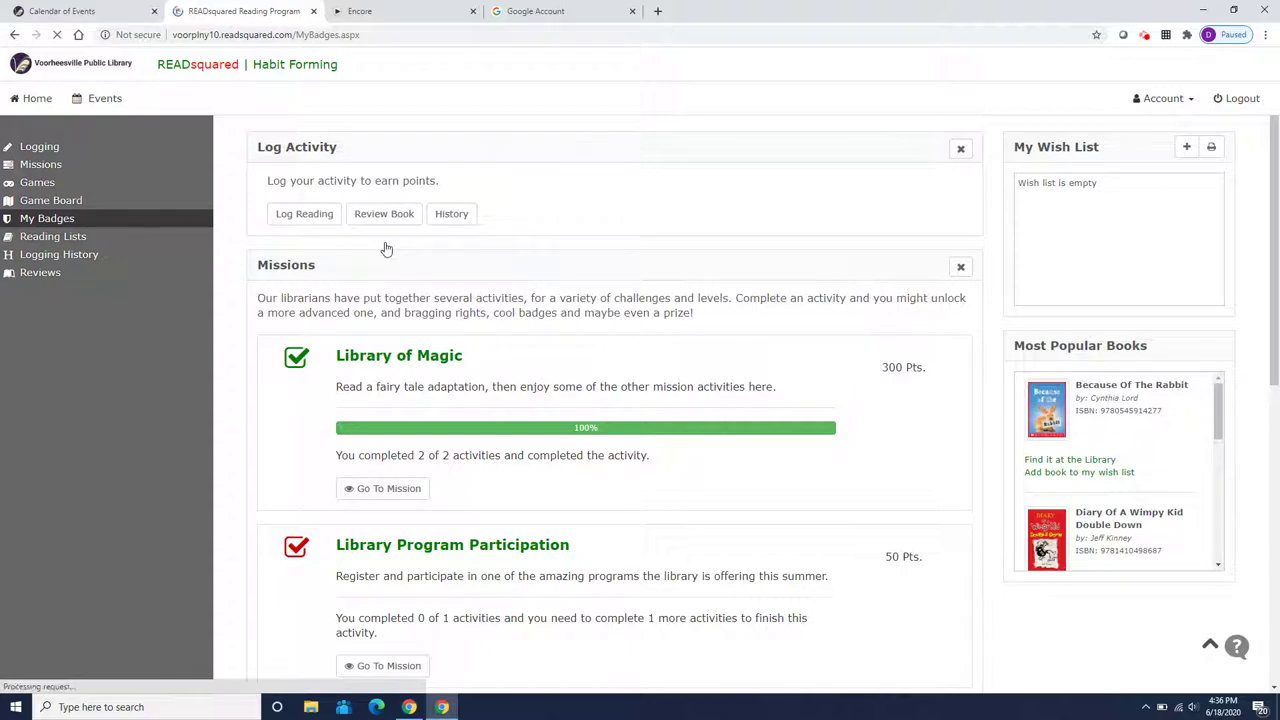
pyautogui.scroll(-5, 614, 284)
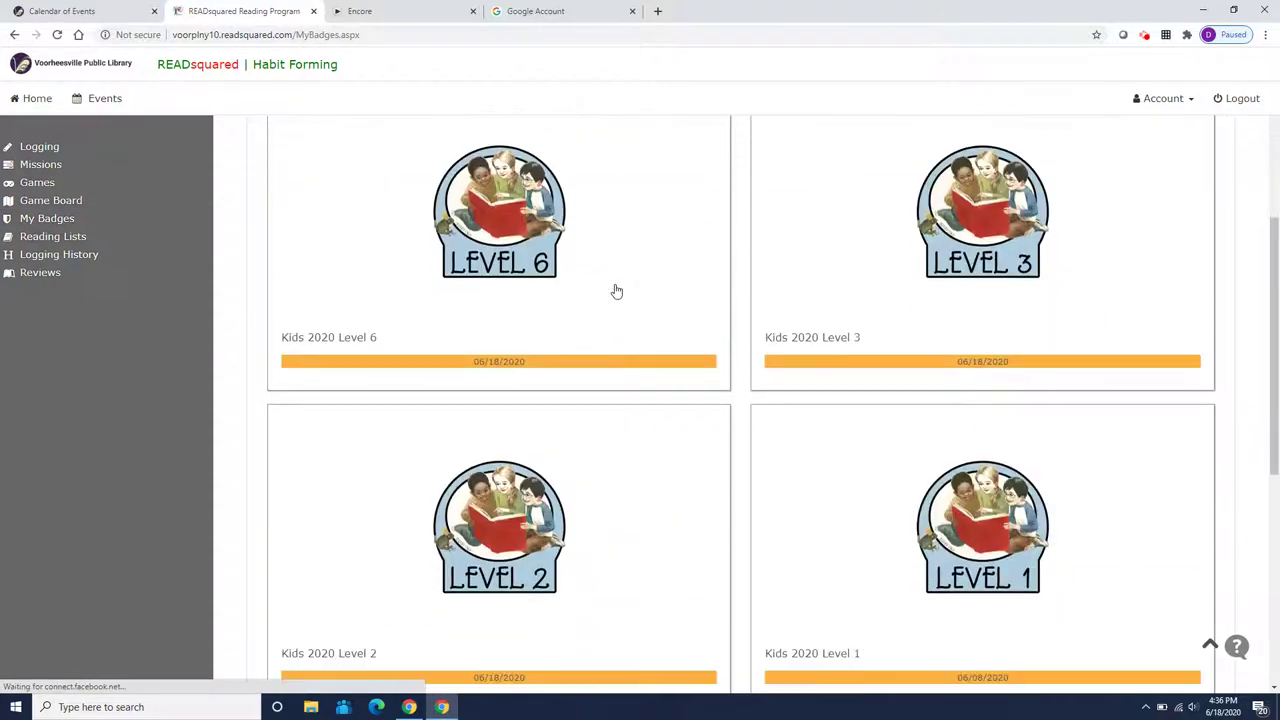
pyautogui.scroll(-2, 617, 291)
pyautogui.scroll(7, 617, 290)
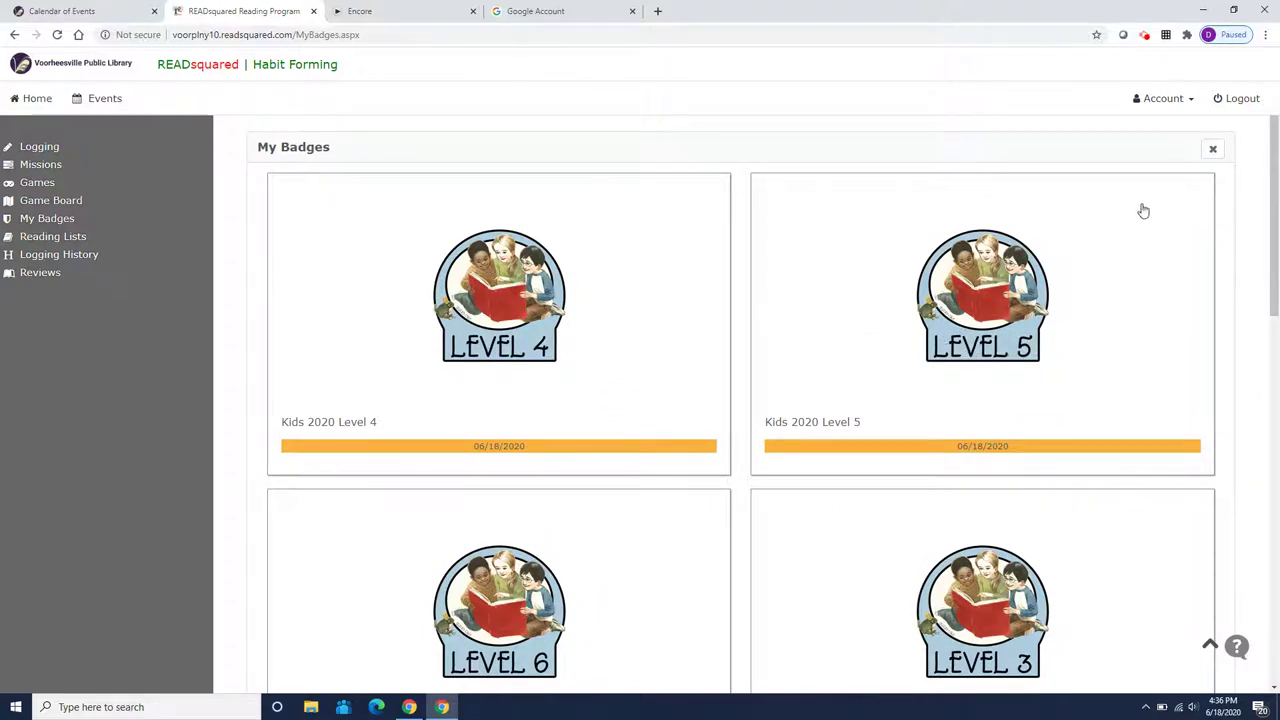
pyautogui.click(1213, 148)
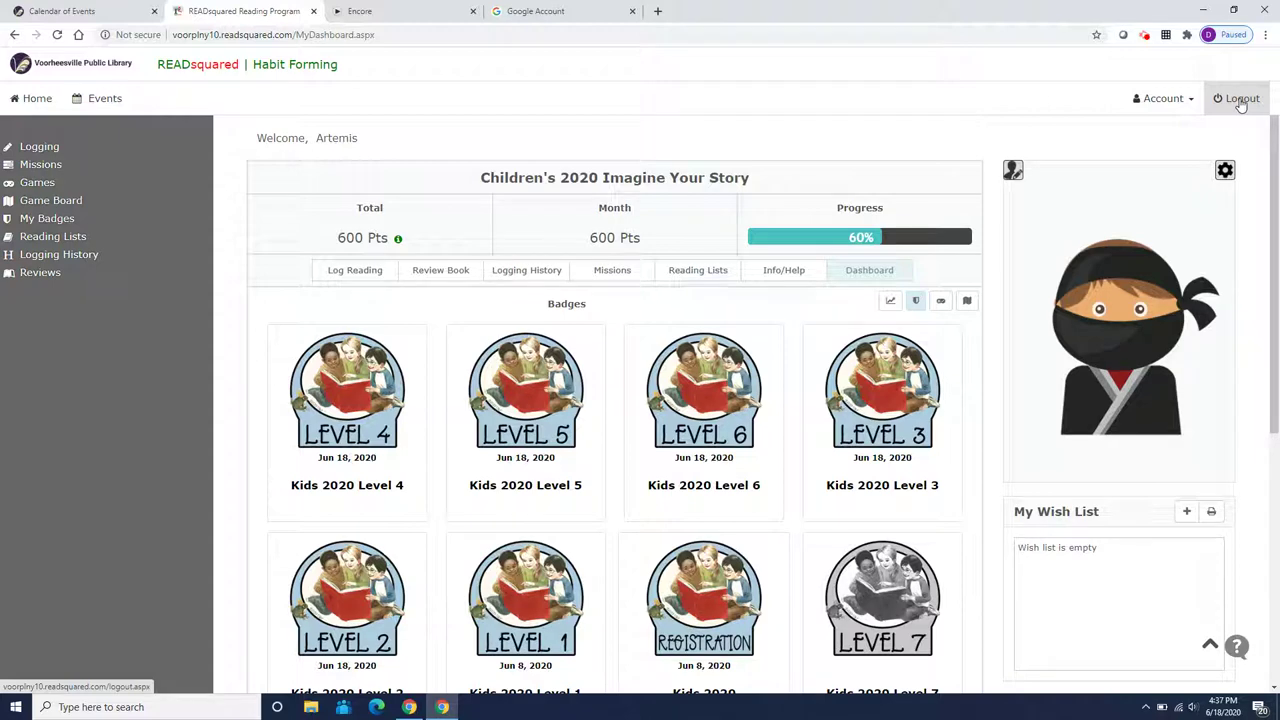
# Log out of the READsquared reading program account
pyautogui.click(1240, 100)
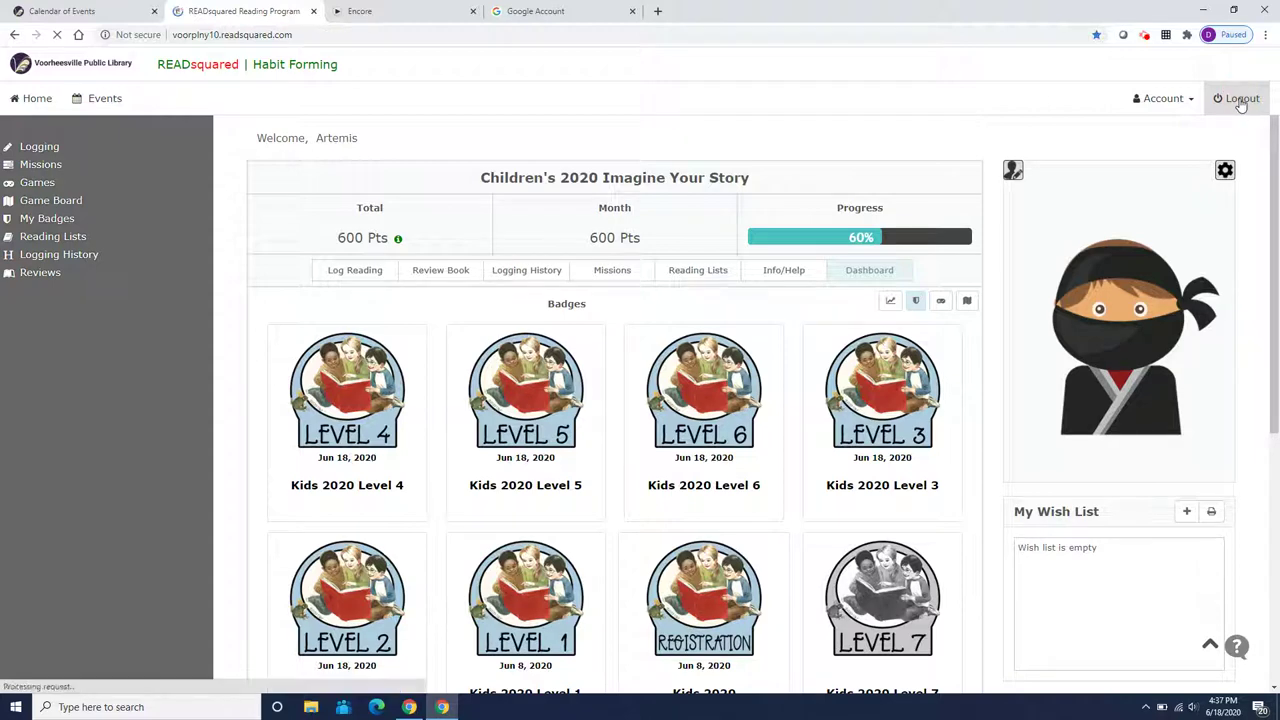